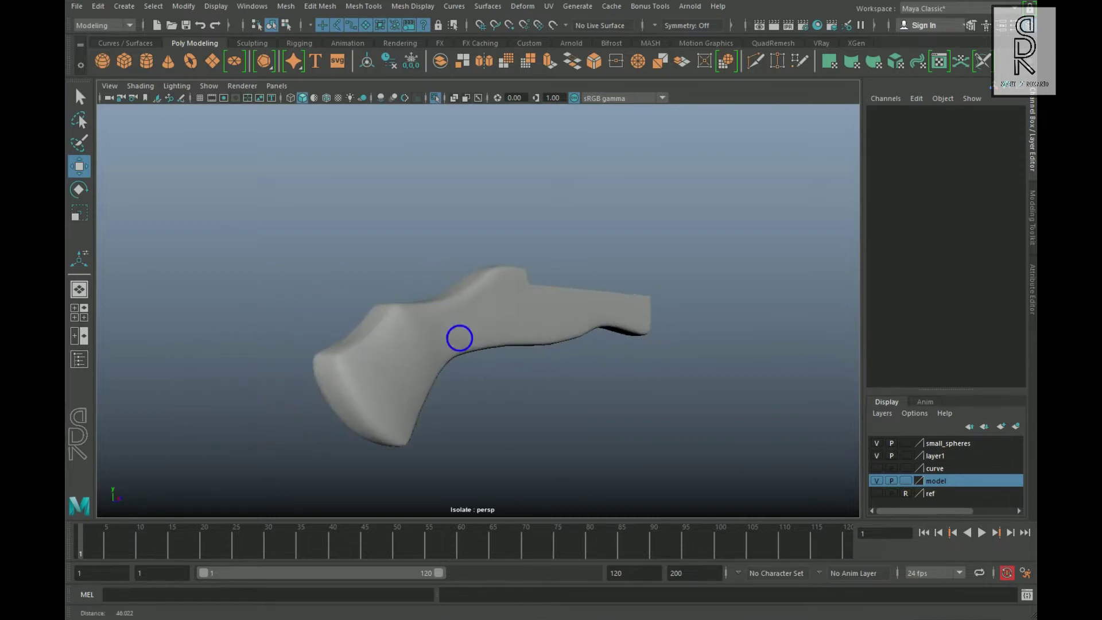
Step: Apply a planar UV projection from the Z axis to the gun stock, fitted to its bounding box
left_click(530, 343)
left_click_drag(666, 404, 561, 393, "alt")
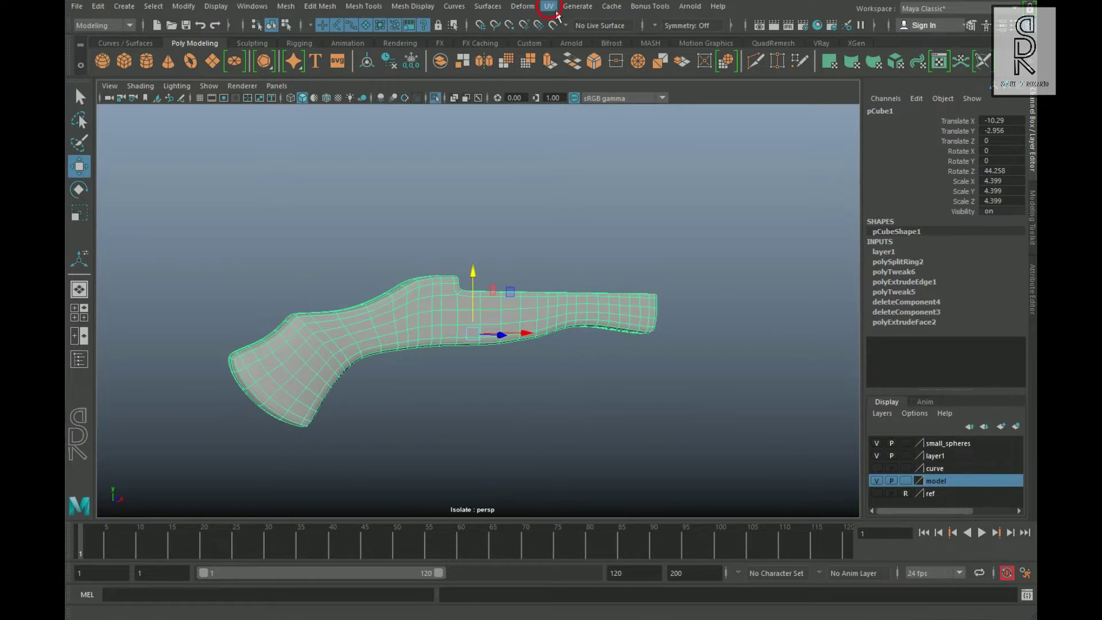
left_click(549, 7)
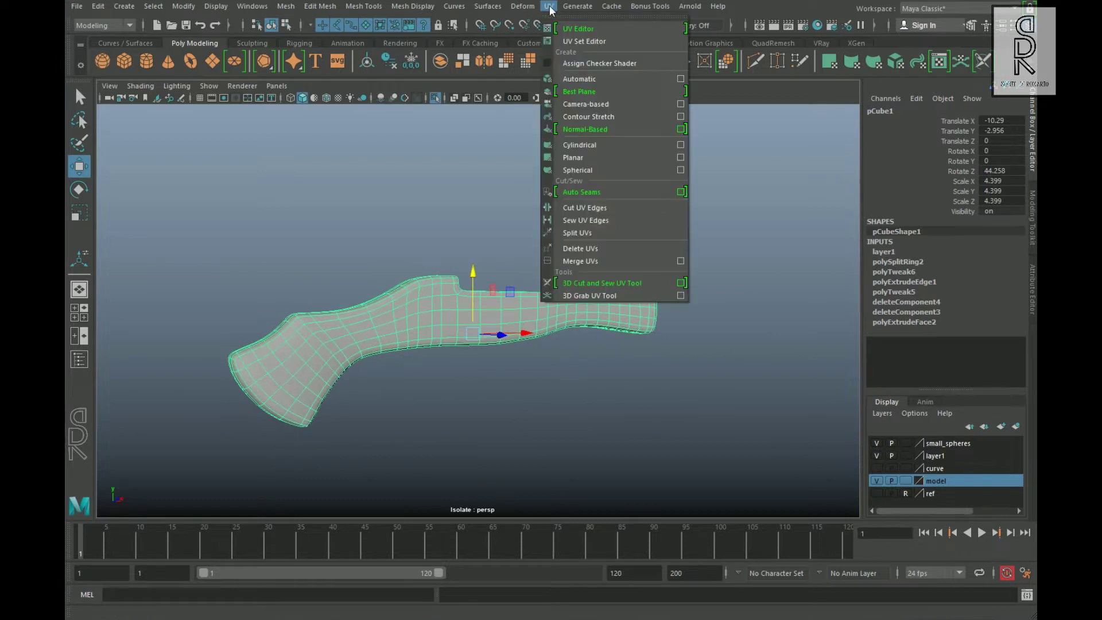
left_click(681, 159)
left_click_drag(455, 394, 481, 433, "alt")
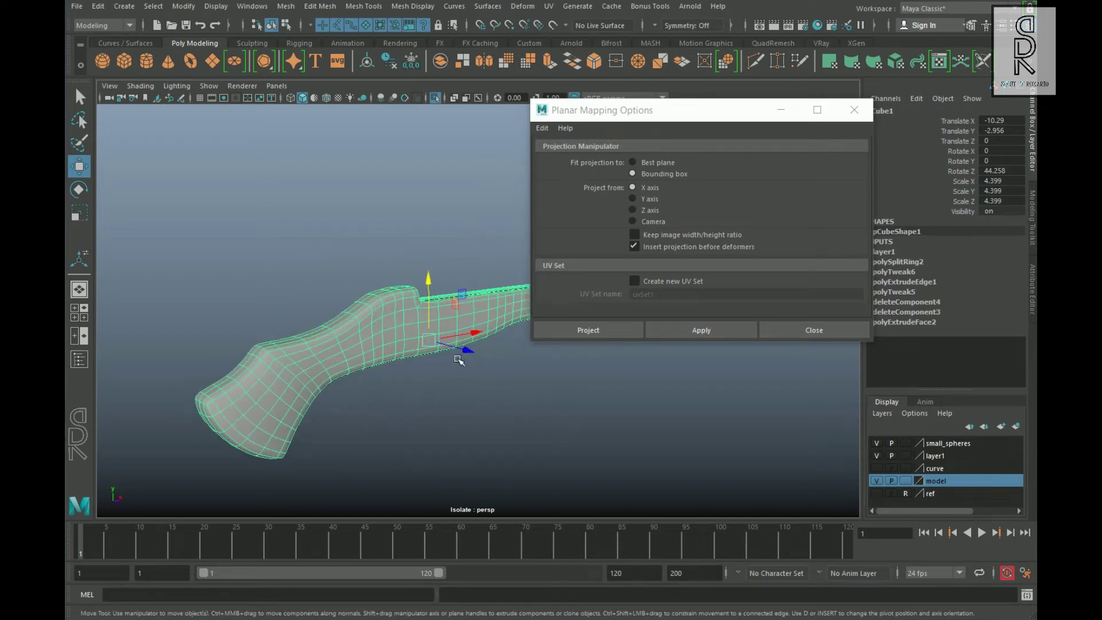
left_click(649, 210)
left_click(702, 332)
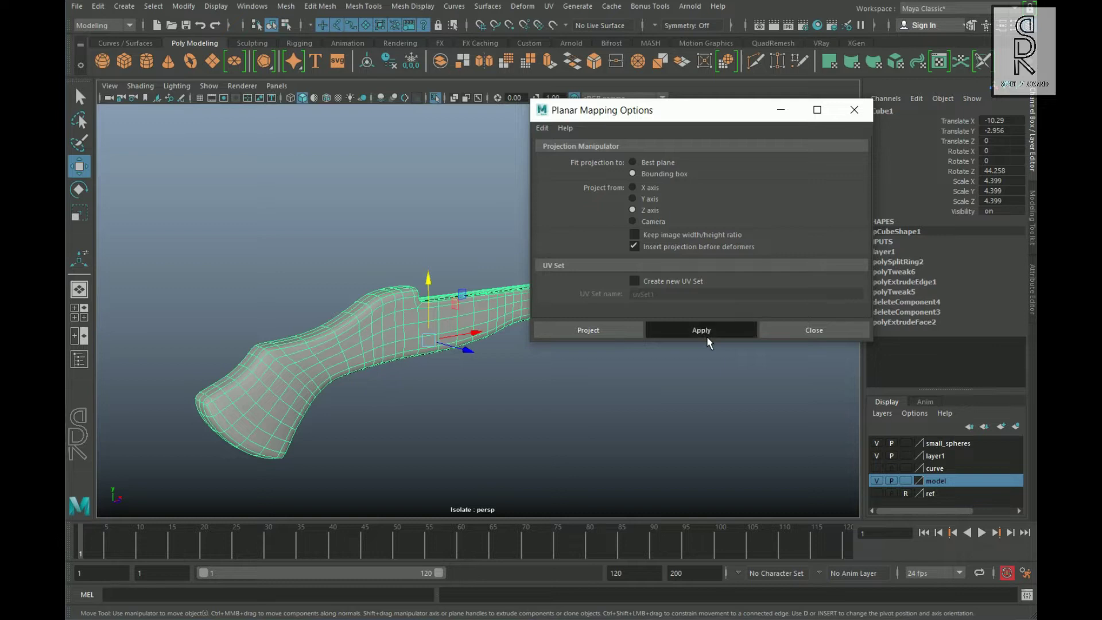
left_click(859, 110)
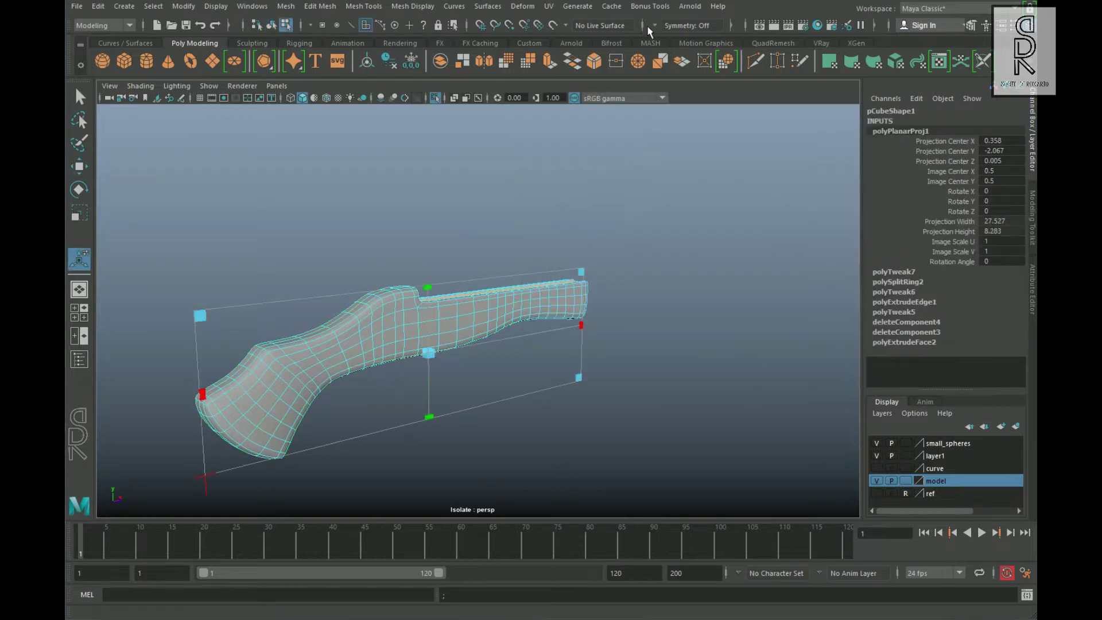
Step: Open the UV Editor, hide the UV Toolkit, and shrink and move the window clear of the model
left_click(561, 11)
left_click(587, 44)
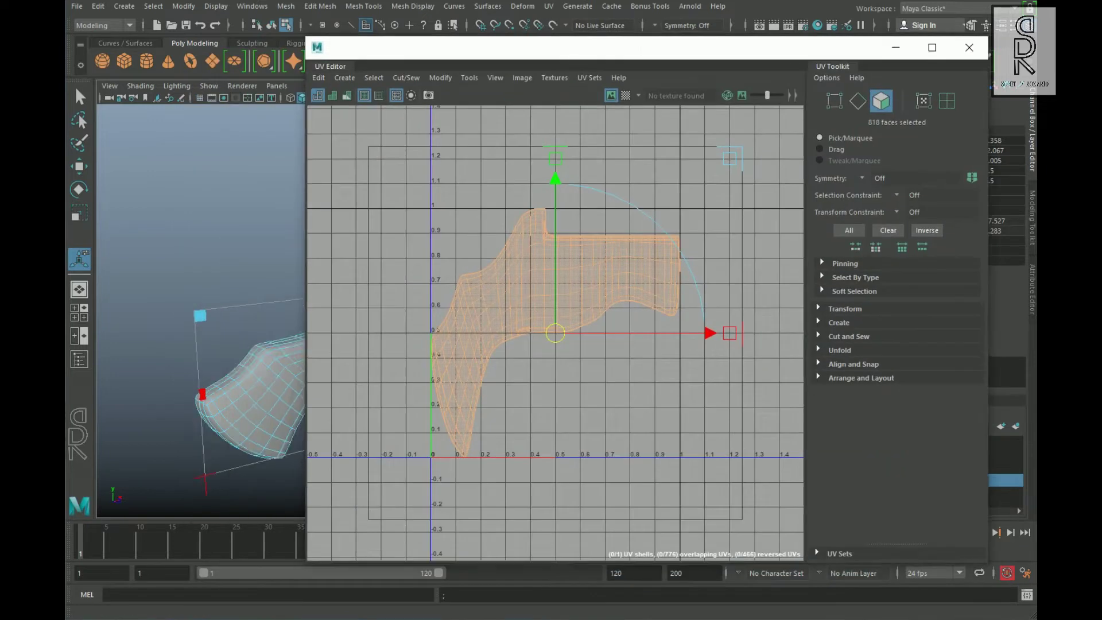
left_click(832, 68)
left_click_drag(310, 564, 475, 290)
left_click_drag(546, 44, 705, 71)
Step: Cut the stock's UVs along the central edge loop that divides it lengthwise into two halves
left_click_drag(534, 390, 449, 412, "alt")
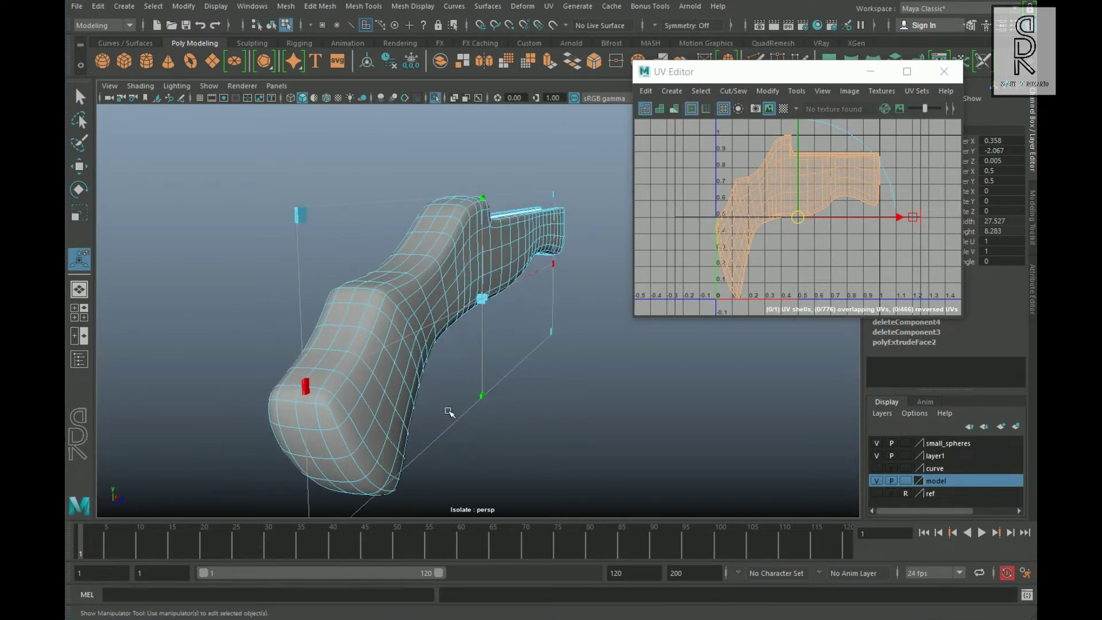
right_click_drag(440, 230, 451, 175)
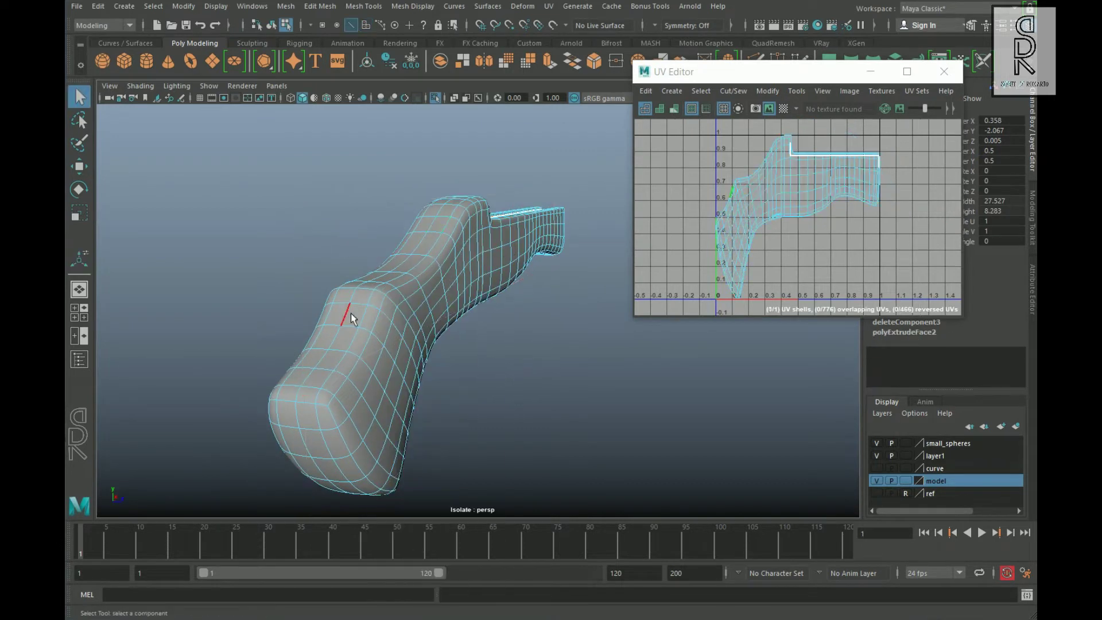
double_click(351, 313)
left_click_drag(515, 344, 390, 306, "alt")
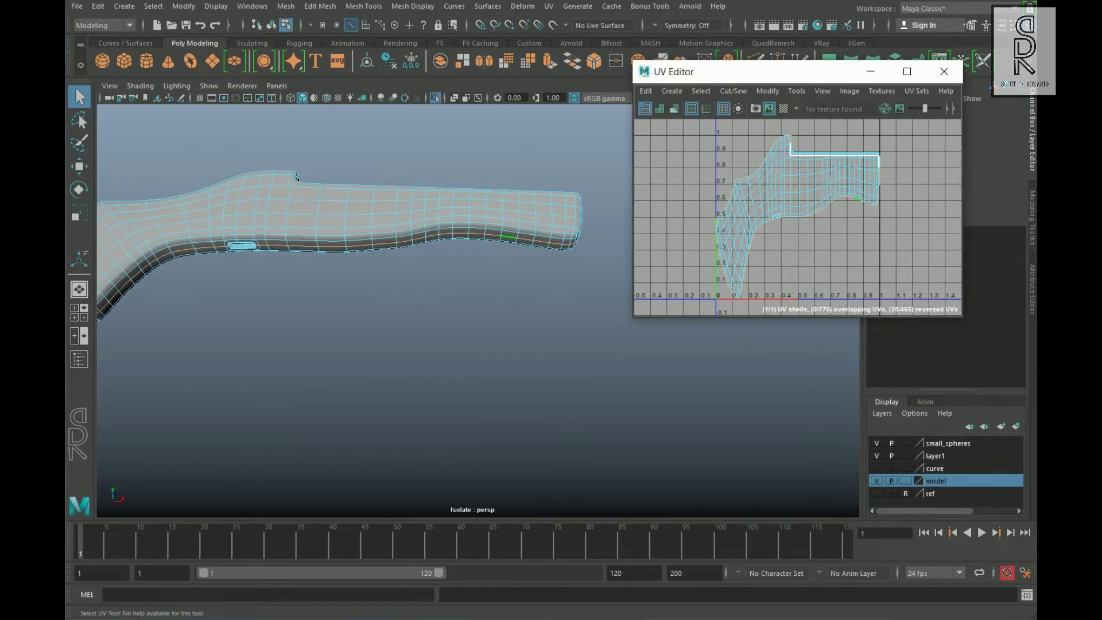
right_click(856, 199, "shift")
right_click_drag(778, 251, 778, 251, "shift")
left_click(834, 254)
scroll(825, 247, "down", 1)
Step: Unfold both UV shells of the stock
right_click_drag(797, 199, 855, 199)
left_click(865, 206)
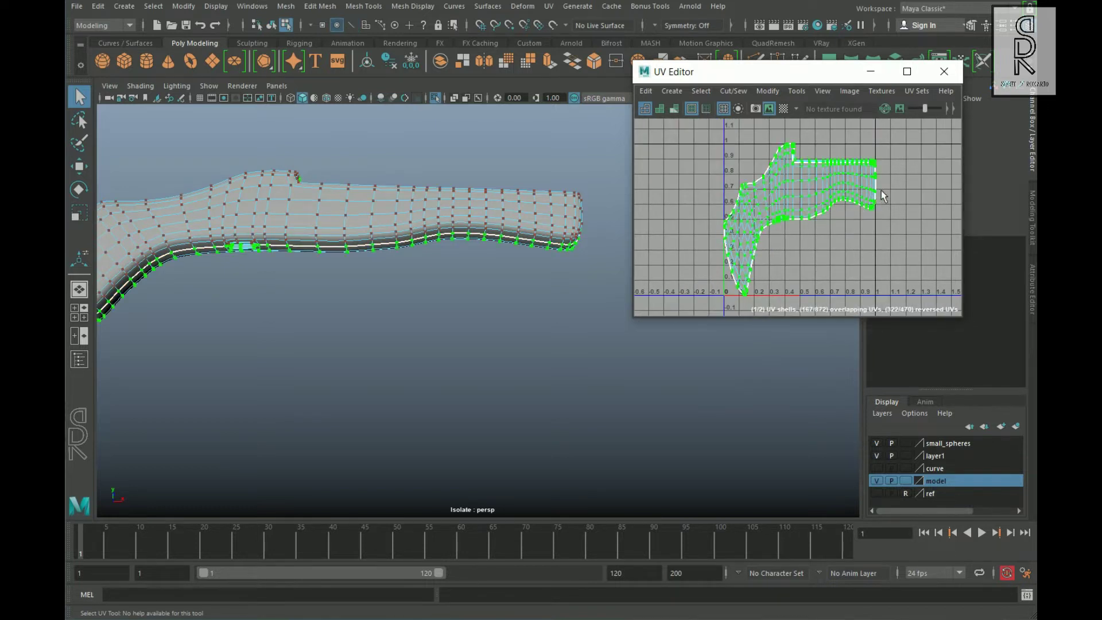
right_click(877, 192, "shift")
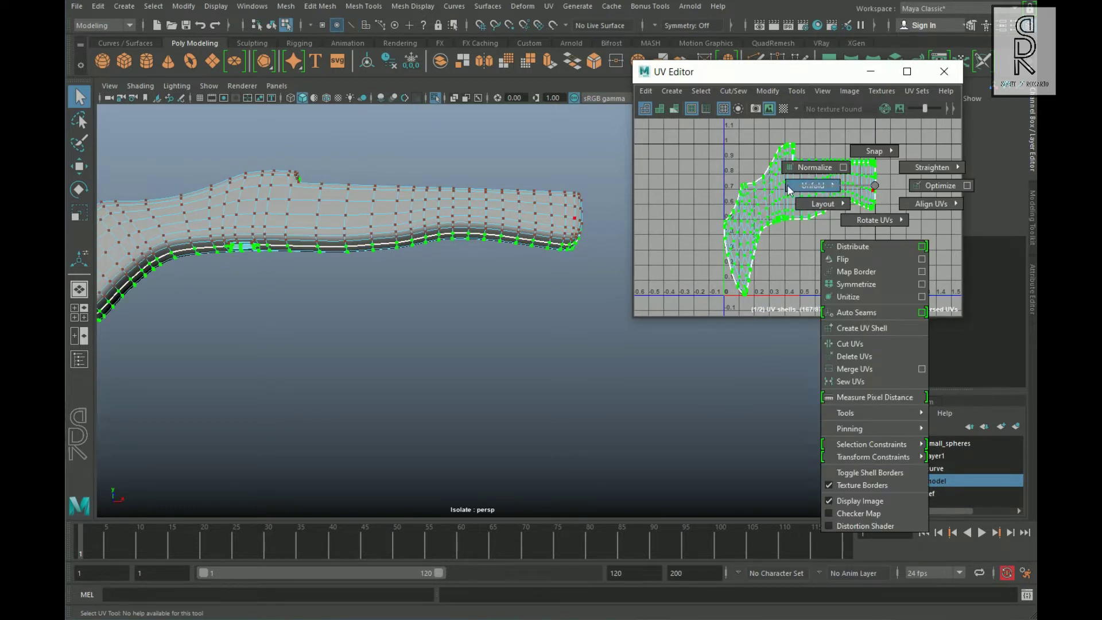
mouse_move(790, 189)
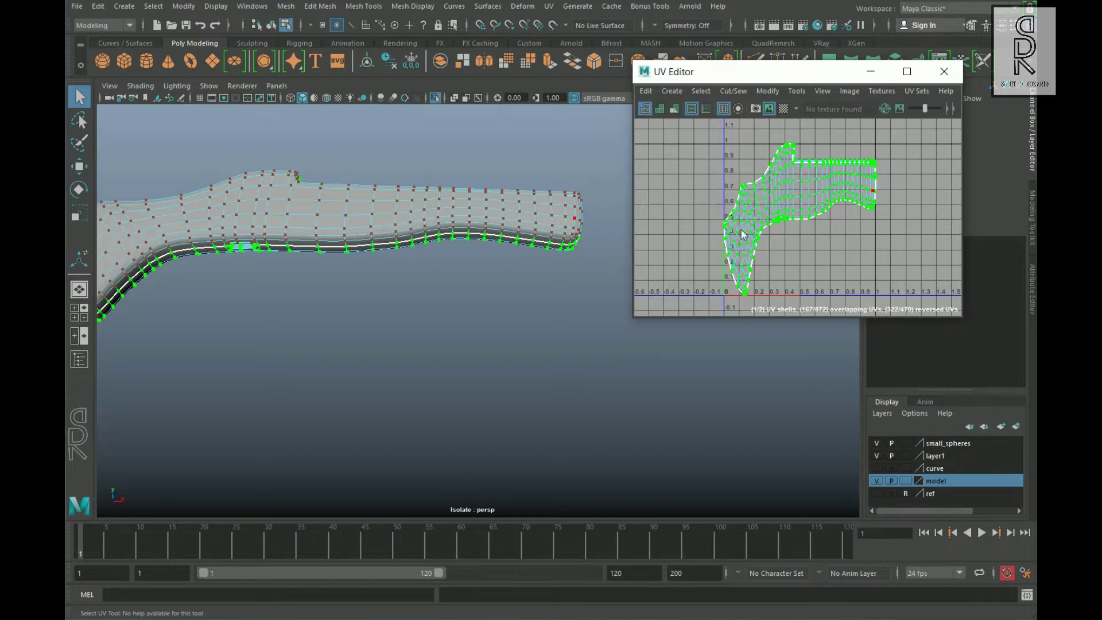
double_click(739, 246)
right_click_drag(811, 254, 579, 254, "shift")
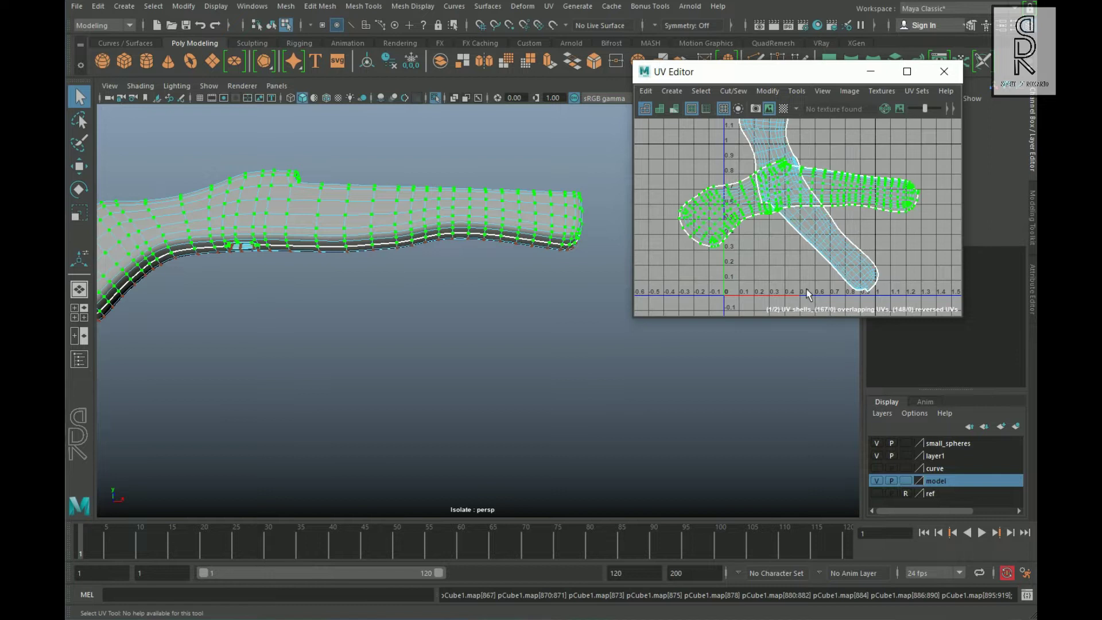
Step: Separate the two stock shells and rotate them to lie roughly horizontal, one above the other
left_click(806, 294)
scroll(827, 278, "down", 2)
double_click(811, 248)
key("e")
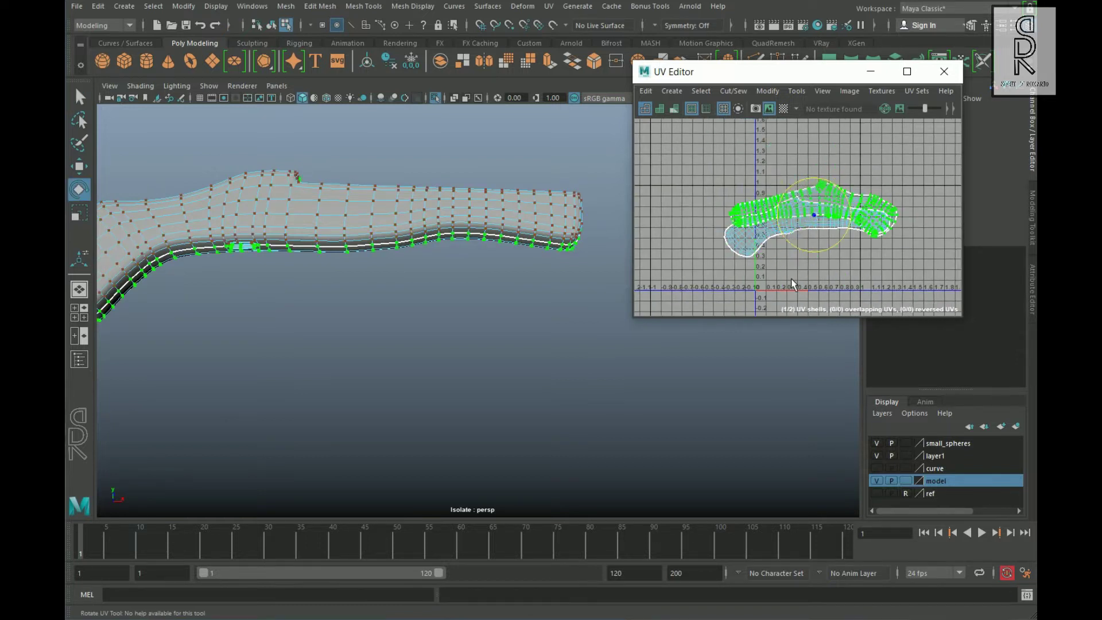
left_click_drag(827, 206, 825, 227)
key("e")
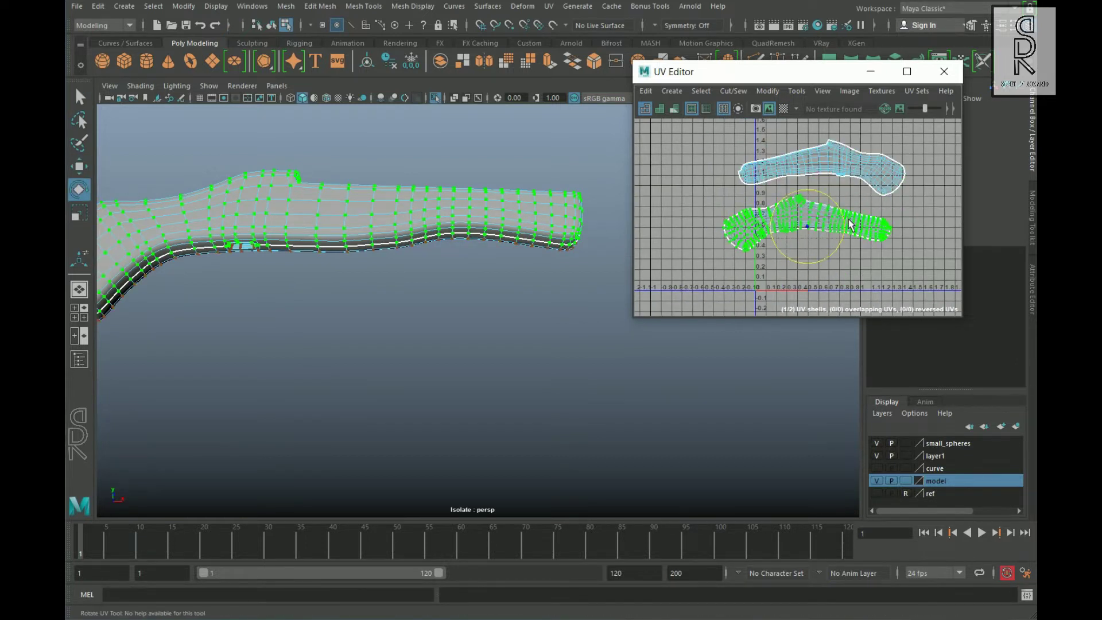
double_click(863, 165)
Step: Select both stock shells and lay them out within the 0 to 1 UV space
scroll(863, 259, "down", 1)
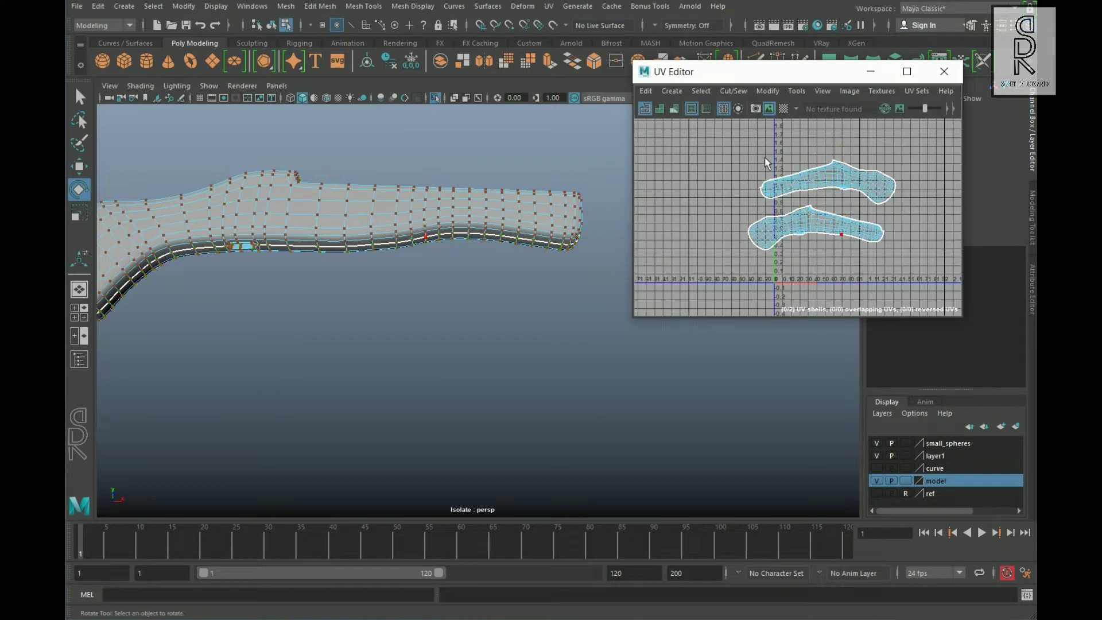
left_click_drag(945, 289, 944, 287)
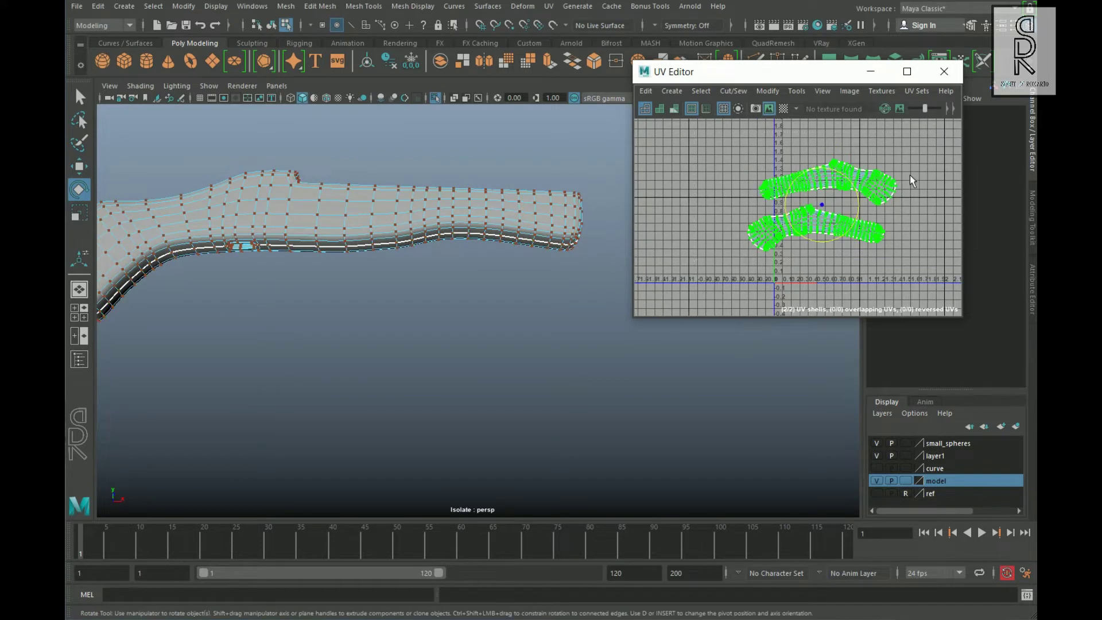
right_click(903, 170, "shift")
mouse_move(852, 198)
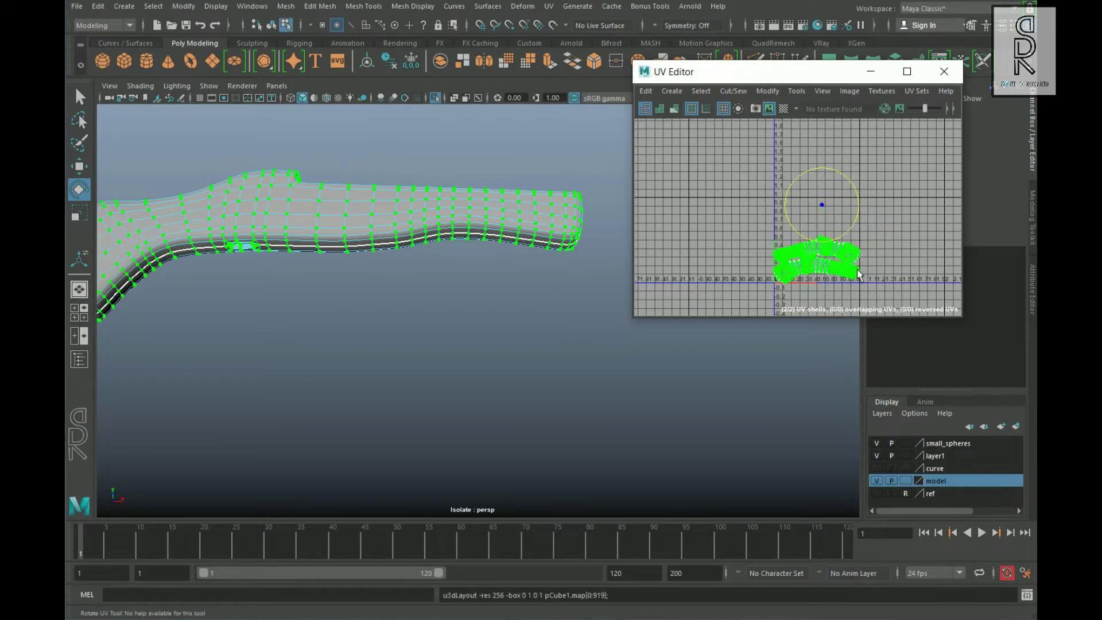
Step: Return the stock to object mode and clear the selection
scroll(851, 267, "up", 3)
right_click_drag(425, 344, 362, 321, "alt")
left_click_drag(362, 322, 391, 340, "alt")
key("F8")
left_click(468, 335)
scroll(423, 285, "up", 3)
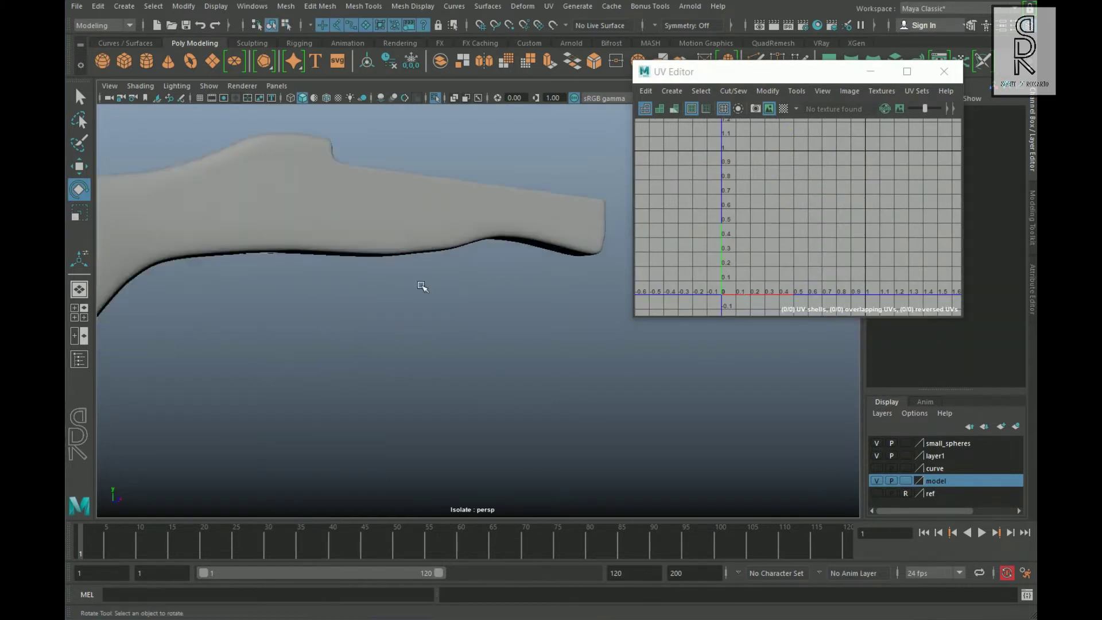
Step: Display the checker map on the stock and examine its UVs for stretching
left_click(453, 230)
left_click(783, 109)
left_click(411, 369)
middle_click_drag(273, 260, 460, 276, "alt")
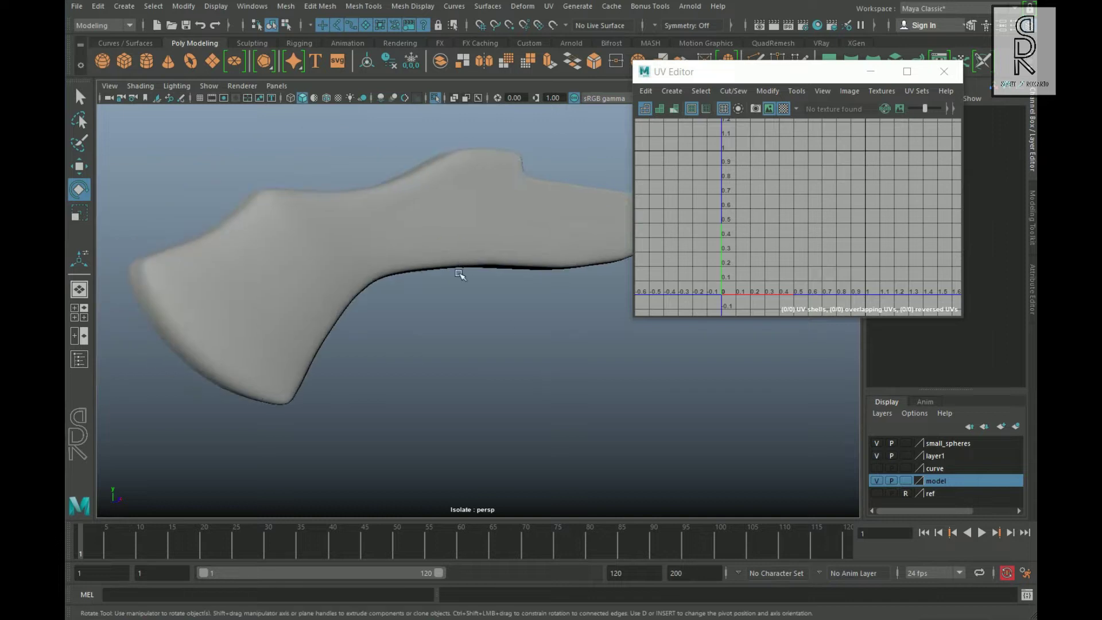
left_click(460, 270)
left_click(80, 98)
left_click_drag(396, 343, 528, 354, "alt")
key("f")
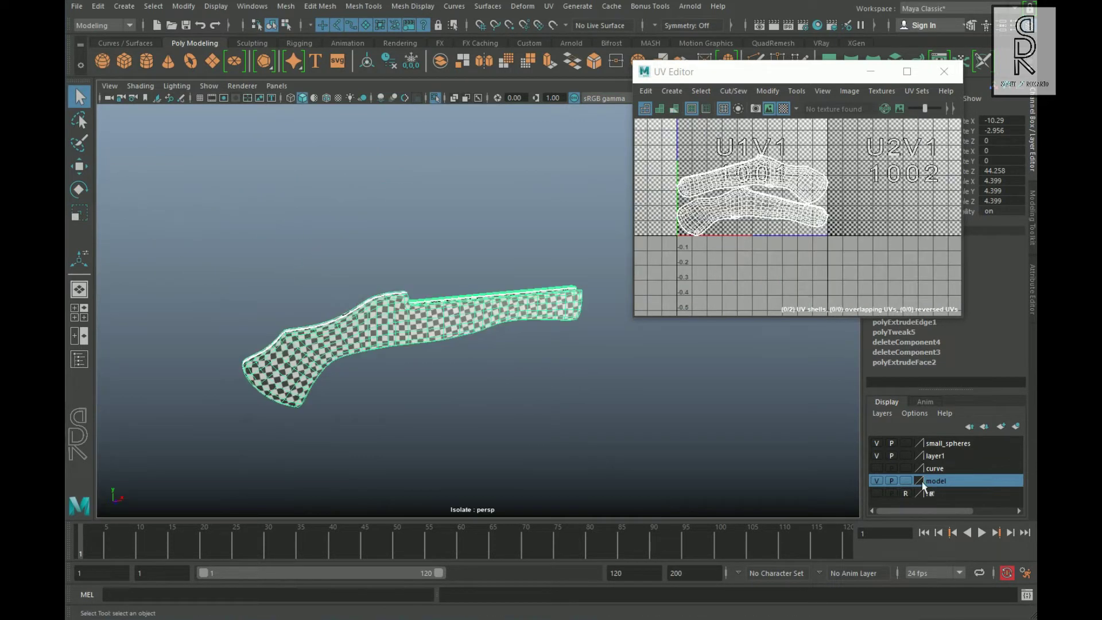
Step: Add the stock to the model layer, hide that layer and leave isolated view
right_click(930, 481)
left_click(975, 509)
left_click(877, 482)
left_click(435, 97)
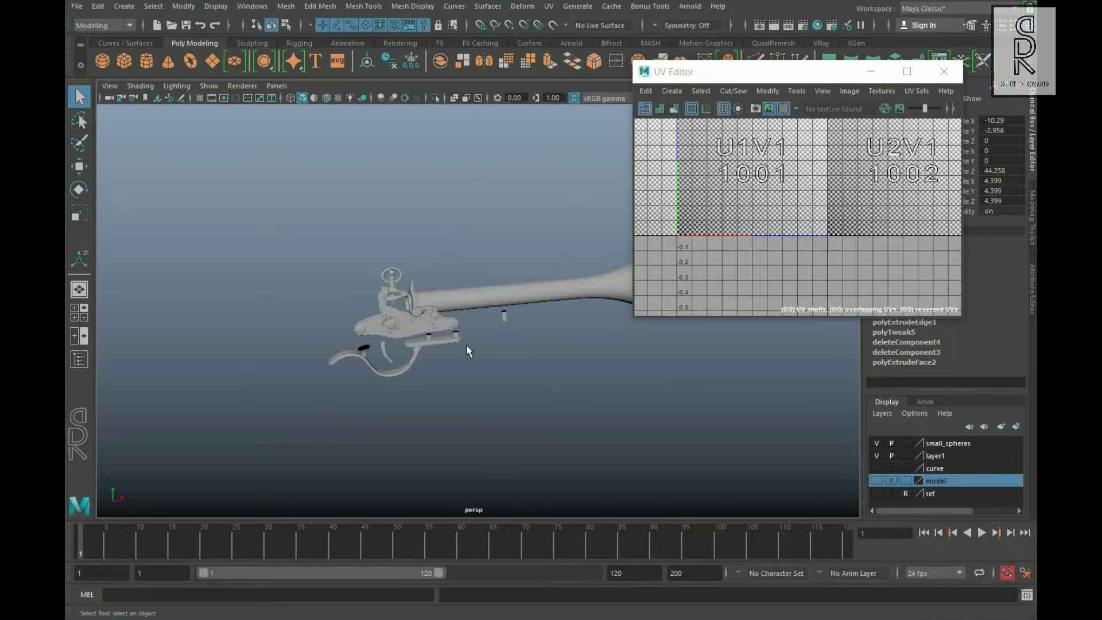
Step: Isolate the barrel, turn off the checker map and frame the barrel in the view
right_click_drag(449, 388, 467, 298, "alt")
left_click(467, 297)
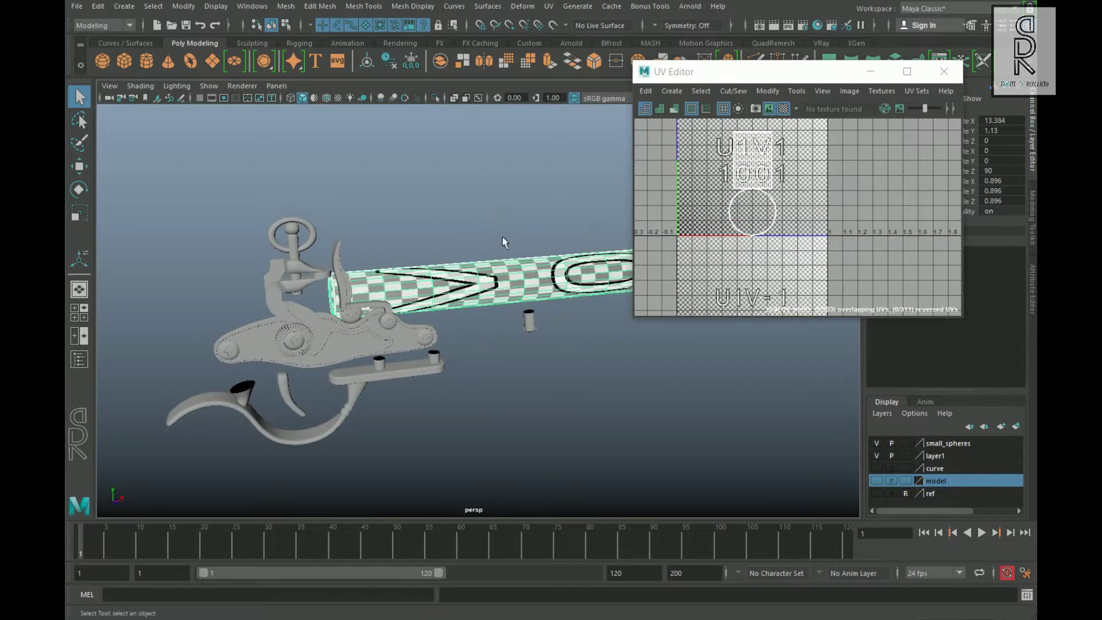
left_click(437, 100)
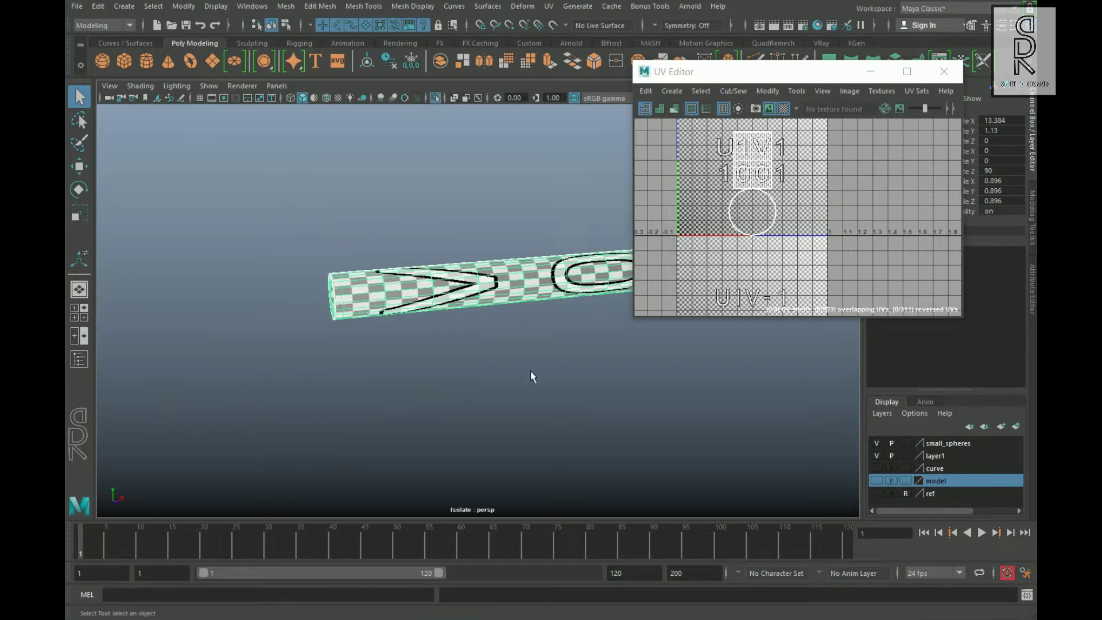
left_click(526, 371)
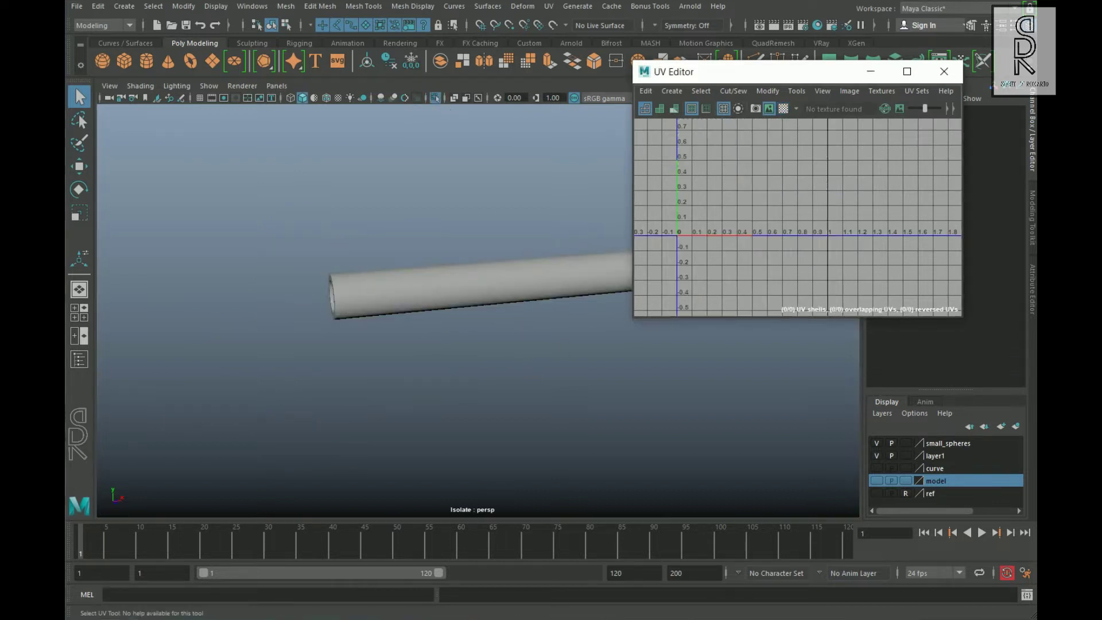
left_click(518, 295)
key("f")
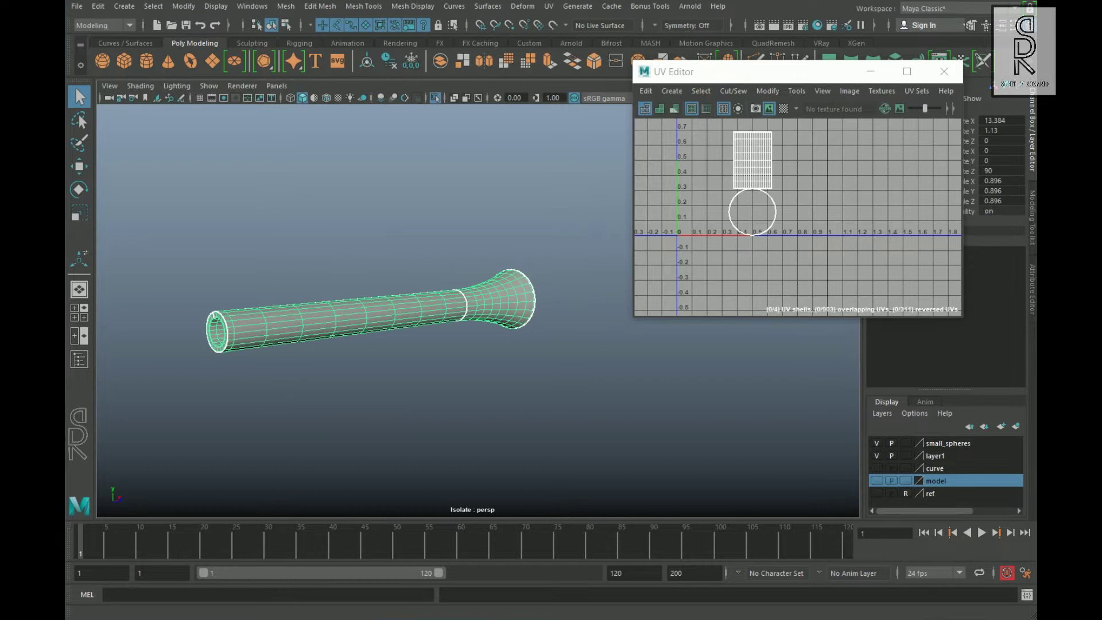
Step: Apply a planar UV projection from the Z axis to the barrel, fitted to its bounding box
left_click(549, 7)
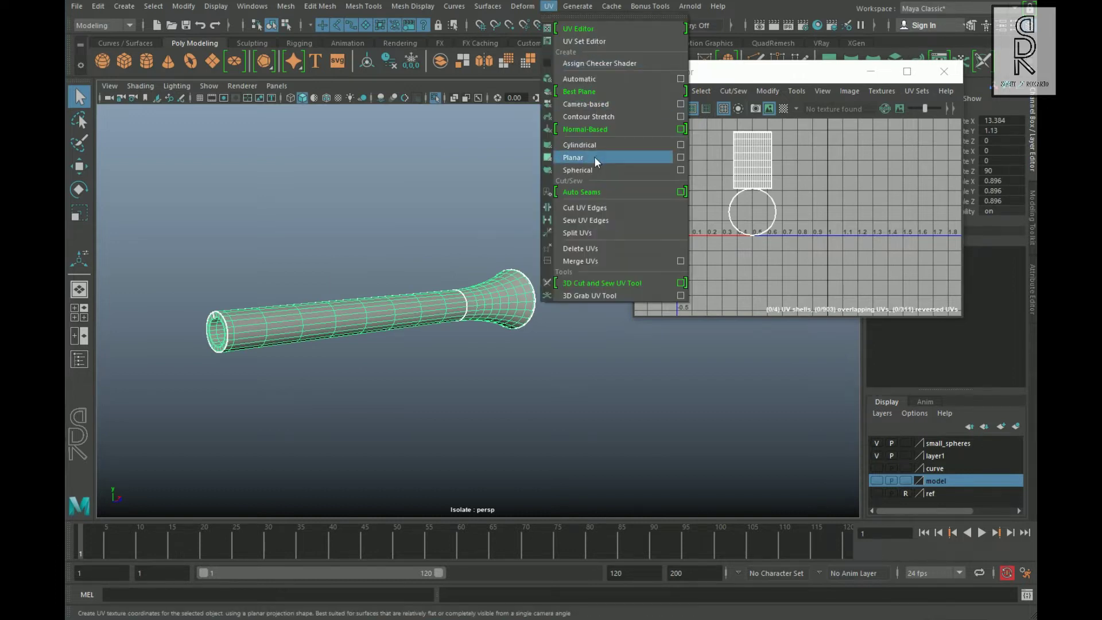
left_click(681, 158)
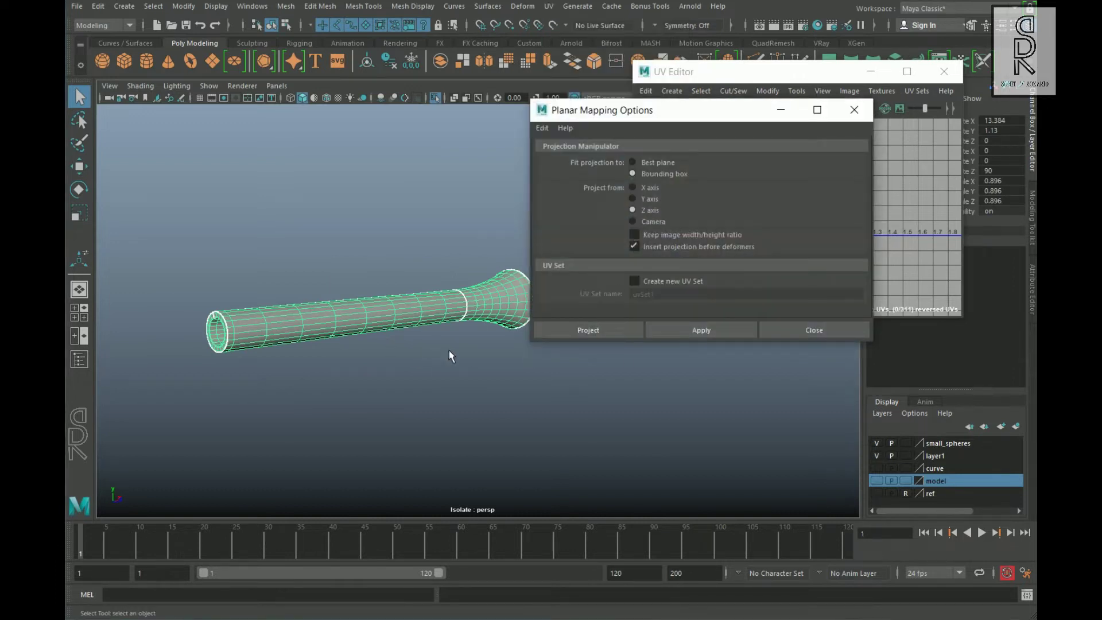
left_click(601, 333)
Step: Cut the barrel's UVs along the edge loops around its rims
left_click_drag(321, 290, 396, 287, "alt")
scroll(338, 300, "up", 3)
right_click_drag(315, 275, 313, 241)
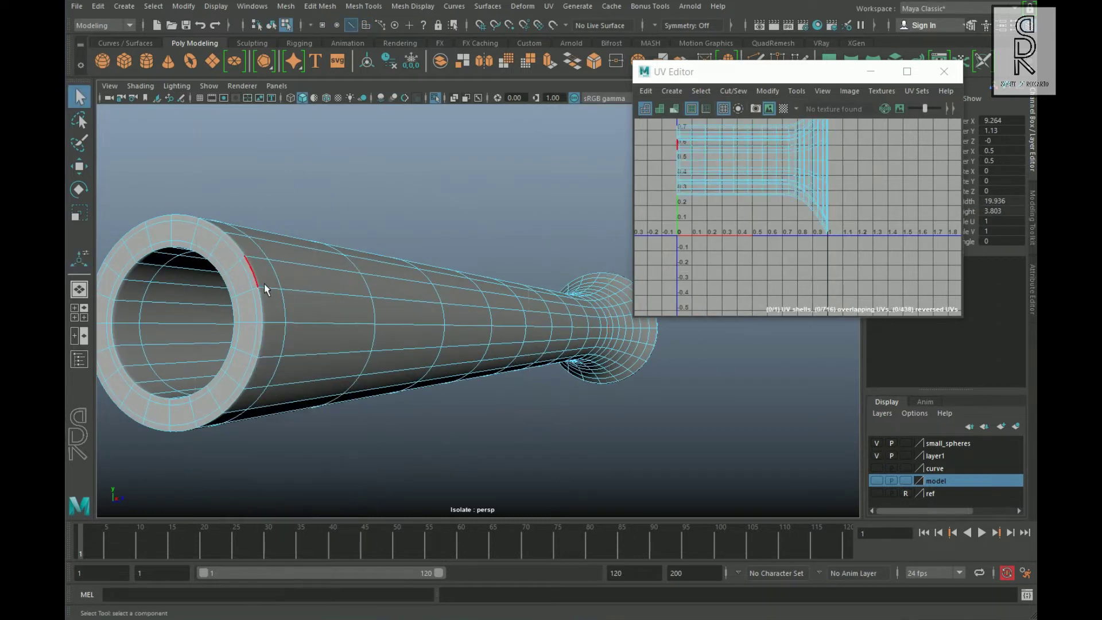
left_click_drag(264, 283, 345, 316, "alt")
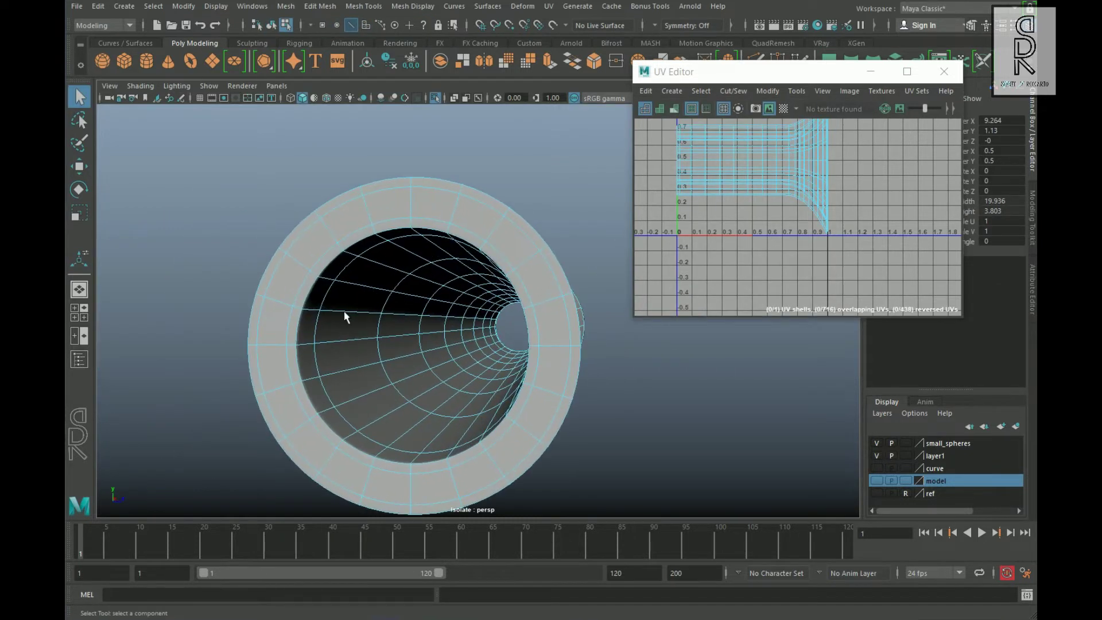
double_click(315, 305)
left_click_drag(574, 321, 500, 334, "alt")
left_click_drag(747, 345, 488, 360, "alt")
left_click_drag(564, 438, 517, 459, "alt")
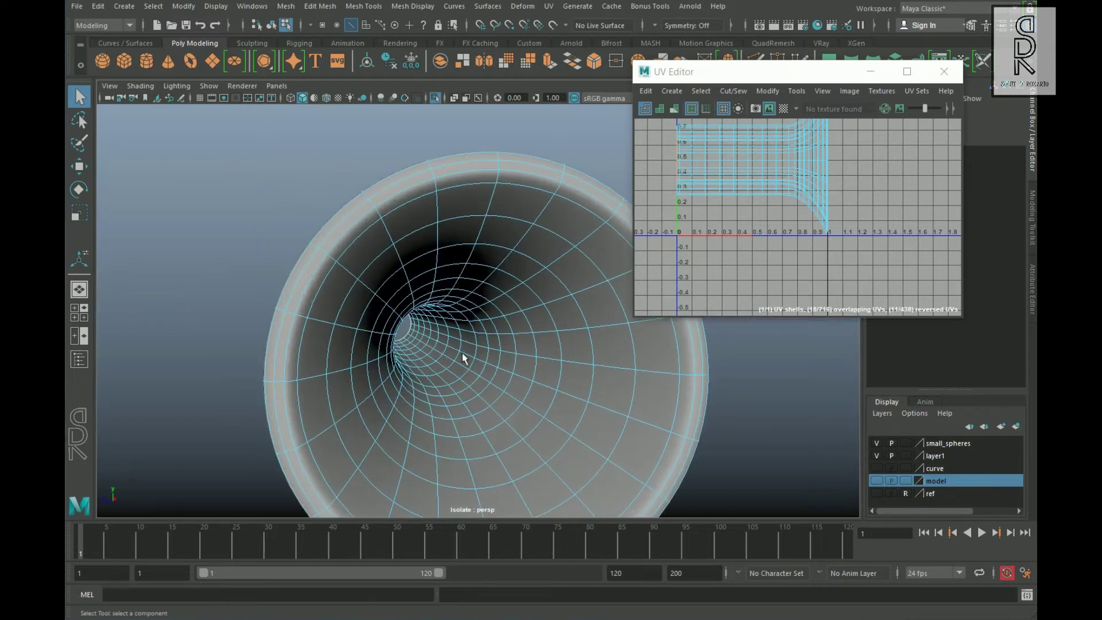
left_click_drag(287, 312, 462, 332, "alt")
right_click_drag(865, 189, 766, 236, "shift")
scroll(563, 349, "down", 3)
Step: Cut the barrel's UVs along a lengthwise edge loop
left_click_drag(563, 349, 450, 233, "alt")
double_click(451, 234)
right_click_drag(870, 186, 794, 288, "shift")
scroll(534, 321, "down", 5)
left_click_drag(534, 322, 359, 384, "alt")
left_click_drag(577, 310, 477, 307, "alt")
Step: Select one of the barrel's UV shells and move it clear of the other
right_click_drag(758, 167, 841, 170)
scroll(802, 234, "down", 3)
double_click(740, 213)
middle_click_drag(706, 255, 754, 254, "alt")
key("w")
left_click_drag(822, 198, 670, 161)
Step: Unfold both UV shells of the barrel
double_click(827, 192)
right_click_drag(832, 175, 839, 249, "shift")
left_click(839, 249)
middle_click_drag(686, 167, 780, 192, "alt")
double_click(780, 192)
right_click_drag(855, 172, 704, 171, "shift")
Step: Rotate each of the two barrel shells so that it lies horizontally
left_click(423, 355)
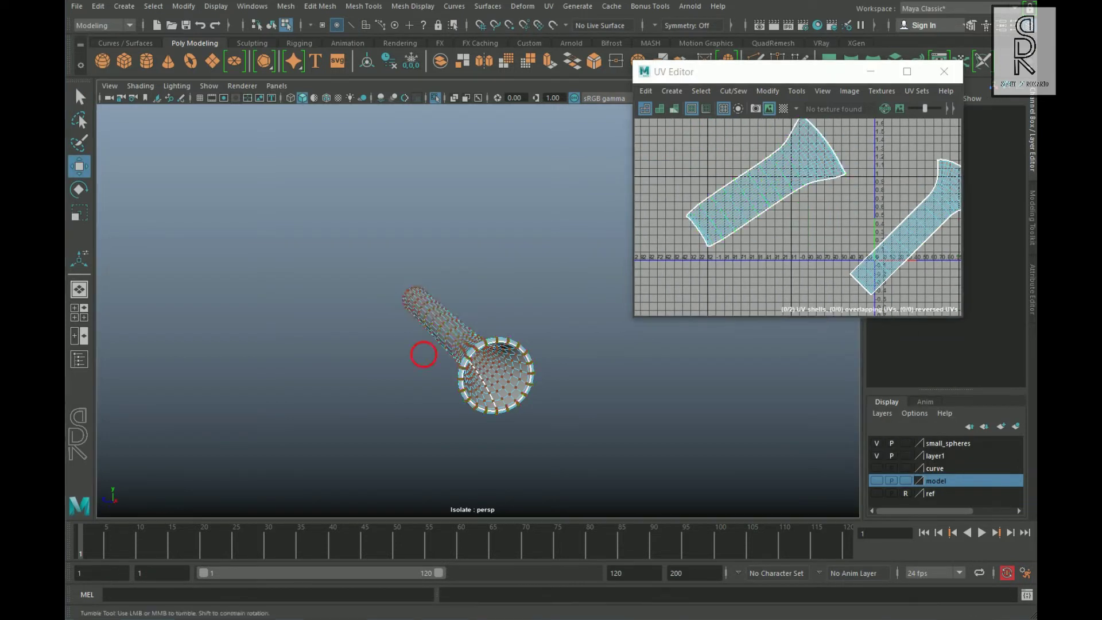
left_click_drag(423, 354, 494, 374, "alt")
left_click(489, 362)
double_click(490, 362)
left_click(79, 190)
left_click_drag(803, 192, 795, 220)
middle_click_drag(815, 213, 738, 200, "alt")
double_click(850, 208)
left_click_drag(881, 228, 876, 238)
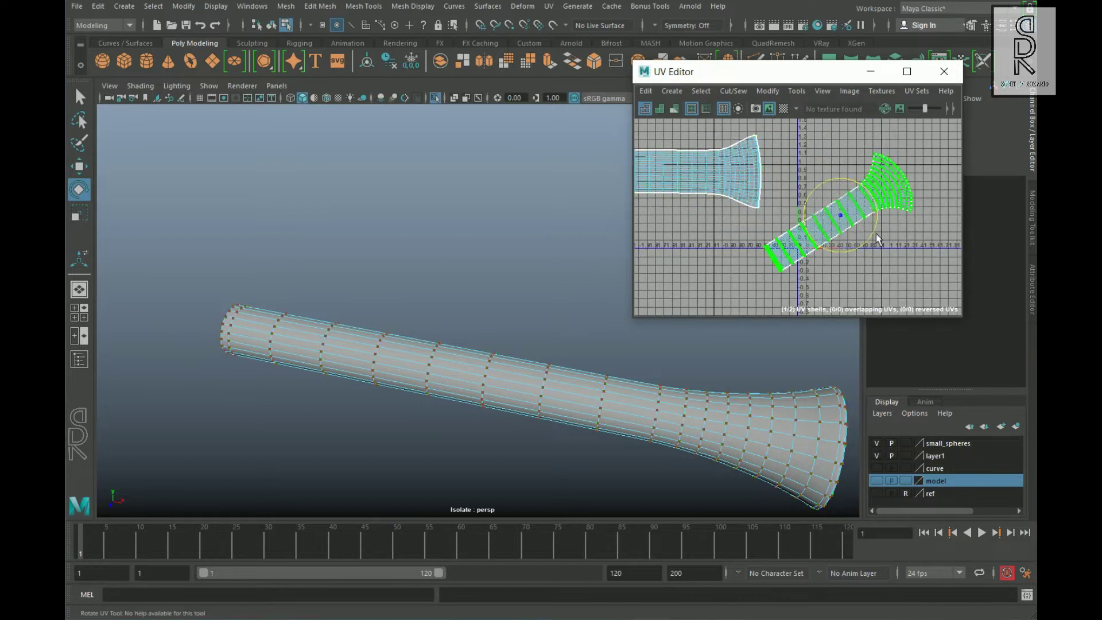
left_click(796, 253)
Step: Select both barrel shells and lay them out within the 0 to 1 UV space
scroll(855, 238, "down", 6)
left_click_drag(750, 172, 925, 283)
right_click_drag(882, 241, 847, 280, "shift")
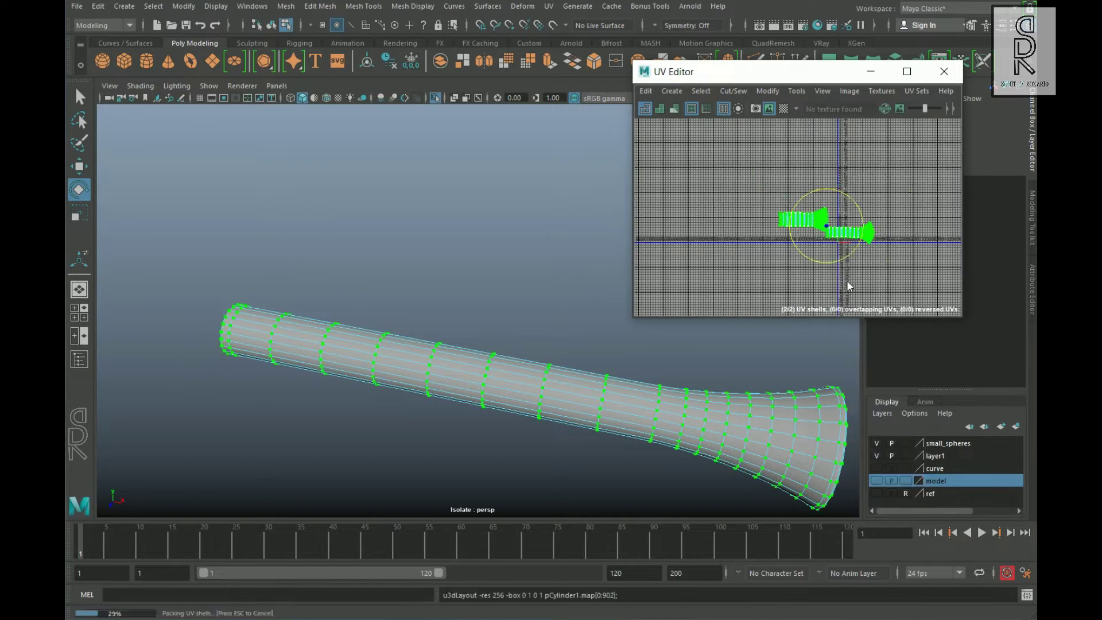
scroll(886, 273, "up", 4)
Step: Examine the barrel's UVs with the checker map, return to object mode and turn the checker map off
left_click(783, 109)
right_click_drag(325, 243, 349, 244, "alt")
left_click_drag(349, 243, 379, 285, "alt")
right_click_drag(379, 285, 356, 285, "alt")
left_click_drag(356, 285, 413, 293, "alt")
right_click_drag(346, 281, 406, 261)
left_click(541, 362)
left_click_drag(510, 319, 473, 320, "alt")
left_click(783, 108)
Step: Add the barrel to the hidden model layer
left_click(463, 278)
right_click(938, 480)
left_click(976, 503)
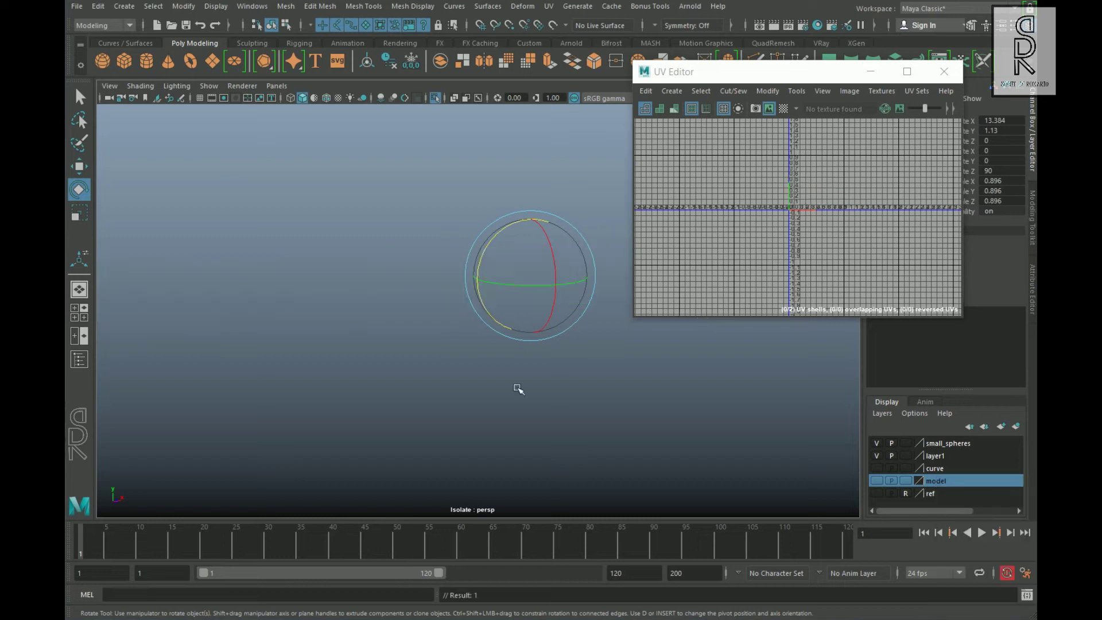
Step: Isolate the lock plate and apply a planar UV mapping to it
left_click(435, 98)
key("a")
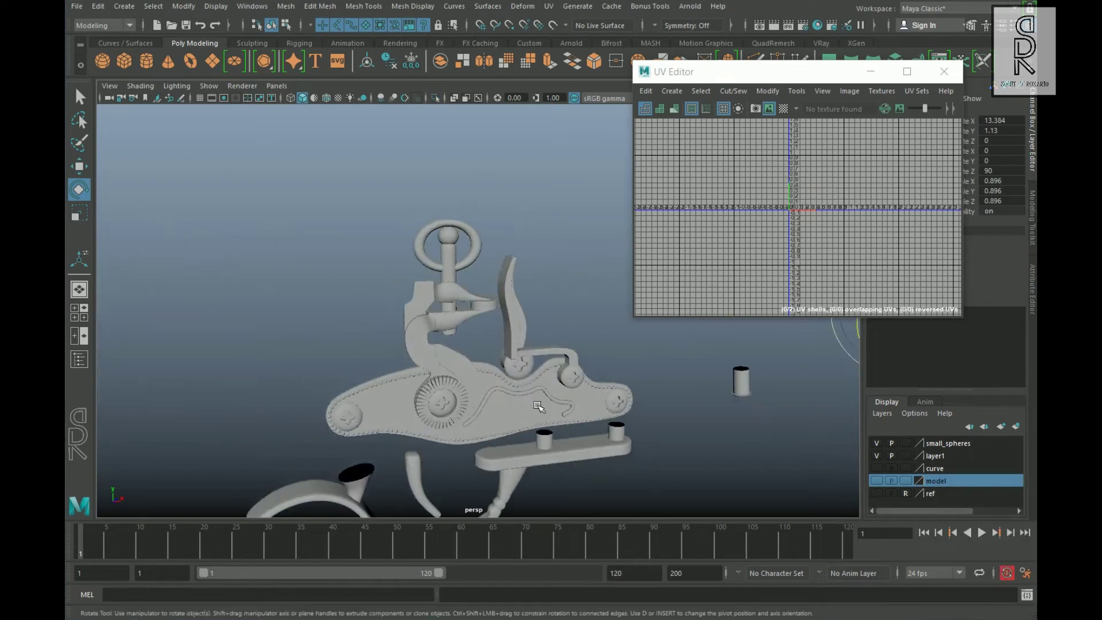
left_click(420, 337)
left_click(436, 98)
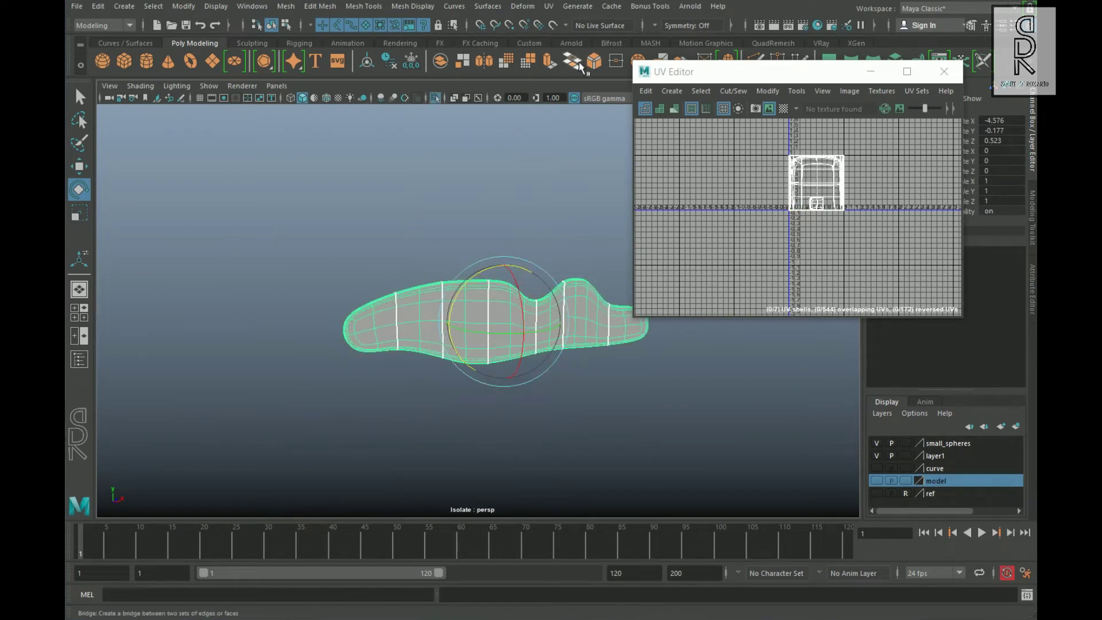
left_click(548, 6)
left_click(592, 156)
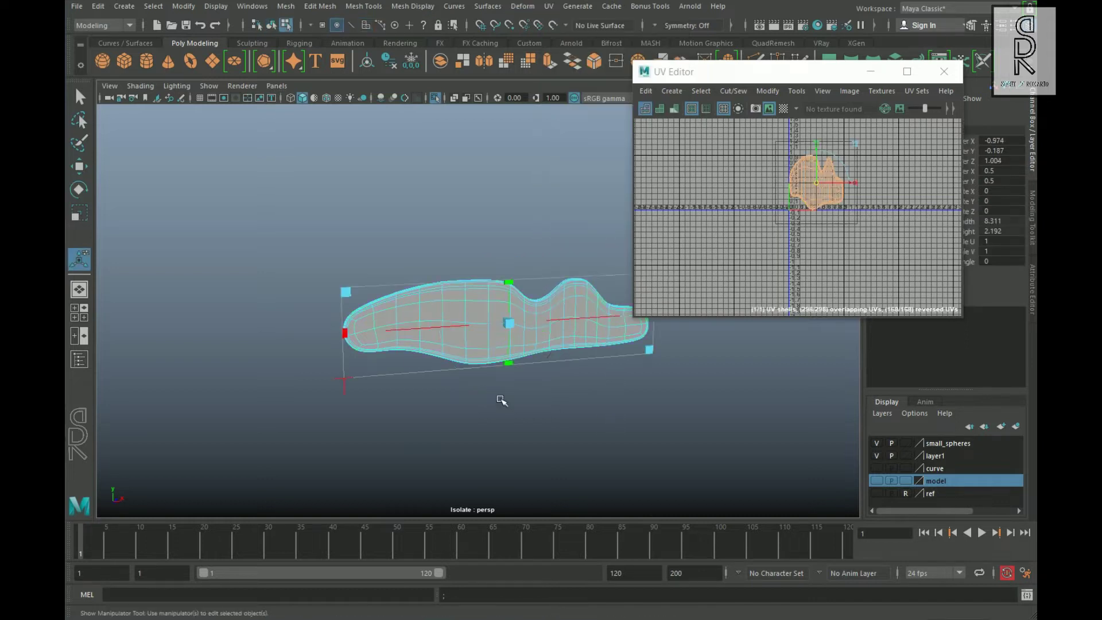
Step: Select the edge loop around the lock plate's back face and cut the UVs along it
right_click_drag(502, 398, 568, 399, "alt")
left_click_drag(436, 322, 568, 278, "alt")
right_click_drag(568, 279, 568, 244)
double_click(533, 308)
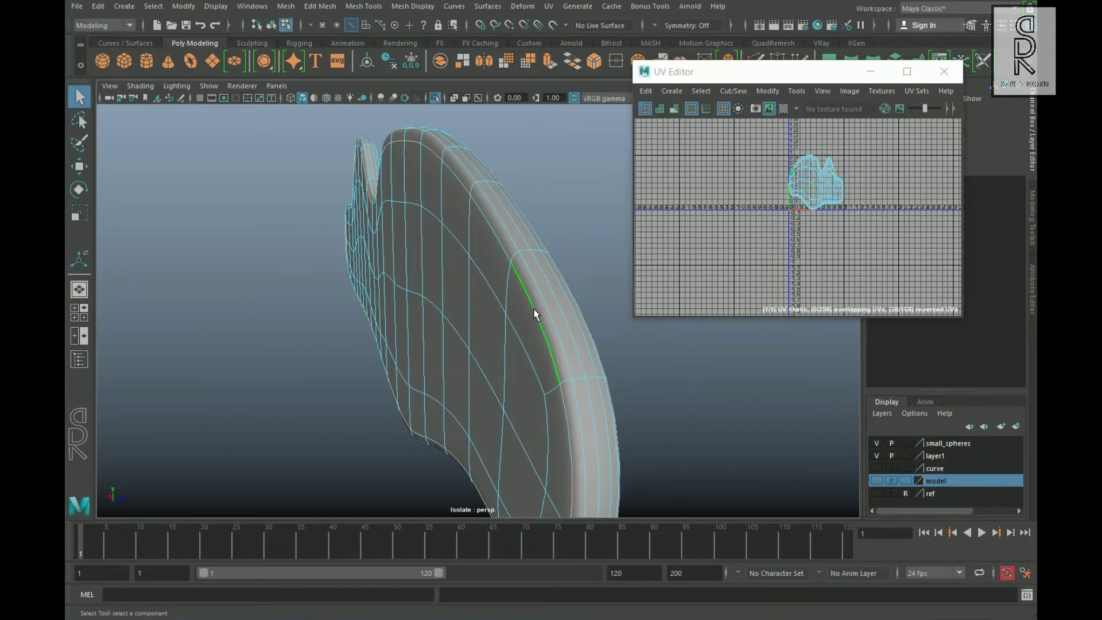
right_click_drag(860, 206, 776, 247, "shift")
Step: Try to cut the UVs along the inner edge loop on the lock plate's front face
left_click_drag(477, 310, 569, 278, "alt")
right_click_drag(402, 349, 460, 349, "alt")
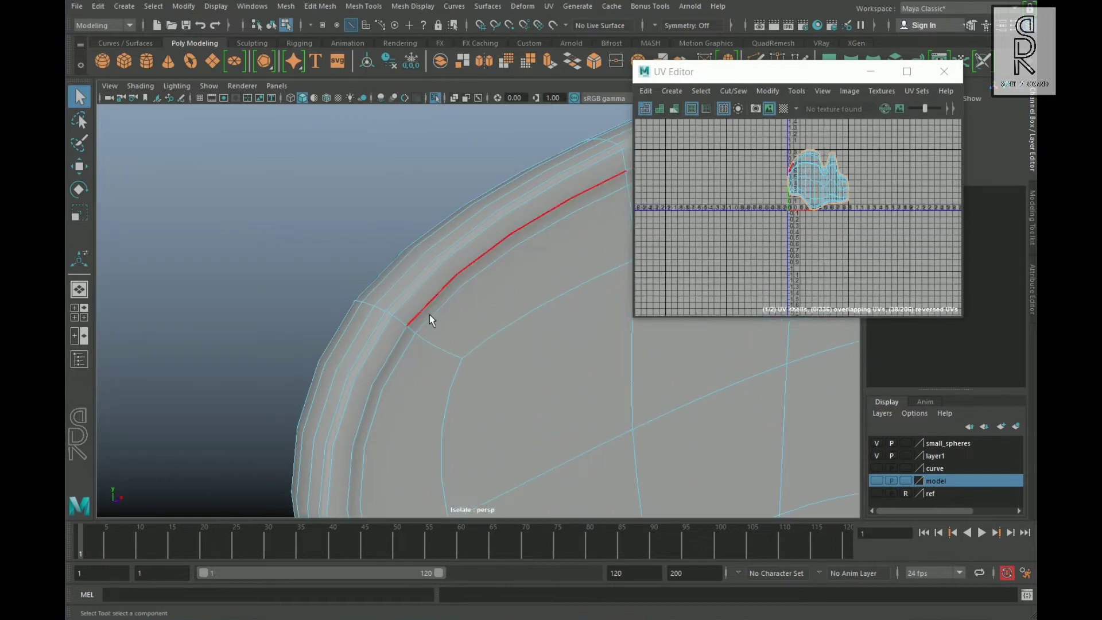
double_click(429, 315)
right_click_drag(906, 200, 812, 249, "shift")
right_click_drag(580, 288, 516, 289, "alt")
left_click_drag(516, 288, 415, 286, "alt")
Step: Unfold the lock plate's back-face shell and move it aside, up and away from the other shell
right_click_drag(814, 189, 862, 191)
right_click_drag(749, 174, 632, 161, "shift")
left_click_drag(791, 243, 854, 180)
right_click_drag(806, 165, 752, 166, "shift")
left_click_drag(819, 179, 698, 130)
Step: Select the lock plate's remaining shell, covering its front face and rim, and unfold it
left_click_drag(418, 327, 539, 333, "alt")
left_click_drag(433, 344, 462, 372, "alt")
scroll(462, 372, "up", 2)
mouse_move(545, 367)
left_mouse_down("alt")
mouse_move(500, 364)
mouse_move(542, 357)
left_mouse_up("alt")
right_click_drag(578, 264, 545, 213)
left_click_drag(545, 218, 586, 298, "alt")
left_click_drag(559, 372, 350, 339, "alt")
scroll(344, 241, "up", 2)
double_click(345, 234)
right_click_drag(793, 240, 844, 219, "ctrl")
right_click(871, 164, "shift")
right_click_drag(871, 164, 746, 164, "shift")
left_click(873, 244)
Step: Select the front shell of the lock plate and rotate it so that it lies horizontally
scroll(861, 245, "down", 2)
middle_click_drag(861, 245, 849, 264, "alt")
left_click(805, 229)
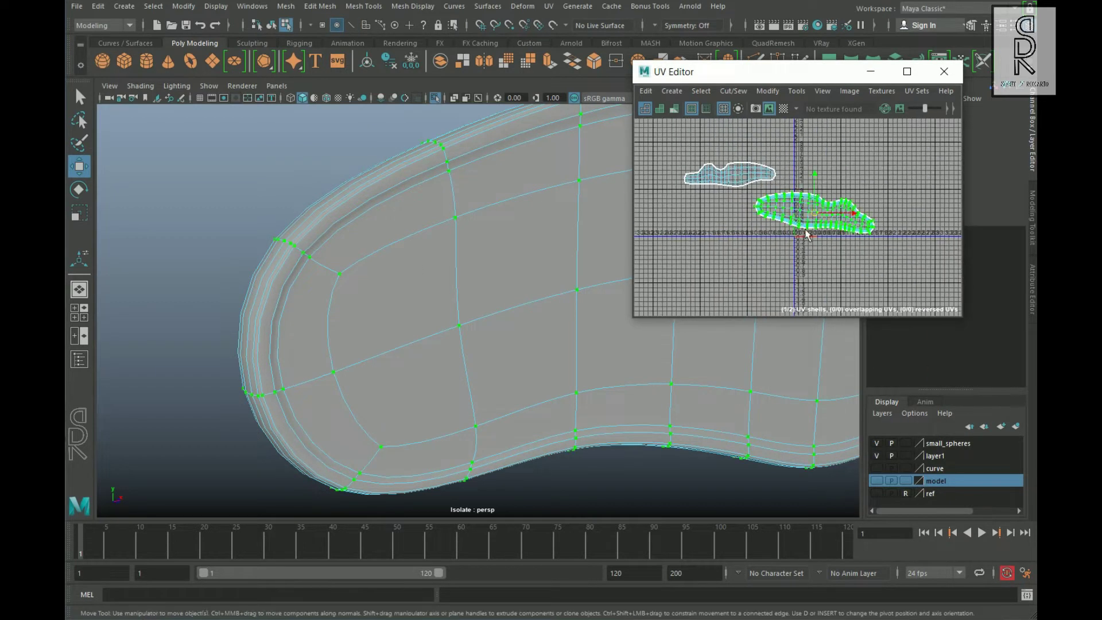
key("e")
left_click_drag(851, 204, 855, 195)
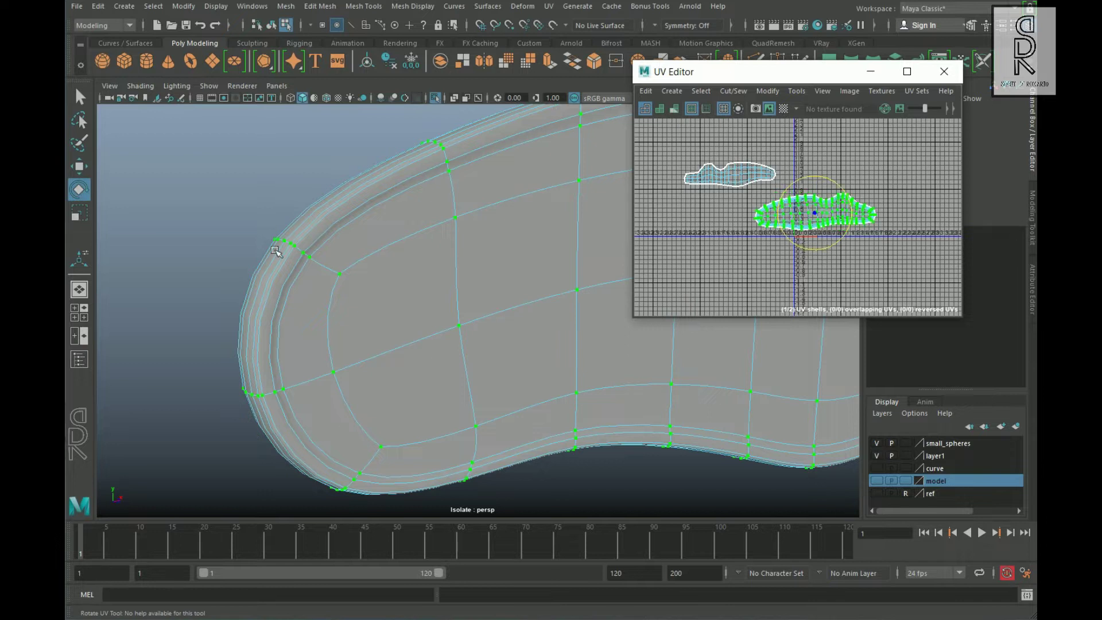
Step: Cut the UVs along the inner edge loop to separate the lock plate's front face from its rim
middle_click_drag(275, 250, 331, 256, "alt")
scroll(402, 241, "up", 2)
right_click_drag(455, 225, 455, 193)
left_click_drag(470, 248, 452, 248, "alt")
right_click_drag(856, 175, 776, 216, "shift")
left_click(795, 216)
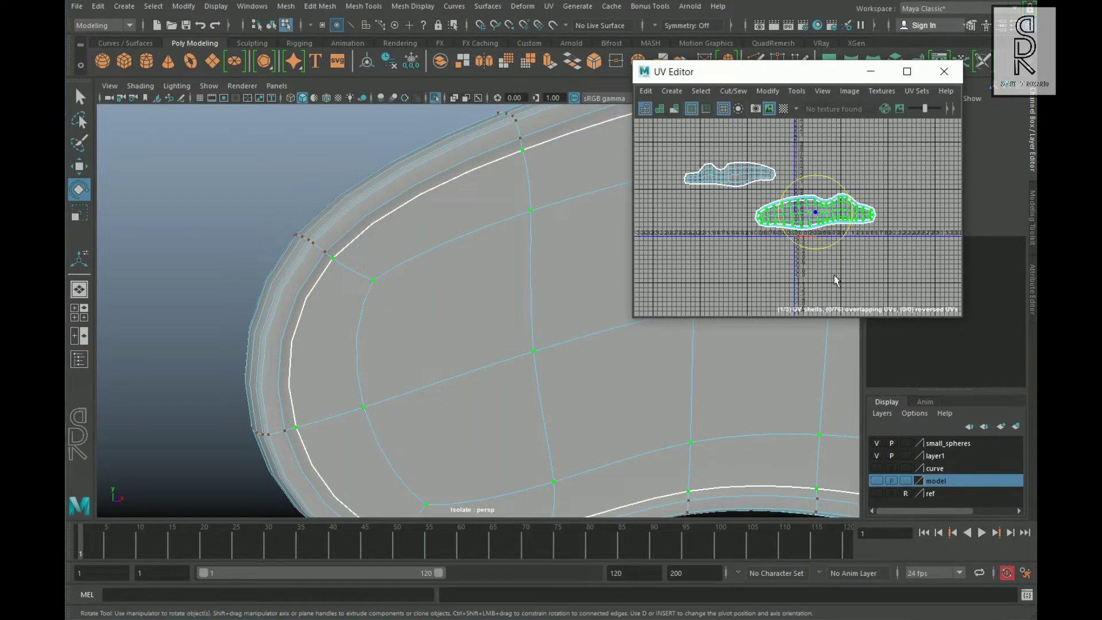
Step: Unfold the separated front-face and rim shells of the lock plate
right_click_drag(868, 241, 797, 239, "shift")
left_click(848, 223)
left_click(812, 310)
left_click(769, 174)
right_click_drag(820, 168, 649, 171, "shift")
Step: Select all three lock plate shells and lay them out within the 0 to 1 UV space
left_click(874, 285)
scroll(874, 284, "down", 3)
left_click_drag(905, 296, 752, 190)
right_click_drag(897, 183, 775, 212, "shift")
scroll(884, 269, "up", 3)
left_click(780, 242)
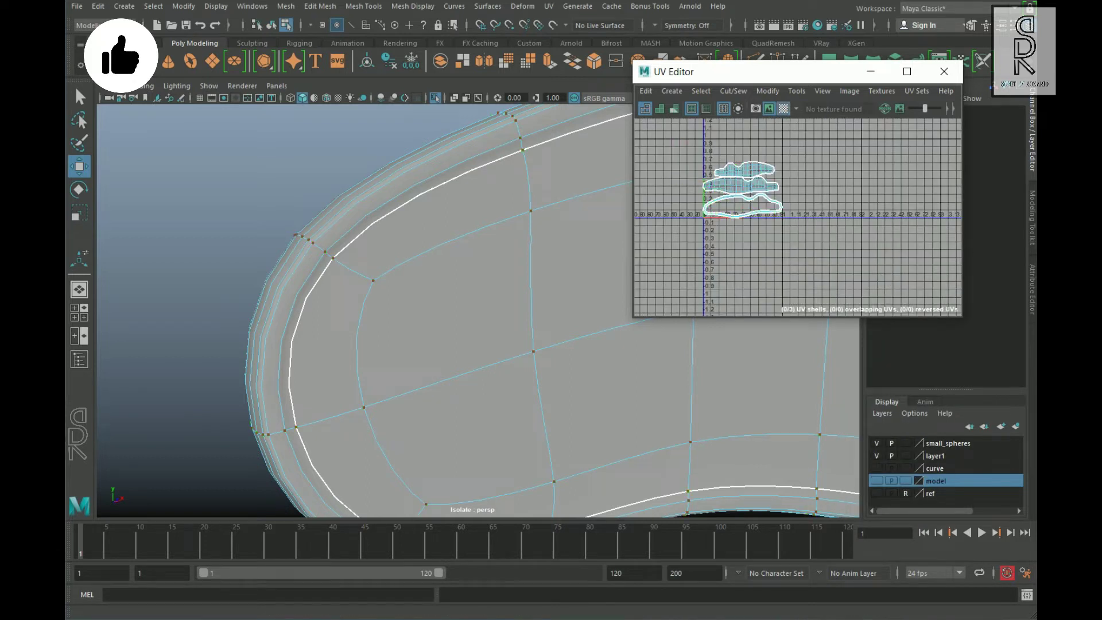
Step: Examine the lock plate's UVs from several sides with the checker map and return to object mode
scroll(556, 352, "down", 6)
left_click_drag(556, 352, 618, 364, "alt")
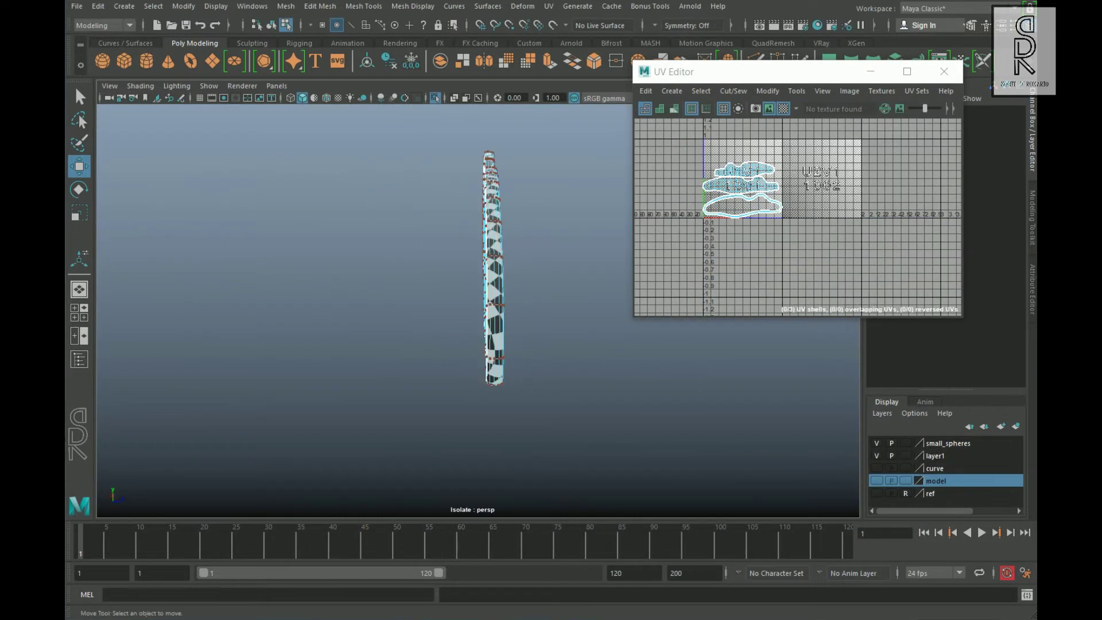
left_click_drag(506, 278, 491, 281, "alt")
right_click_drag(492, 281, 539, 247)
left_click_drag(540, 259, 460, 263, "alt")
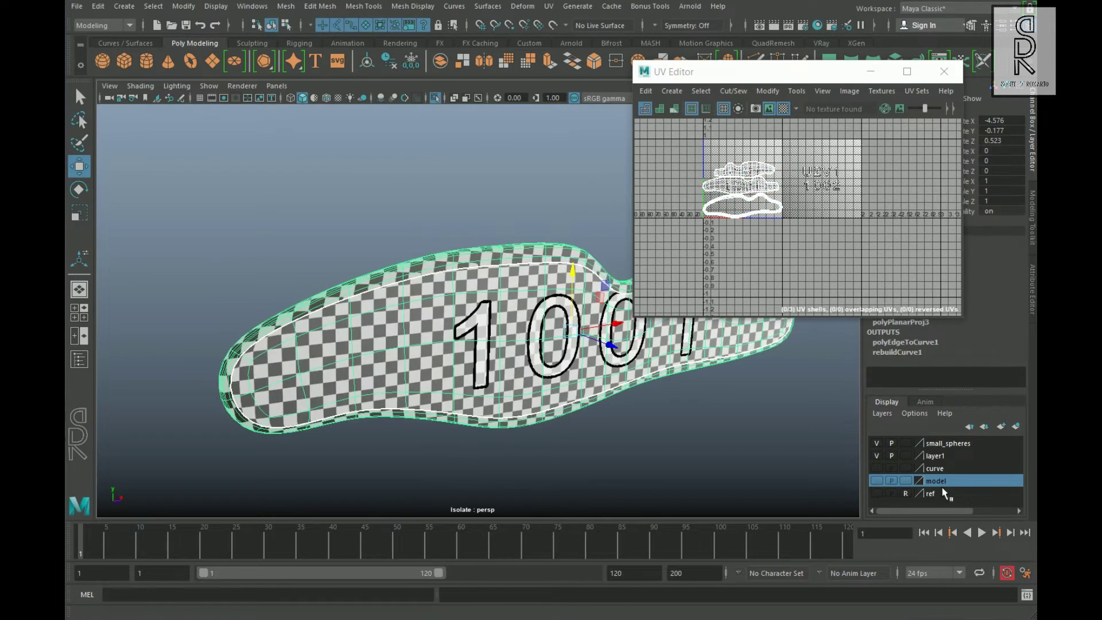
Step: Add the lock plate to the hidden model layer and show the remaining parts
right_click(940, 482)
left_click(974, 512)
left_click(436, 98)
scroll(315, 394, "down", 8)
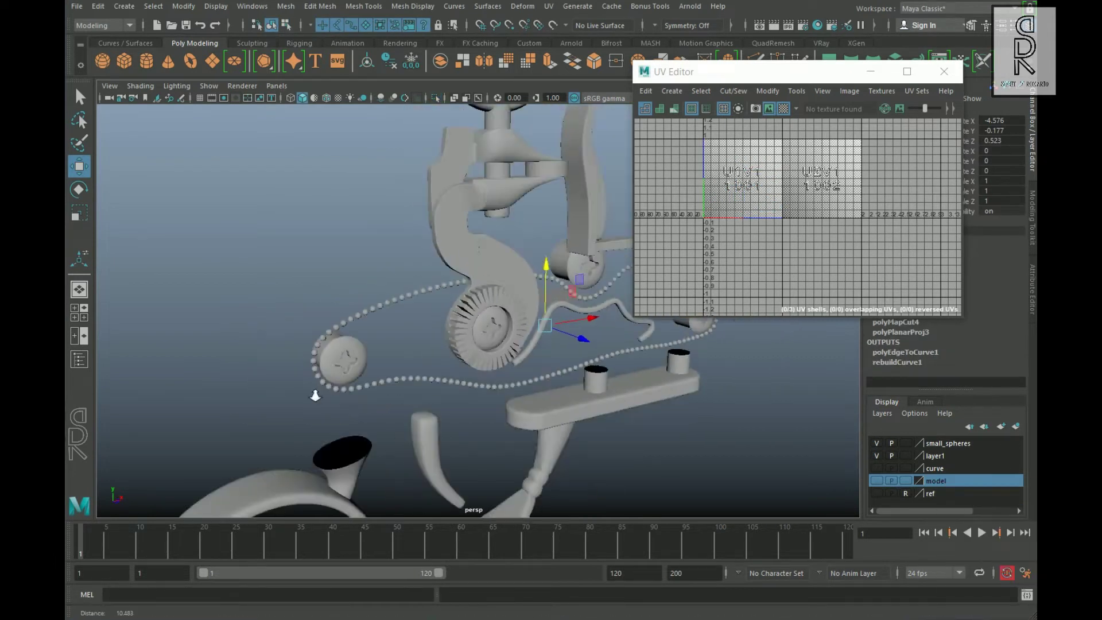
Step: Isolate the curved trigger guard and turn the checker map off
left_click(619, 466)
middle_click_drag(564, 387, 532, 280, "alt")
scroll(533, 279, "up", 2)
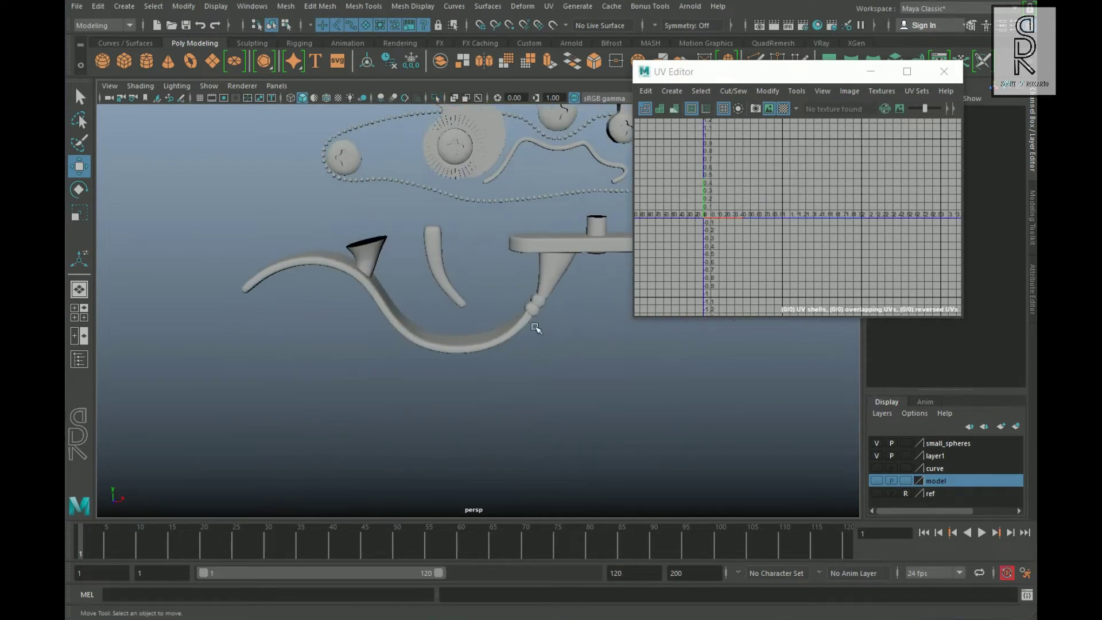
left_click(497, 349)
left_click(436, 99)
left_click_drag(409, 367, 534, 362, "alt")
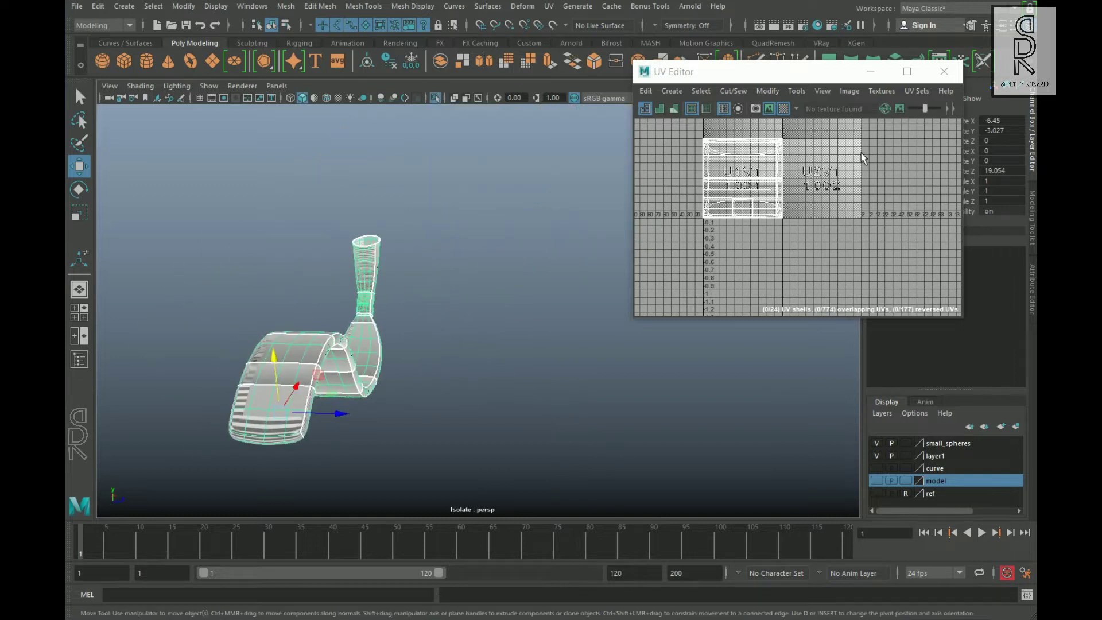
left_click(783, 108)
Step: Apply a planar UV mapping to the trigger guard, projected from the Z axis and fitted to the bounding box
left_click_drag(406, 449, 296, 439, "alt")
scroll(305, 367, "up", 2)
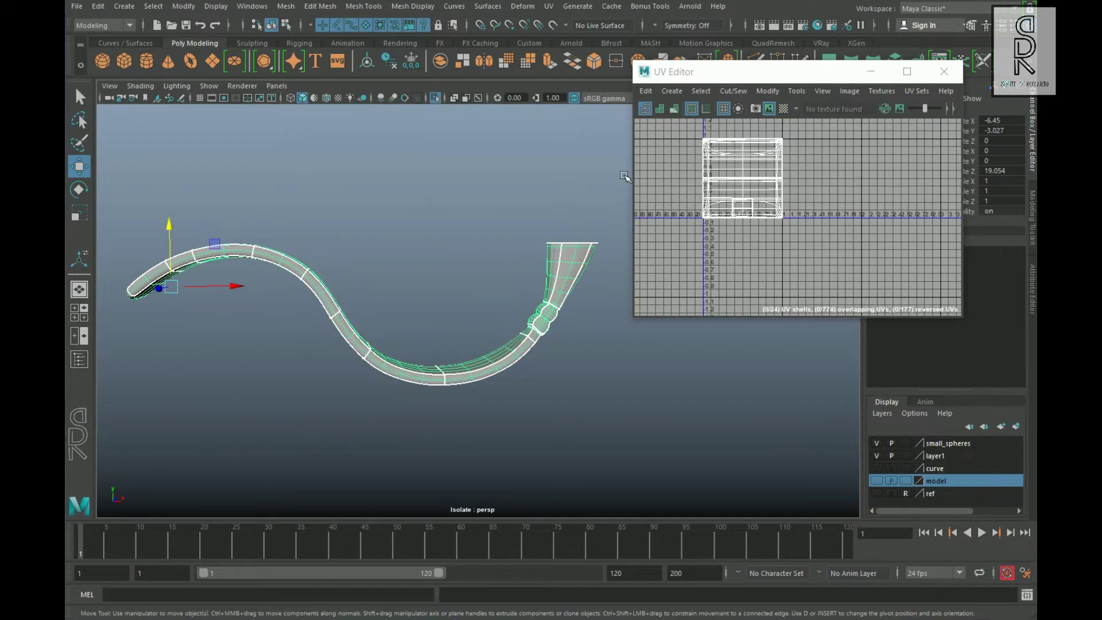
left_click(550, 7)
left_click(680, 159)
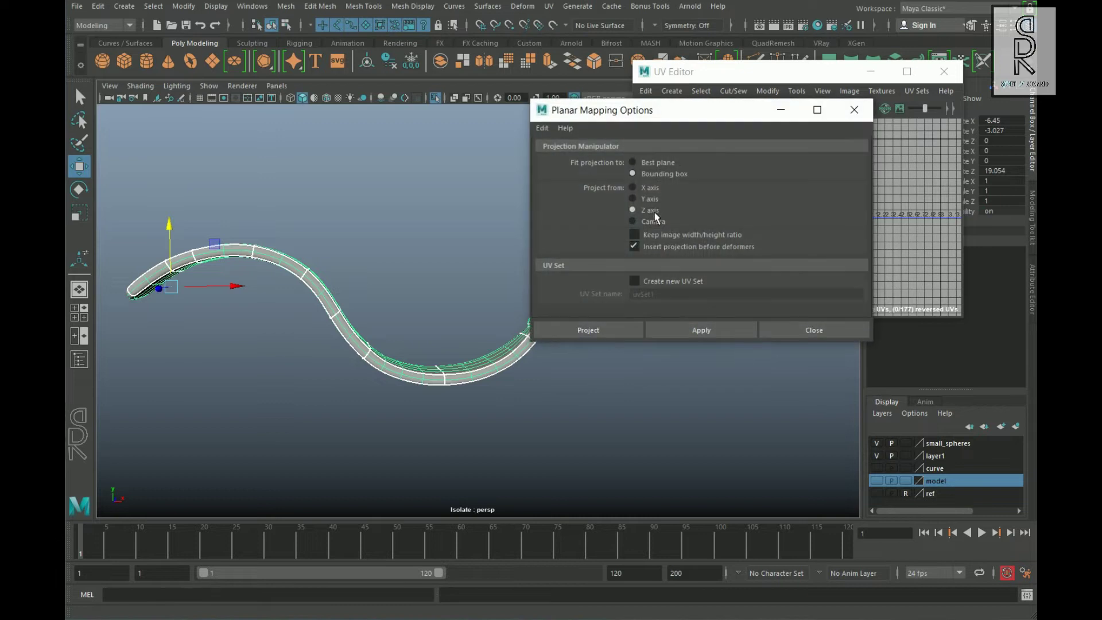
left_click(618, 336)
Step: Select the trigger guard's long side edges and end edges and cut the UVs along them
left_click_drag(412, 379, 551, 310, "alt")
left_click_drag(574, 389, 345, 368, "alt")
right_click_drag(834, 184, 756, 214, "shift")
right_click_drag(357, 313, 360, 312, "alt")
left_click_drag(360, 313, 545, 287, "alt")
left_click(414, 302)
left_click(683, 374, "shift")
left_click_drag(683, 375, 367, 350, "alt")
right_click_drag(777, 188, 749, 187, "shift")
left_click(749, 187)
Step: Unfold the trigger guard's two shells and rotate each one so that it lies horizontally
right_click_drag(849, 184, 740, 180, "shift")
right_click_drag(815, 249, 794, 247, "alt")
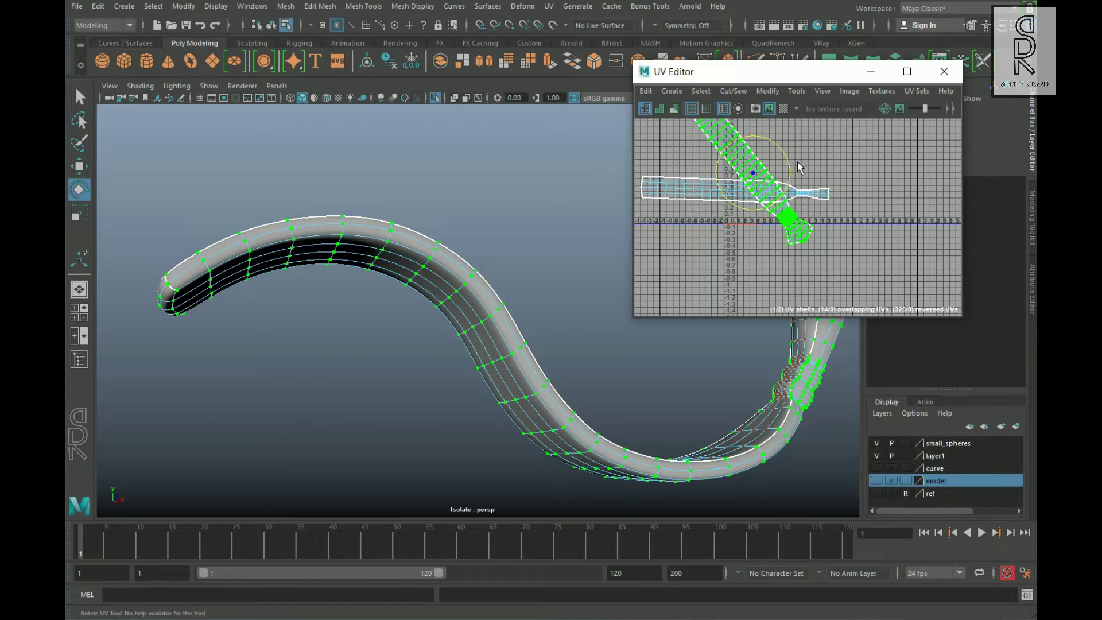
left_click(782, 194)
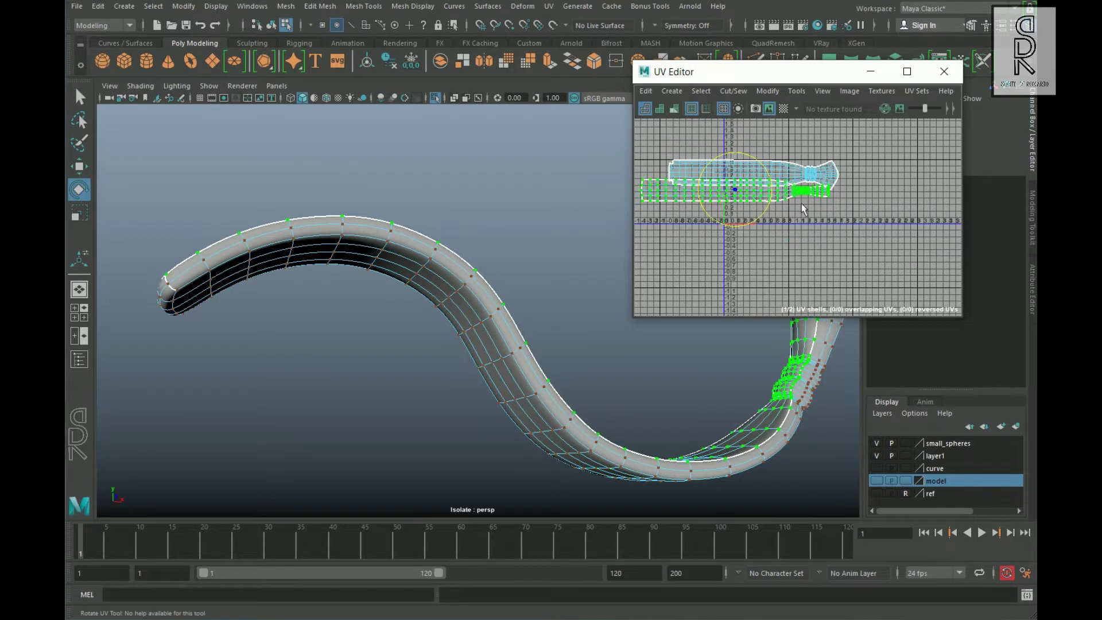
Step: Select both trigger guard shells and lay them out within the 0 to 1 UV space
right_click_drag(895, 236, 725, 170, "alt")
left_click_drag(726, 170, 887, 241)
right_click_drag(895, 159, 727, 224, "shift")
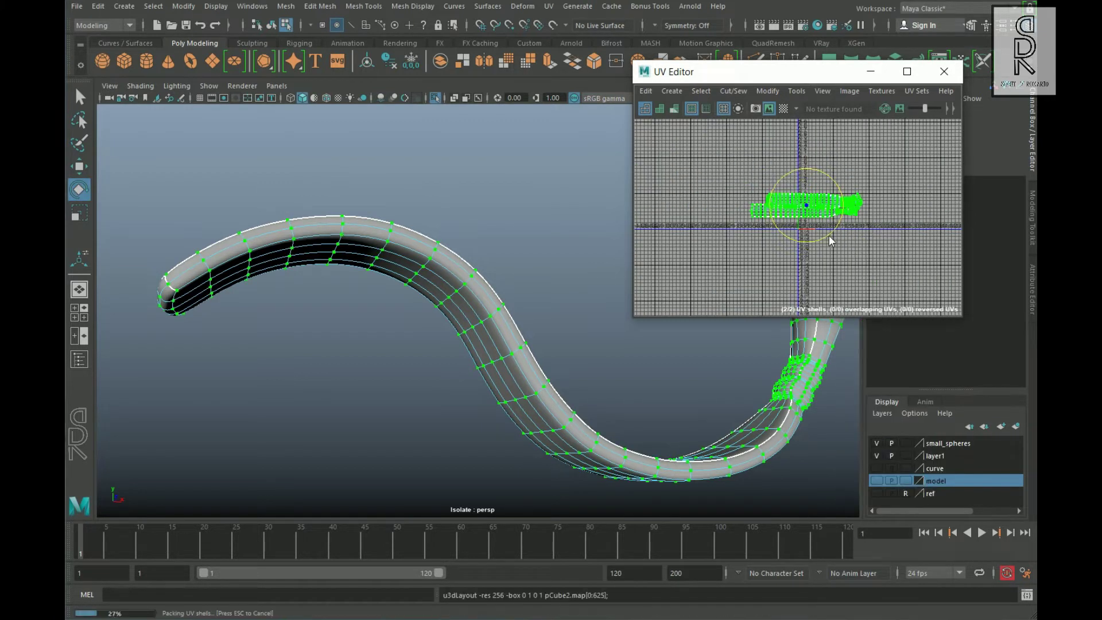
Step: Examine the trigger guard's UVs with the checker map and return to object mode
scroll(832, 238, "up", 3)
left_click(783, 109)
left_click_drag(551, 359, 388, 279, "alt")
left_click_drag(447, 186, 413, 266, "alt")
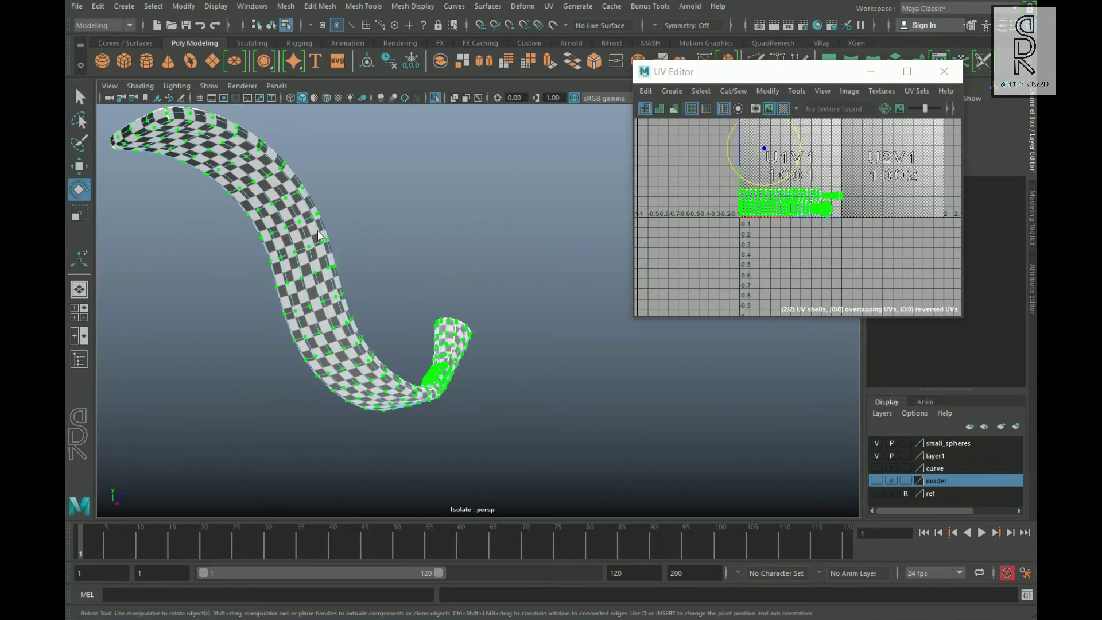
right_click_drag(319, 231, 367, 207)
Step: Select the trigger guard, add it to the hidden model layer and leave the isolated view
left_click(554, 319)
left_click_drag(554, 320, 456, 386, "alt")
left_click(455, 382)
right_click(935, 487)
left_click(955, 497)
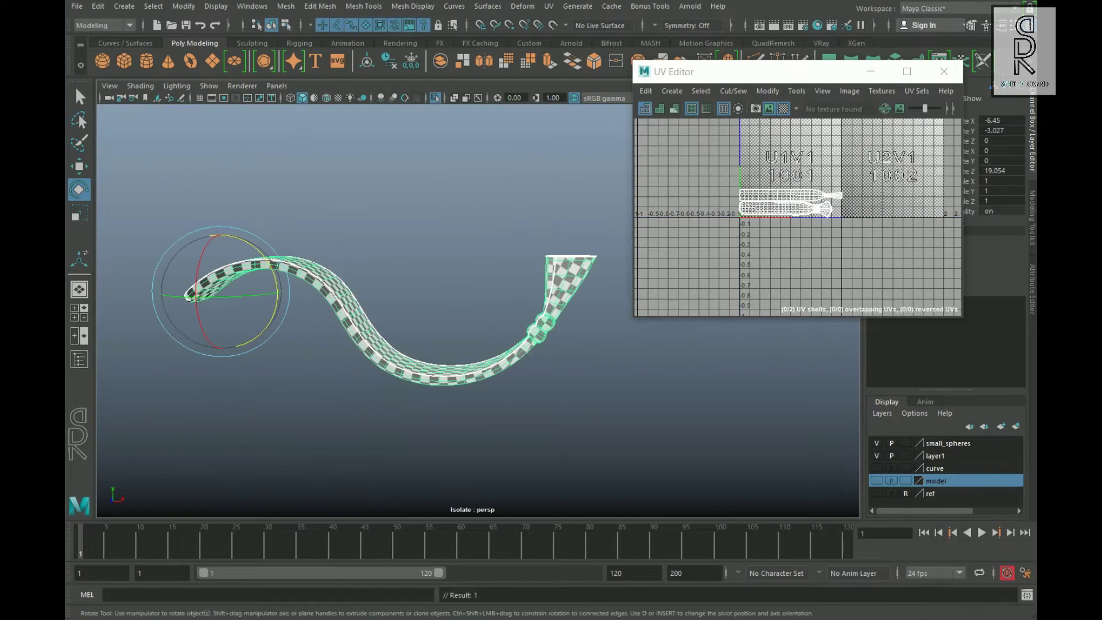
left_click(435, 97)
Step: Isolate the small curved trigger and turn the checker map off
left_click_drag(428, 289, 447, 290, "alt")
left_click(396, 253)
key("ctrl+1")
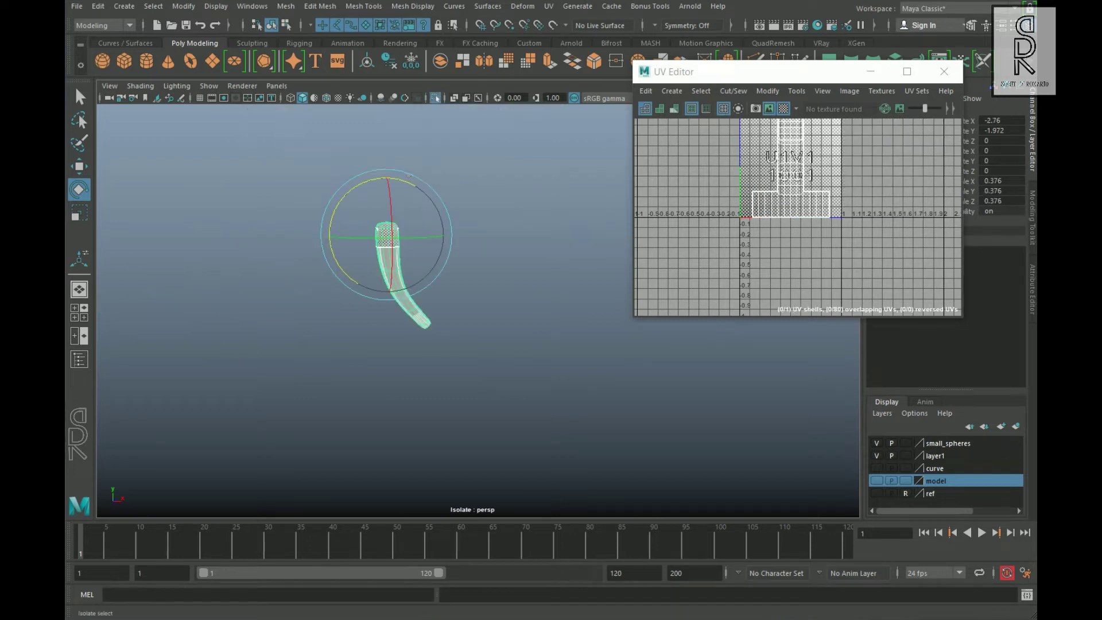
left_click_drag(307, 307, 274, 318, "alt")
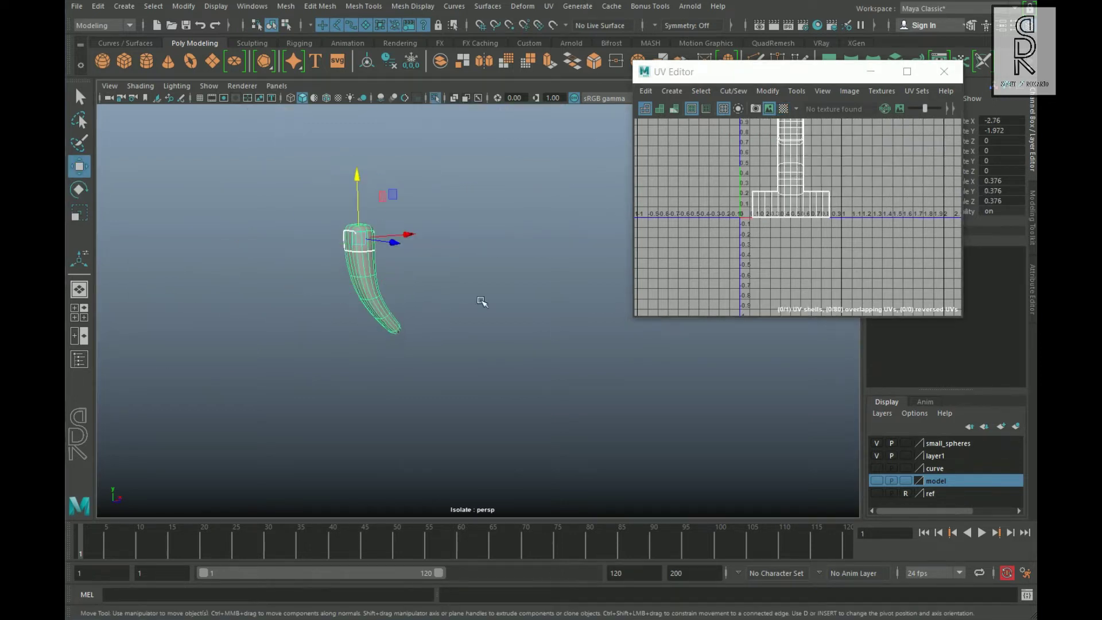
Step: Apply a planar UV mapping to the trigger and close the mapping options
left_click(549, 6)
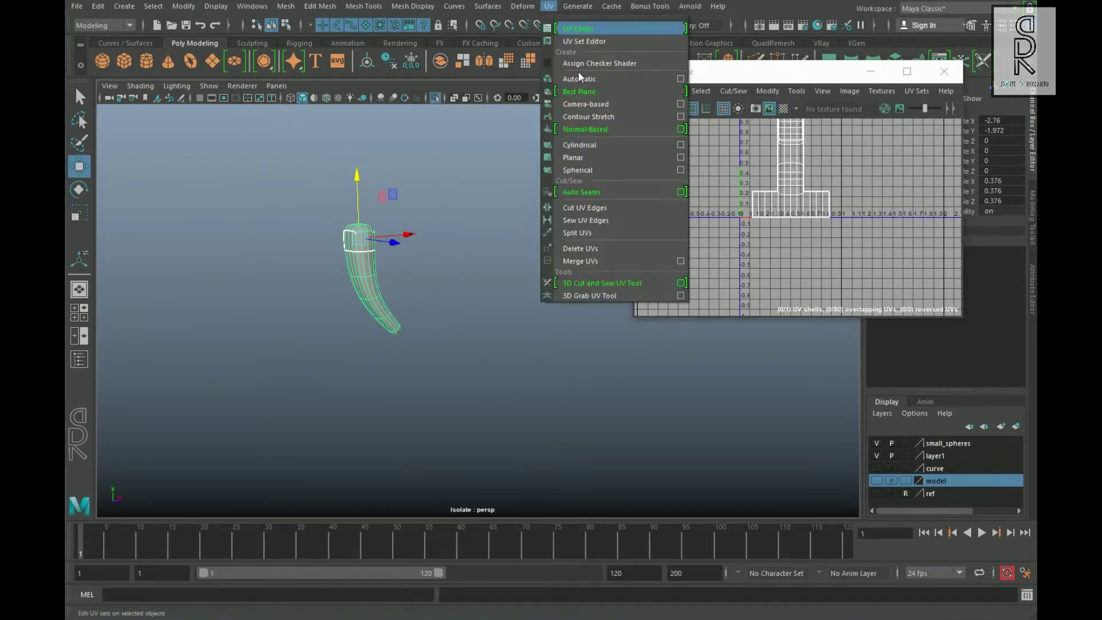
left_click(682, 157)
left_click(855, 109)
Step: Select the lengthwise edges along both sides of the trigger and cut the UVs along them
right_click_drag(465, 343, 589, 437, "alt")
right_click_drag(466, 235, 479, 167)
left_click_drag(440, 204, 307, 335, "alt")
right_click_drag(307, 335, 439, 381, "alt")
left_click_drag(440, 380, 488, 183, "alt")
double_click(442, 212)
right_click_drag(488, 184, 528, 195, "alt")
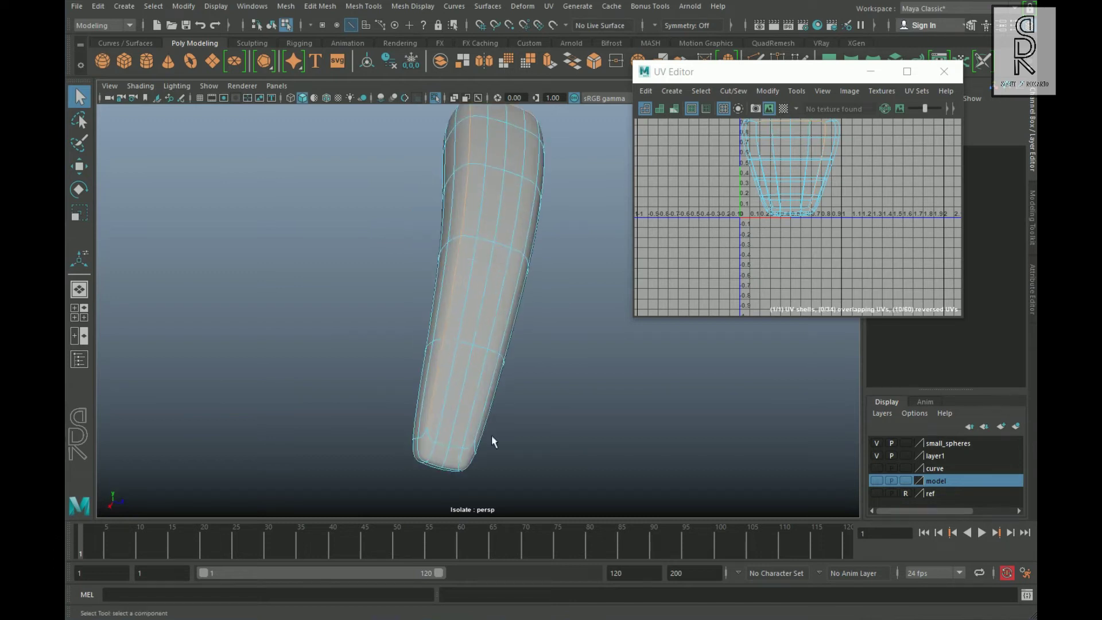
left_click(522, 203, "shift")
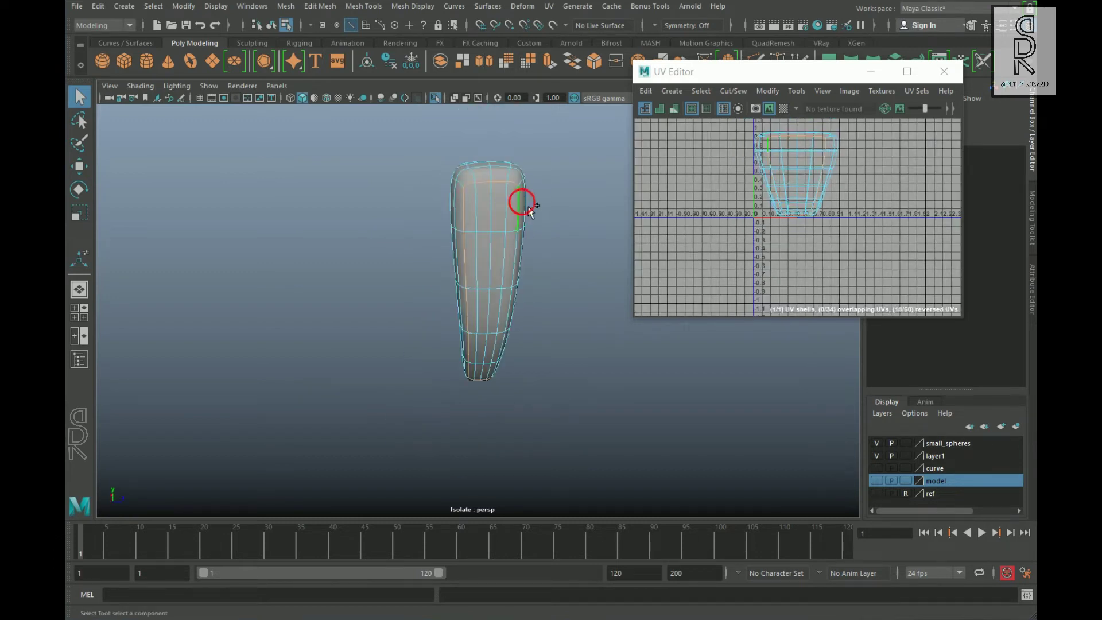
right_click_drag(845, 179, 798, 197, "shift")
Step: Select the edges across the trigger's upper end and cut the UVs along them
left_click_drag(483, 258, 534, 303, "alt")
left_click(498, 174)
left_click_drag(498, 175, 425, 177, "alt")
left_click_drag(515, 260, 472, 410, "alt")
right_click_drag(794, 215, 705, 269, "shift")
right_click_drag(705, 268, 705, 268, "shift")
Step: Unfold the trigger's shells and move the wider one aside from the narrow strip
right_click_drag(791, 182, 829, 190)
scroll(830, 247, "down", 4)
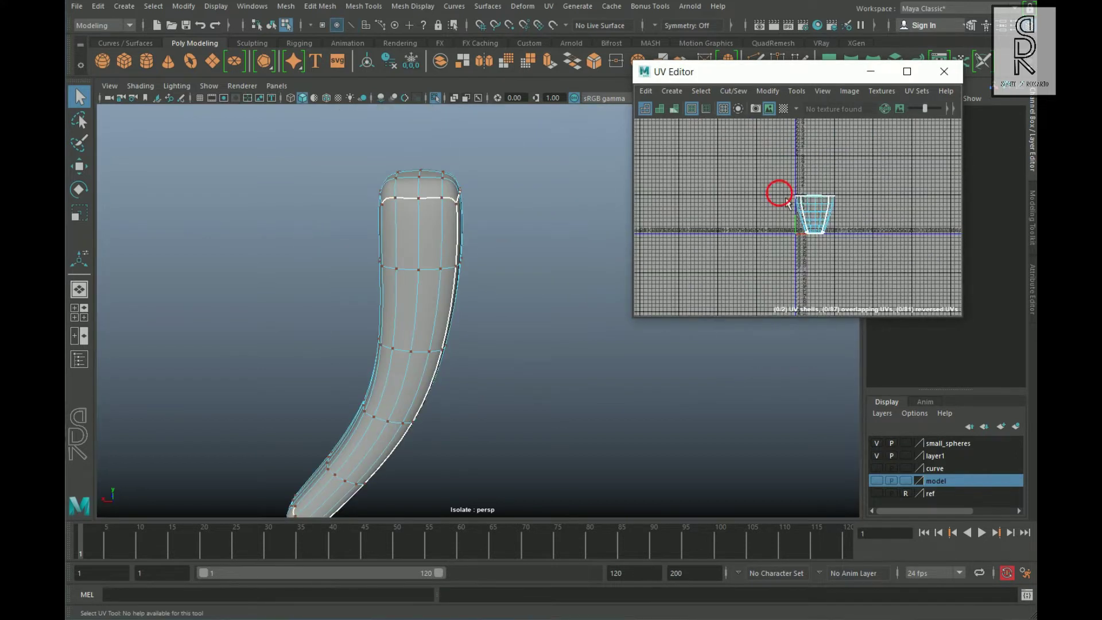
left_click_drag(781, 191, 850, 247)
right_click_drag(879, 171, 763, 170, "shift")
double_click(846, 231)
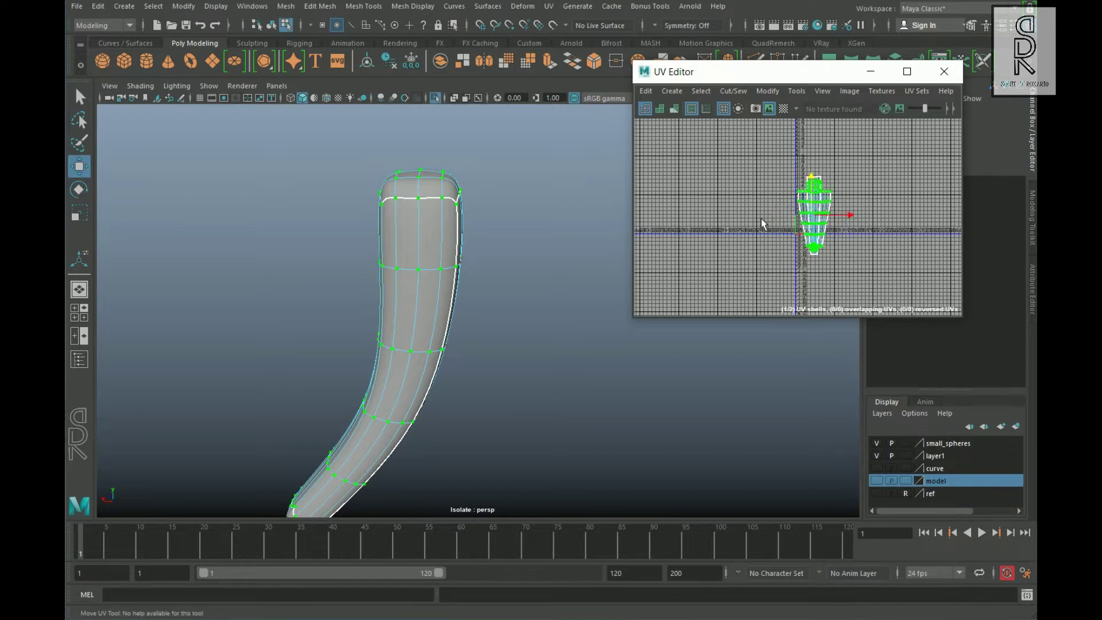
left_click_drag(520, 290, 458, 327, "alt")
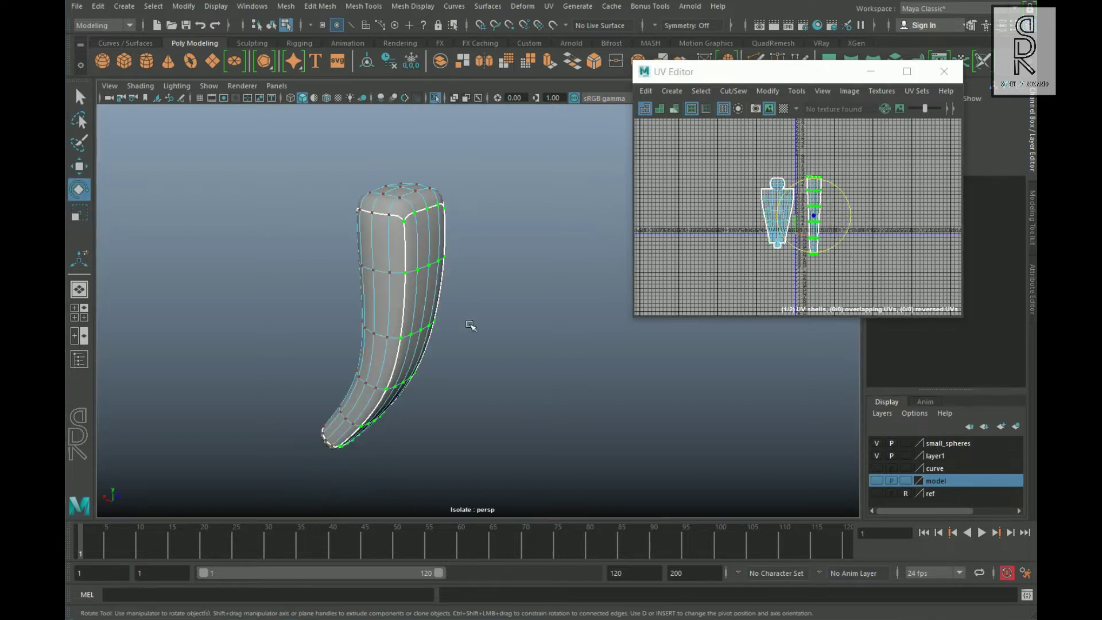
Step: Select both trigger shells and lay them out within the 0 to 1 UV space
scroll(441, 286, "up", 5)
left_click(876, 251)
left_click_drag(712, 141, 911, 308)
right_click_drag(880, 232, 870, 280, "shift")
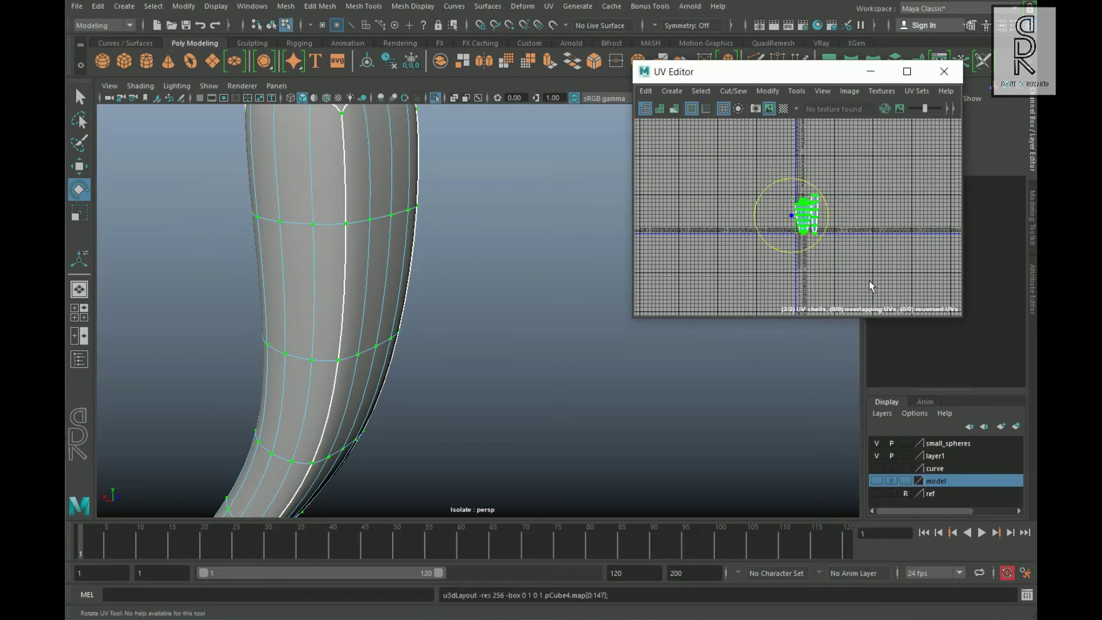
left_click(869, 281)
scroll(784, 221, "up", 6)
Step: Select the shared long border edges of the two trigger shells and join the shells along them
right_click_drag(887, 143, 888, 119)
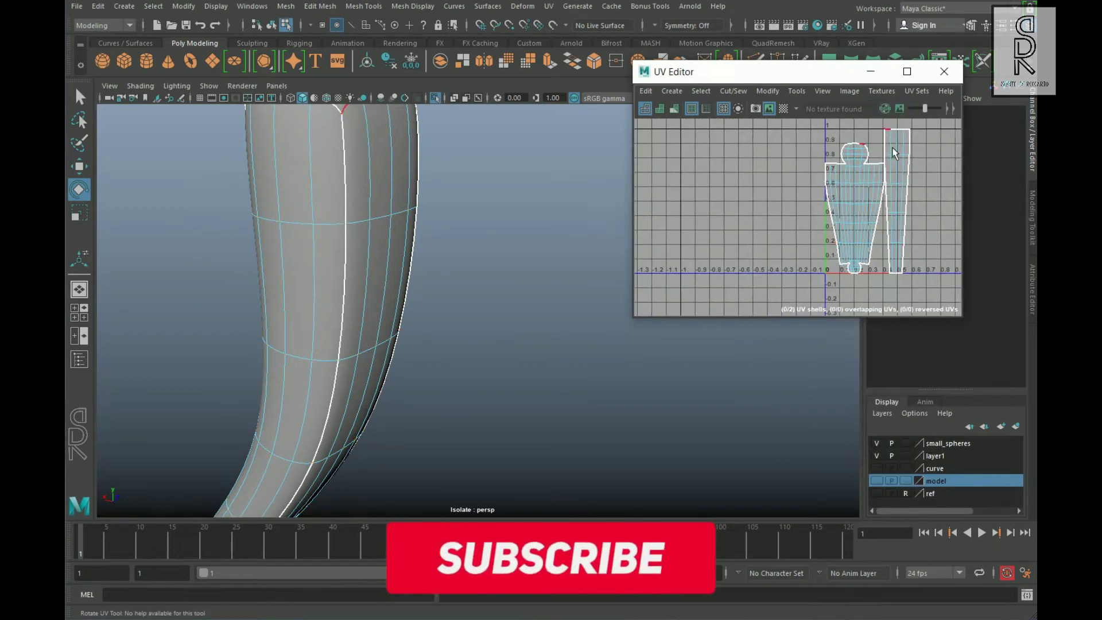
left_click(886, 147)
double_click(888, 257, "shift")
right_click_drag(837, 217, 881, 224, "shift")
middle_click_drag(882, 223, 810, 210, "alt")
Step: Select the joined trigger shell and unfold it, checking it with the checker map
right_click_drag(813, 182, 722, 174)
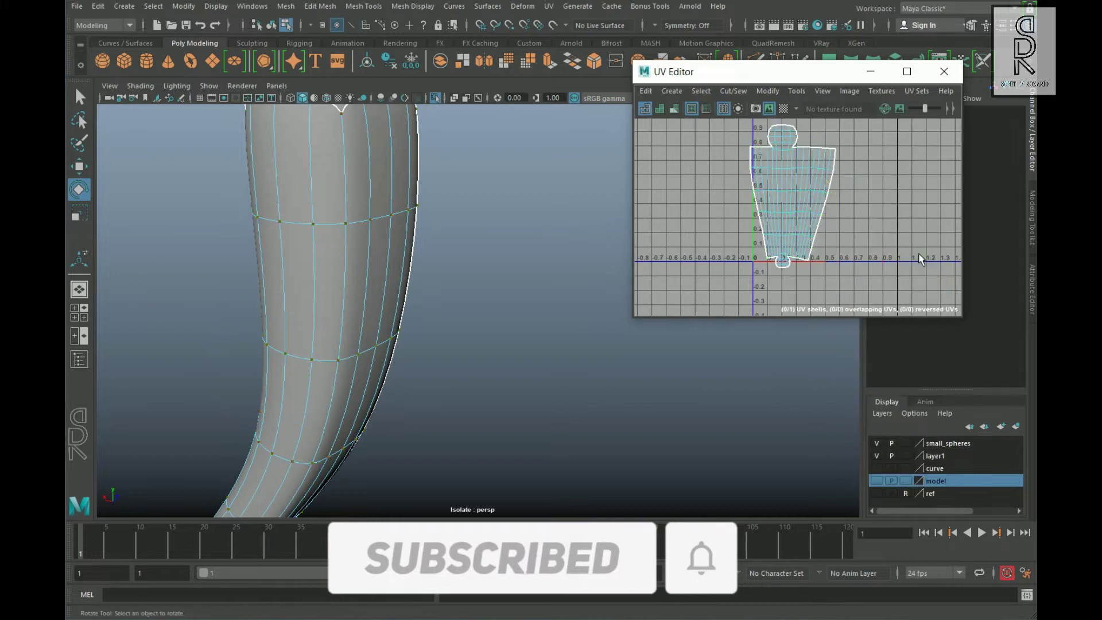
scroll(913, 251, "down", 1)
double_click(843, 192)
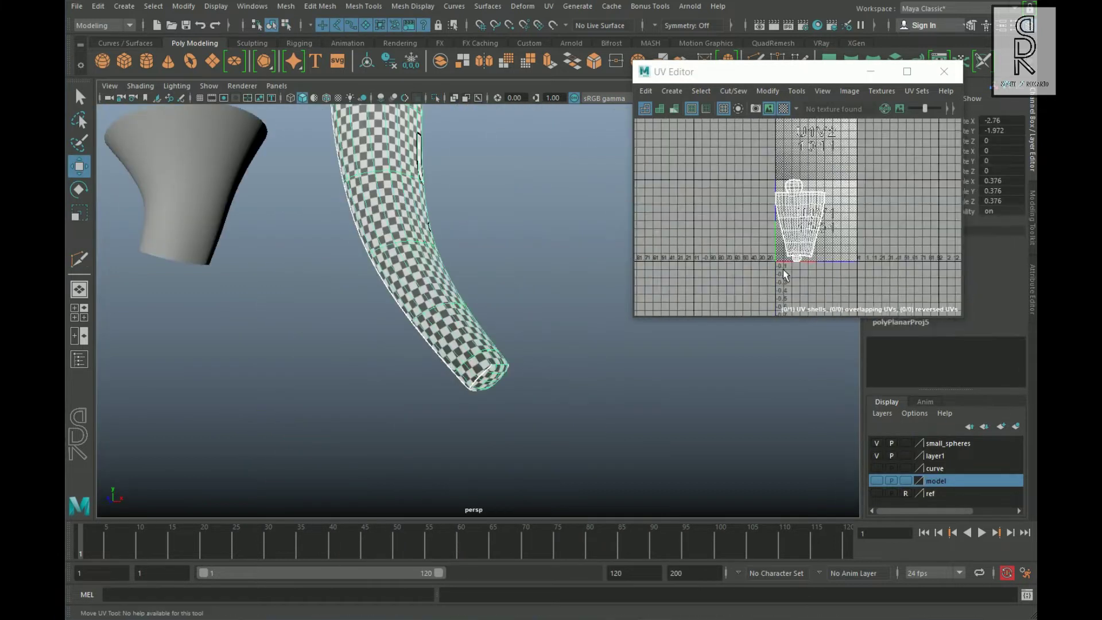
scroll(783, 269, "down", 1)
right_click_drag(783, 270, 826, 270)
double_click(798, 214)
right_click_drag(886, 206, 818, 205, "shift")
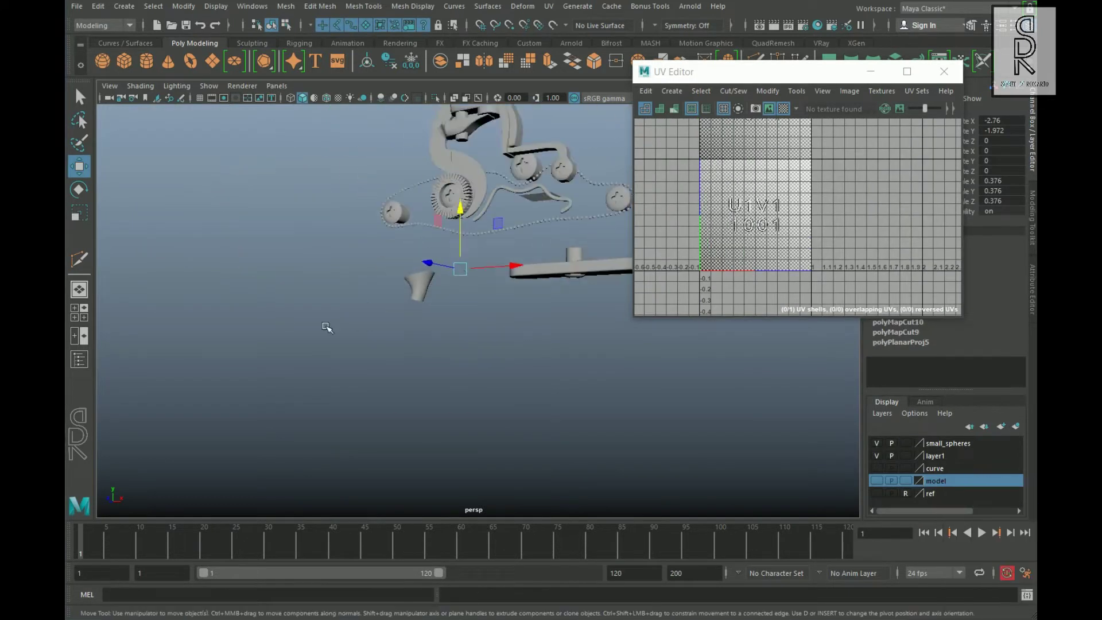
Step: Select the small flared sleeve and planar-project its UVs from the X axis, fitted to the bounding box
left_click_drag(326, 327, 371, 322, "alt")
scroll(371, 322, "up", 4)
left_click(355, 279)
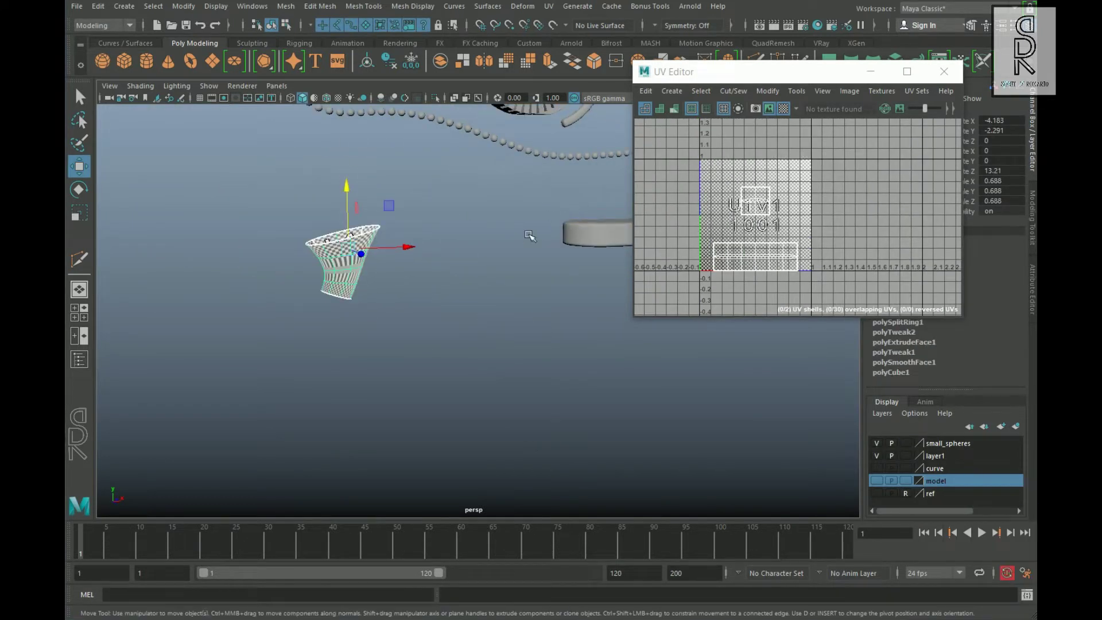
scroll(528, 235, "up", 4)
left_click(549, 6)
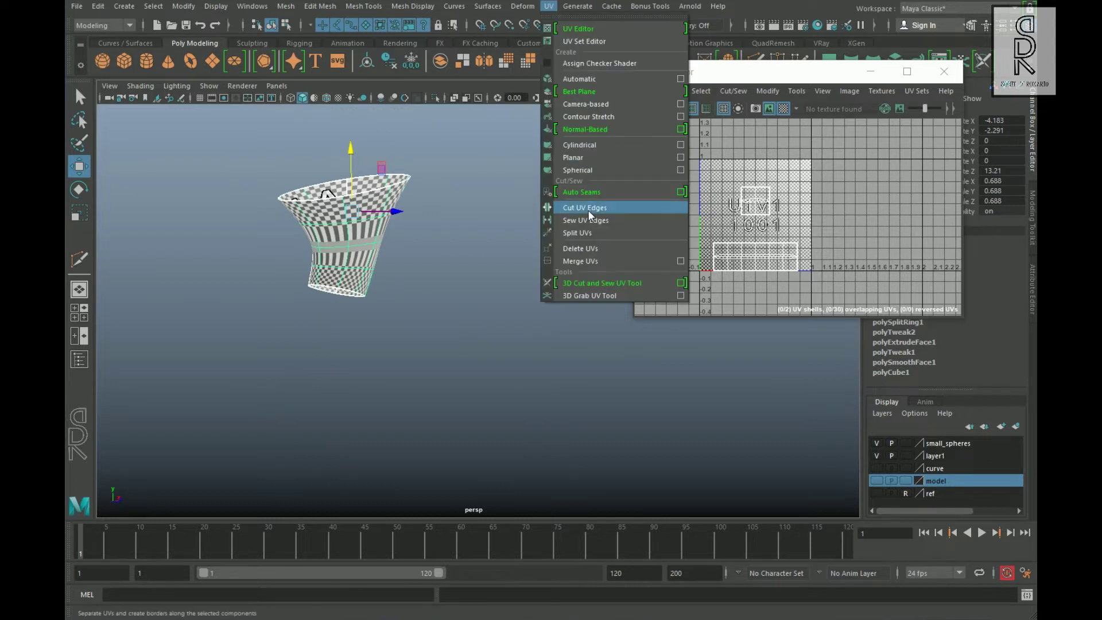
left_click(682, 158)
left_click_drag(662, 113, 229, 95)
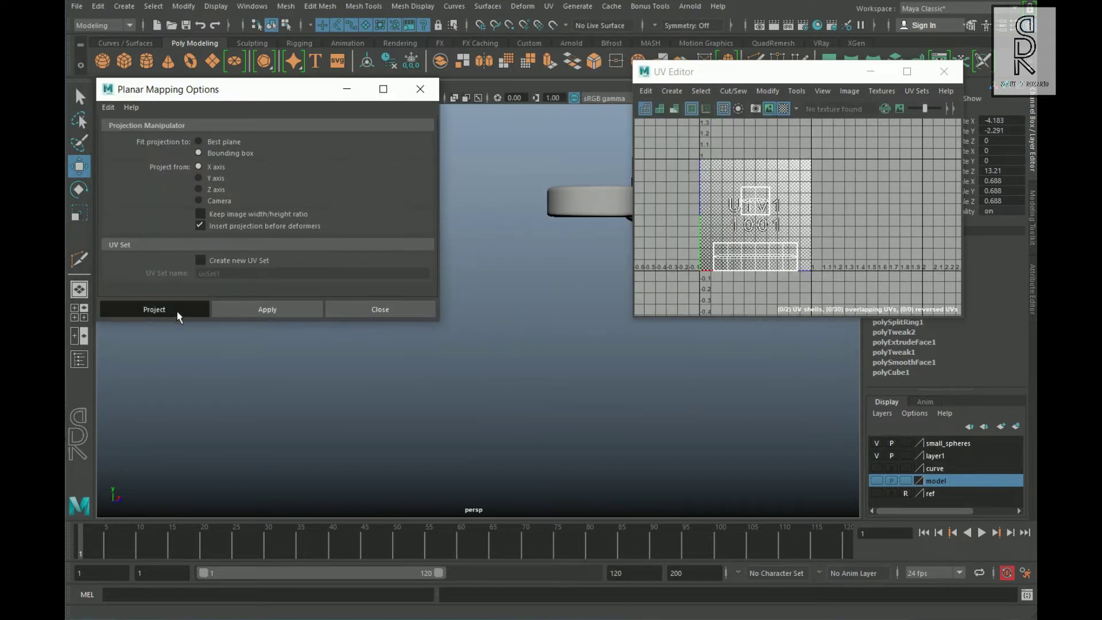
left_click(154, 310)
Step: Cut the flared sleeve's UVs along one lengthwise edge line
right_click_drag(769, 199, 770, 164)
left_click_drag(396, 261, 511, 257, "alt")
left_click(511, 256)
double_click(494, 248)
right_click_drag(834, 199, 777, 216, "shift")
Step: Unfold the sleeve's UV shell and lay it out within the 0 to 1 space
right_click_drag(765, 204, 891, 267)
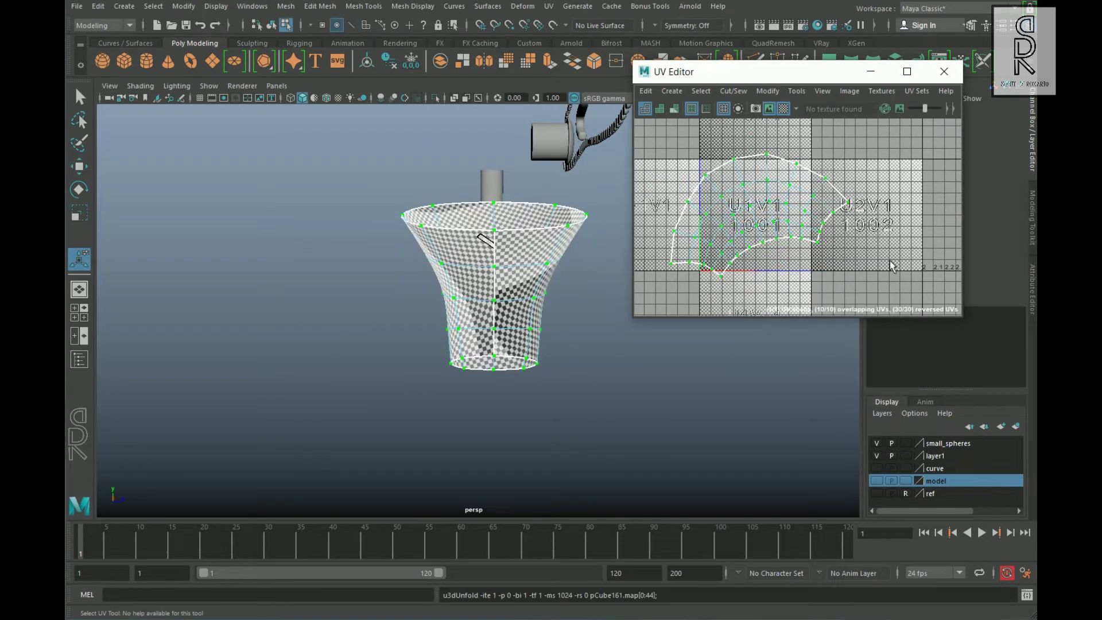
right_click_drag(873, 167, 763, 191, "shift")
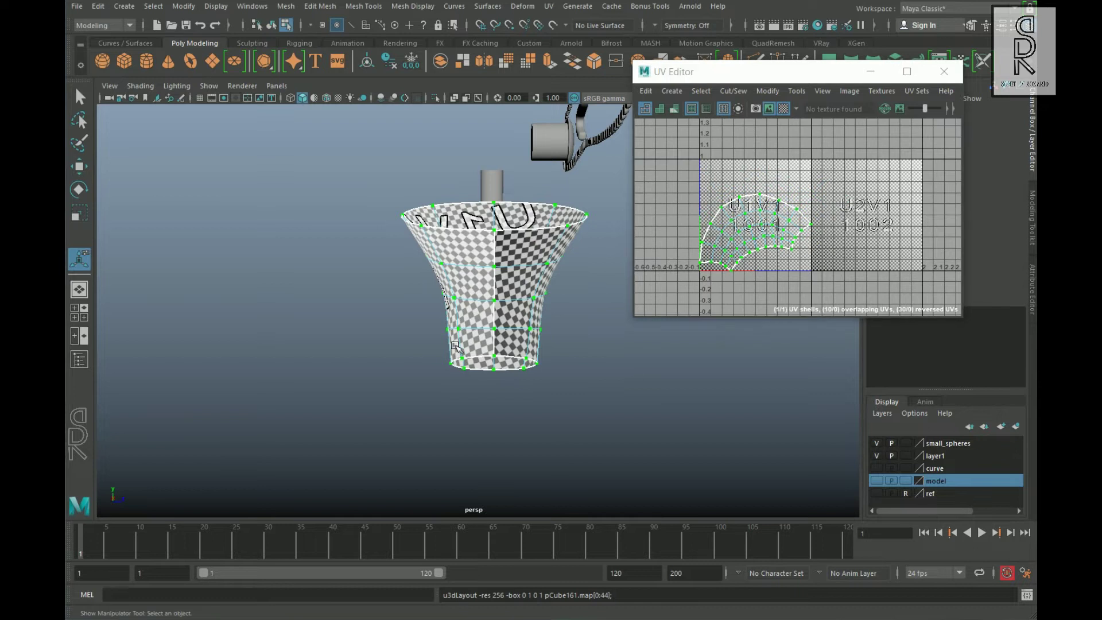
left_click_drag(633, 371, 299, 334, "alt")
middle_click_drag(299, 334, 500, 362, "alt")
right_click_drag(500, 362, 620, 386, "alt")
middle_click_drag(449, 328, 368, 316, "alt")
Step: Add the finished flared sleeve to the model layer
right_click_drag(367, 263, 431, 246)
right_click_drag(522, 305, 453, 322, "alt")
middle_click_drag(453, 321, 402, 326, "alt")
right_click(935, 481)
left_click(966, 506)
Step: Isolate the long rounded plate below the lock mechanism and planar-project its UVs from the Y axis
right_click_drag(367, 379, 218, 379, "alt")
left_click_drag(402, 356, 271, 214, "alt")
left_click(470, 275)
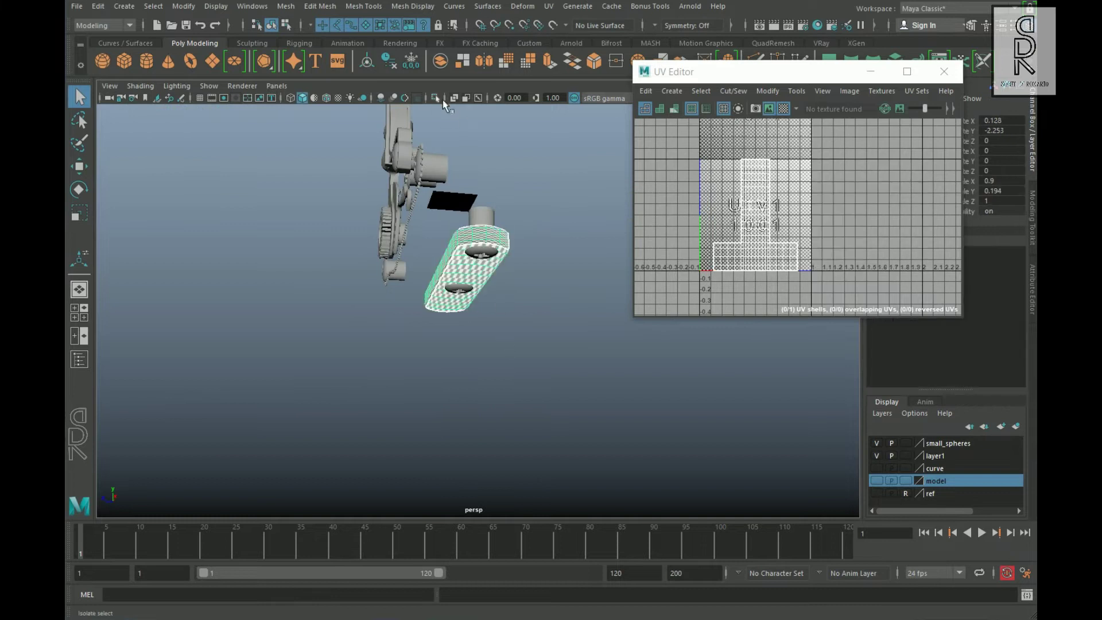
left_click(550, 7)
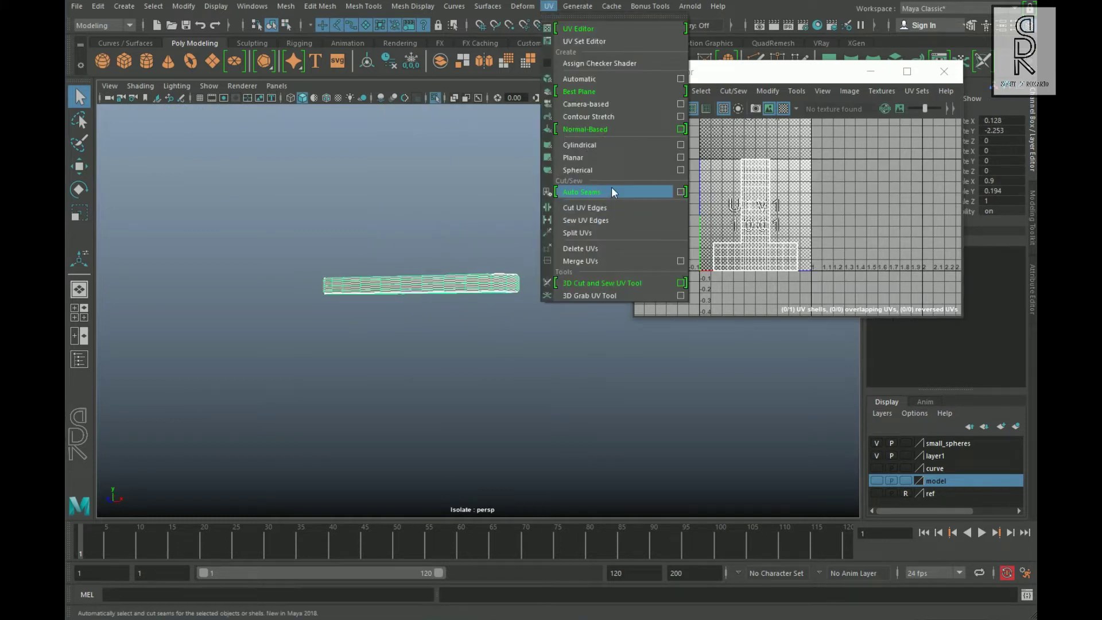
left_click(681, 158)
left_click(269, 304)
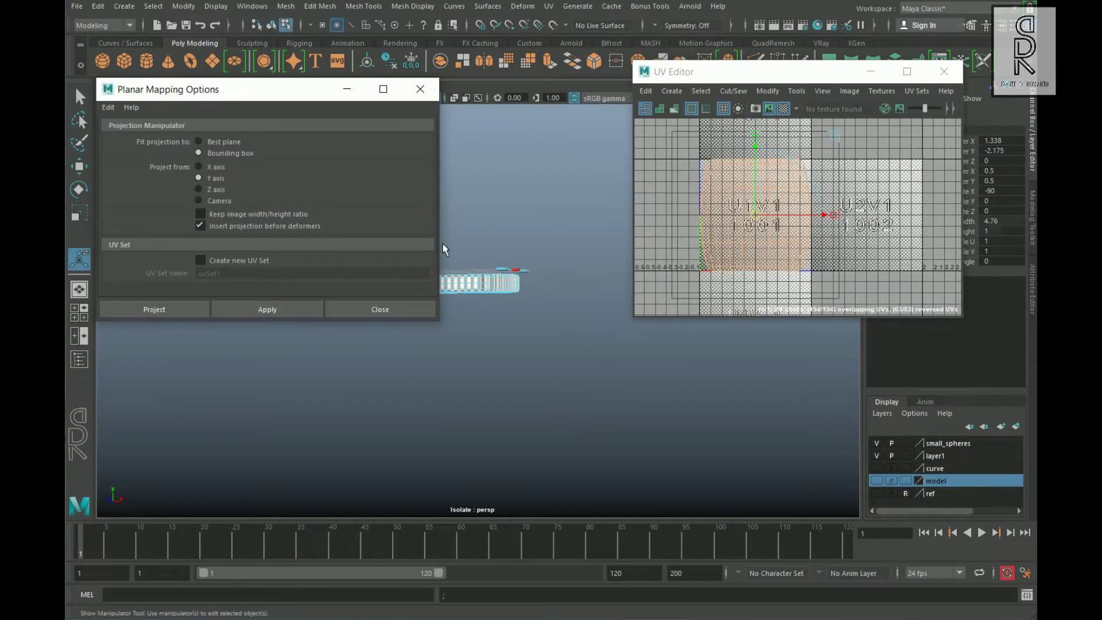
Step: Turn off the checker map and cut the plate's UVs along its border loops and one vertical end edge
scroll(420, 370, "up", 3)
middle_click_drag(421, 371, 500, 451, "alt")
scroll(499, 451, "up", 2)
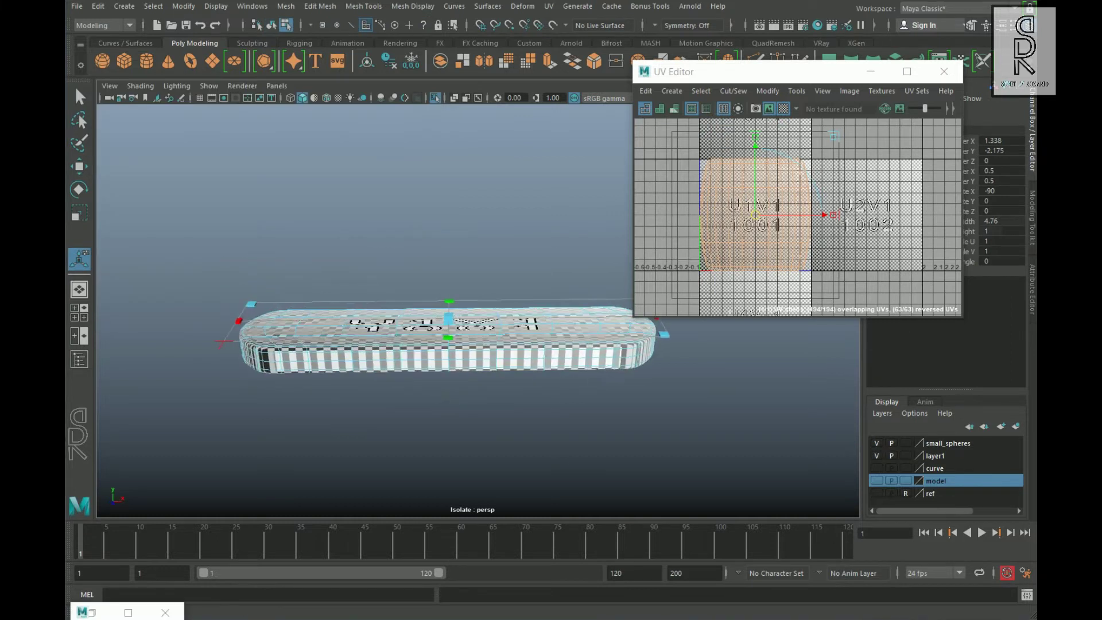
left_click(784, 109)
left_click_drag(463, 361, 477, 377, "alt")
scroll(477, 376, "up", 3)
right_click_drag(502, 224, 502, 192)
left_click_drag(470, 257, 444, 367, "alt")
left_click_drag(544, 376, 420, 364, "alt")
left_click(404, 219, "shift")
left_click_drag(510, 287, 534, 372, "alt")
scroll(534, 372, "up", 3)
left_click(450, 404, "shift")
left_click_drag(450, 403, 580, 379, "alt")
right_click_drag(797, 204, 783, 254, "shift")
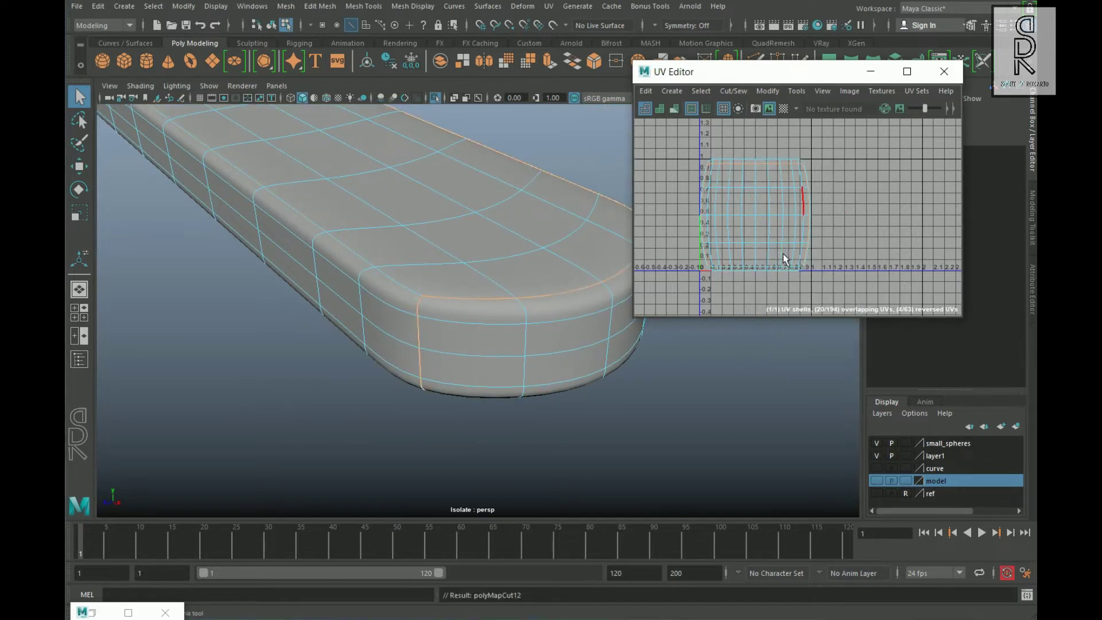
Step: Unfold the plate's cut UV shell and check the result against the mesh
scroll(799, 232, "down", 4)
left_click_drag(725, 174, 833, 269)
right_click_drag(855, 187, 716, 187, "shift")
scroll(877, 294, "down", 1)
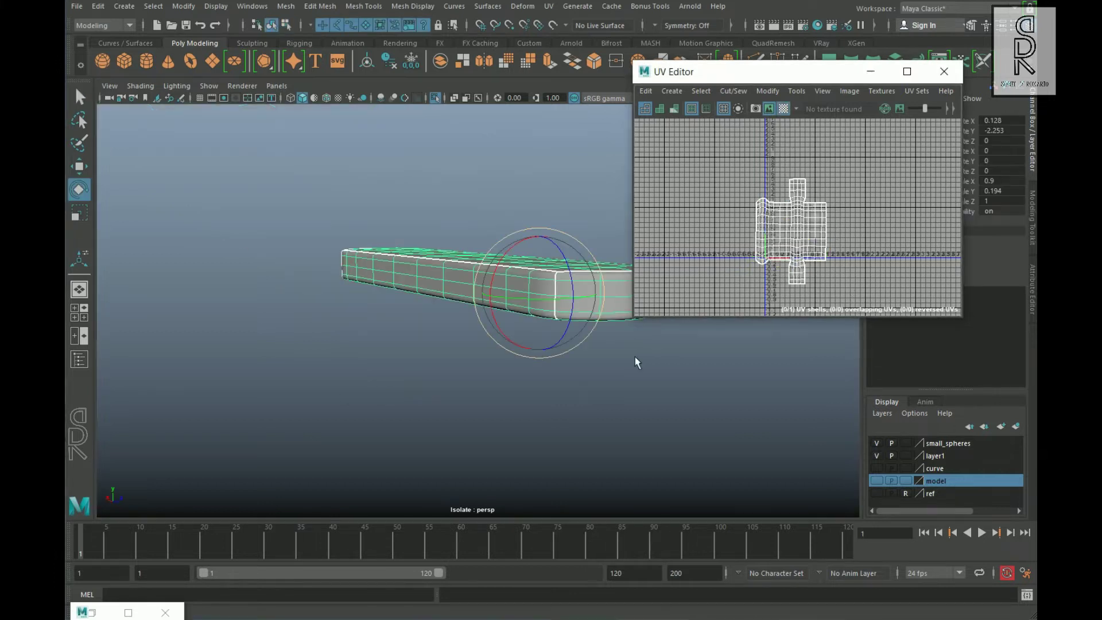
left_click_drag(635, 362, 517, 370, "alt")
key("1")
key("F12")
left_click(783, 109)
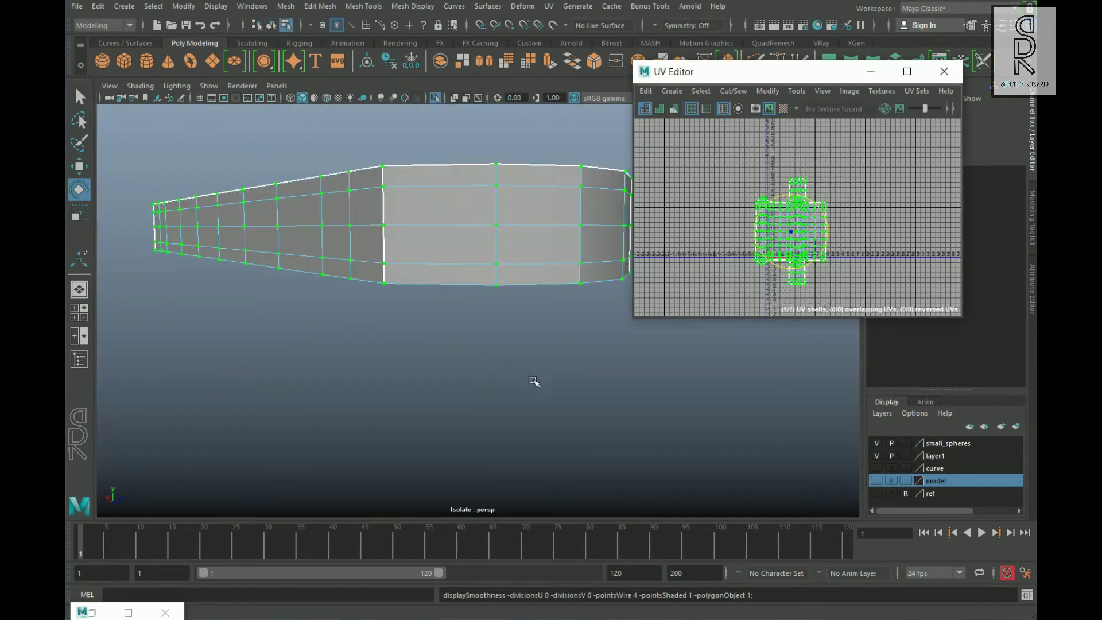
left_click_drag(501, 373, 459, 368, "alt")
middle_click_drag(460, 368, 453, 331, "alt")
Step: Select the faces around the plate's side and planar-project their UVs from the Z axis
right_click_drag(480, 261, 485, 318)
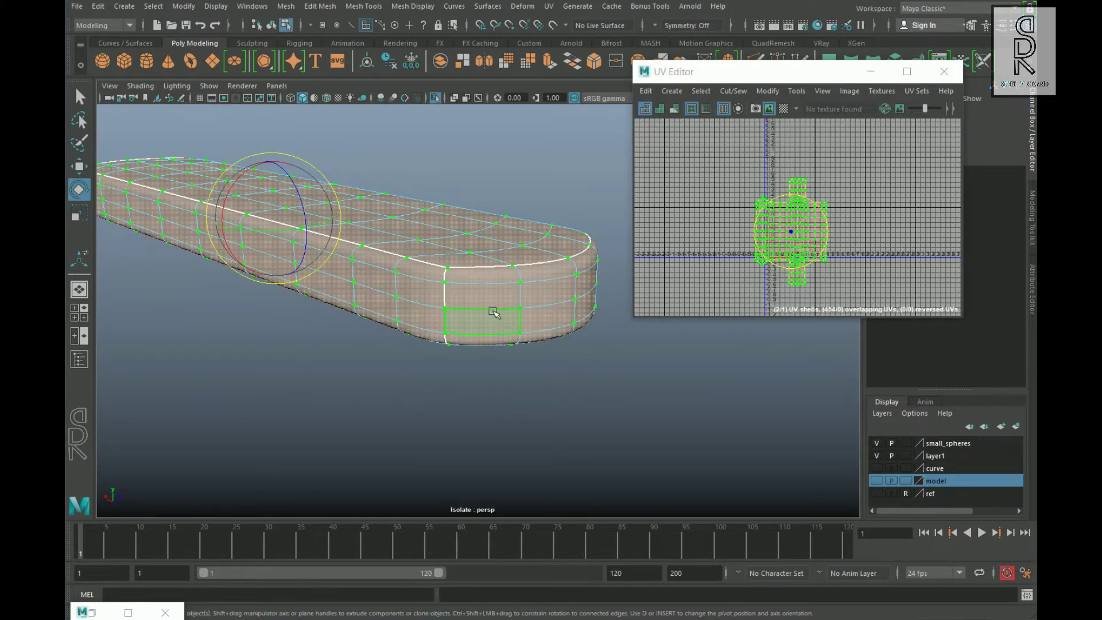
left_click(503, 282)
key("q")
double_click(426, 278, "shift")
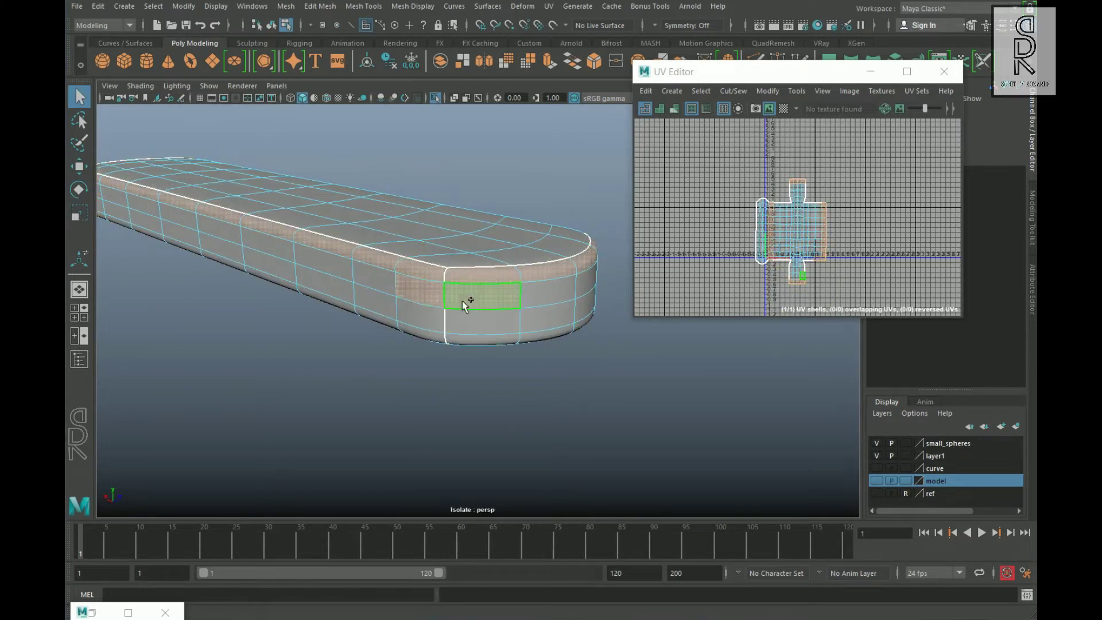
left_click_drag(584, 354, 522, 384, "alt")
left_click(92, 612)
left_click(225, 194)
left_click_drag(252, 93, 599, 100)
left_click_drag(304, 352, 505, 362, "alt")
key("w")
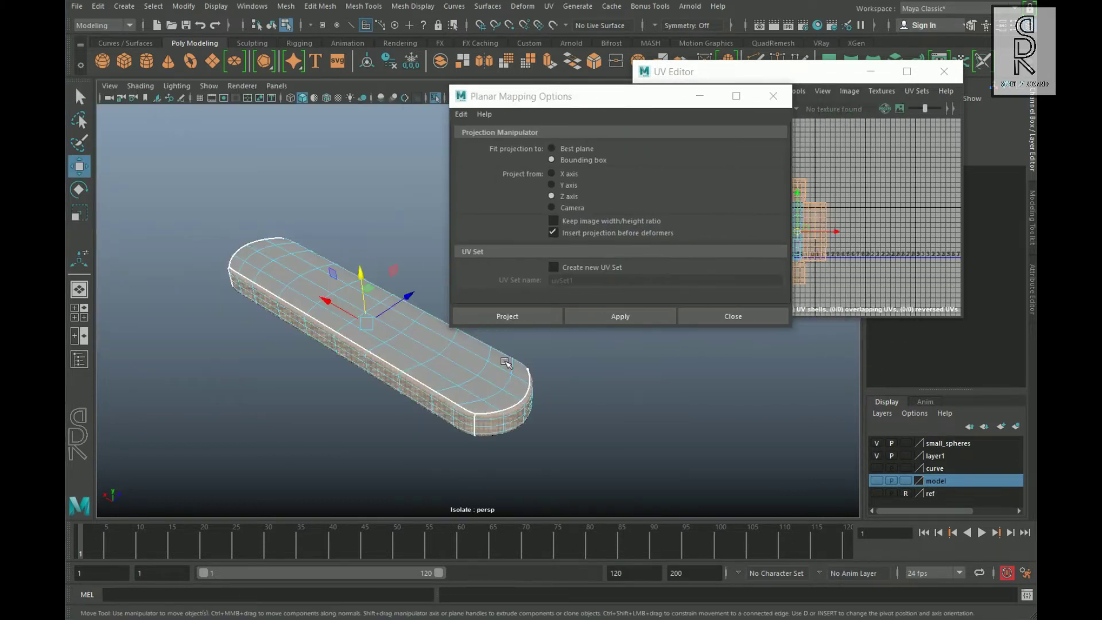
left_click(632, 322)
Step: Move the side band's UV shell clear of the plate's top and bottom shells
left_click(700, 96)
left_click_drag(367, 317, 424, 347, "alt")
right_click_drag(784, 234, 796, 249)
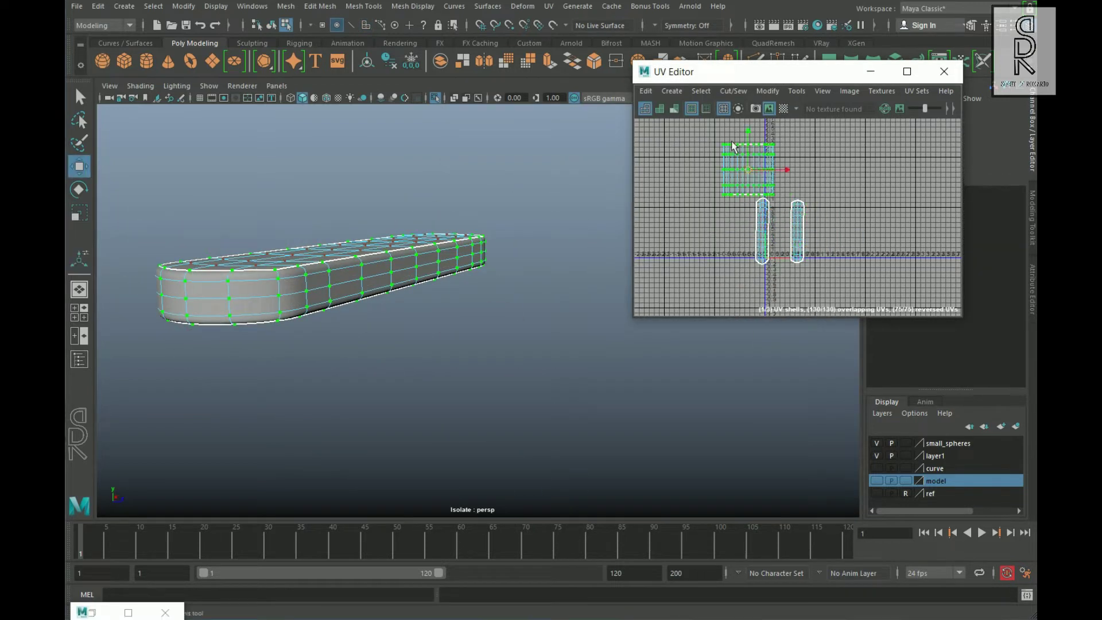
double_click(776, 211)
right_click_drag(884, 194, 795, 213, "shift")
middle_click_drag(848, 281, 857, 314, "alt")
right_click_drag(747, 172, 757, 141)
Step: End the isolation and show the model layer to examine how the plate sits under the gun, hiding the layer again
left_click_drag(350, 340, 494, 347, "alt")
scroll(480, 195, "down", 3)
key("ctrl+1")
left_click_drag(480, 195, 540, 198, "alt")
left_click(879, 481)
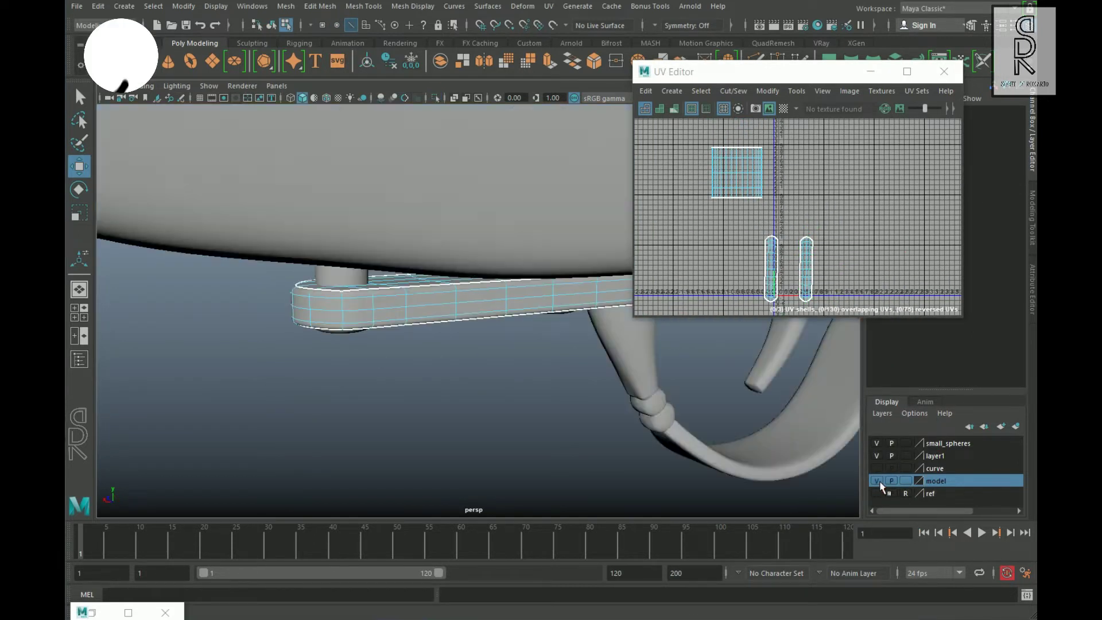
left_click_drag(543, 342, 405, 322, "alt")
left_click_drag(467, 356, 500, 322, "alt")
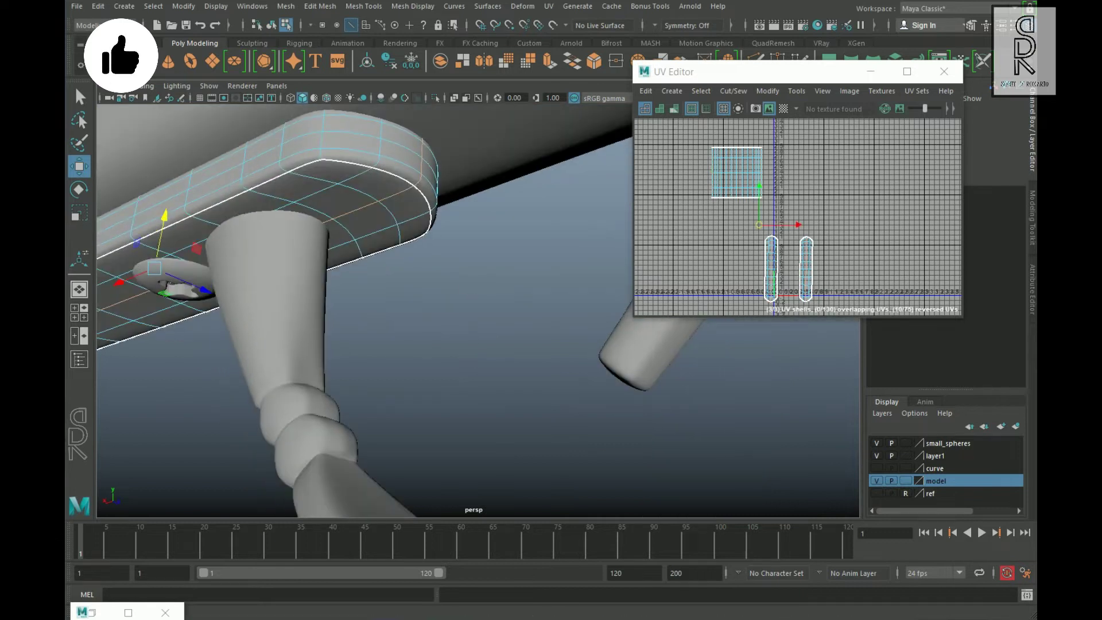
left_click(880, 482)
Step: Cut the plate's side band along one vertical edge, then unfold the plate's shells into the UV space
right_click_drag(763, 173, 826, 118, "shift")
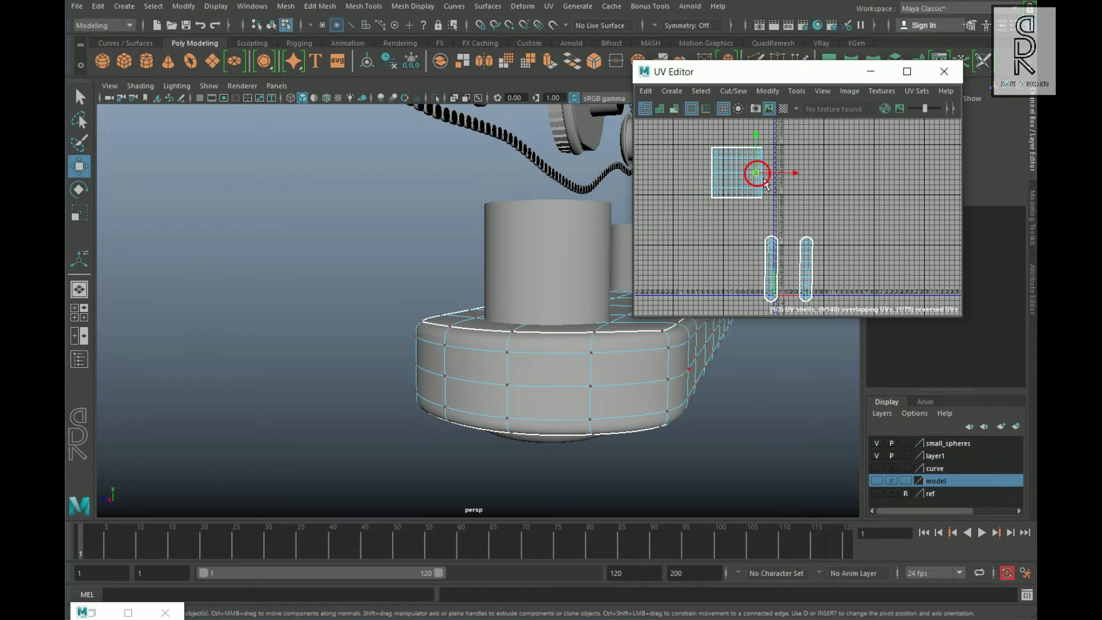
right_click_drag(763, 157, 839, 156, "shift")
scroll(862, 233, "down", 2)
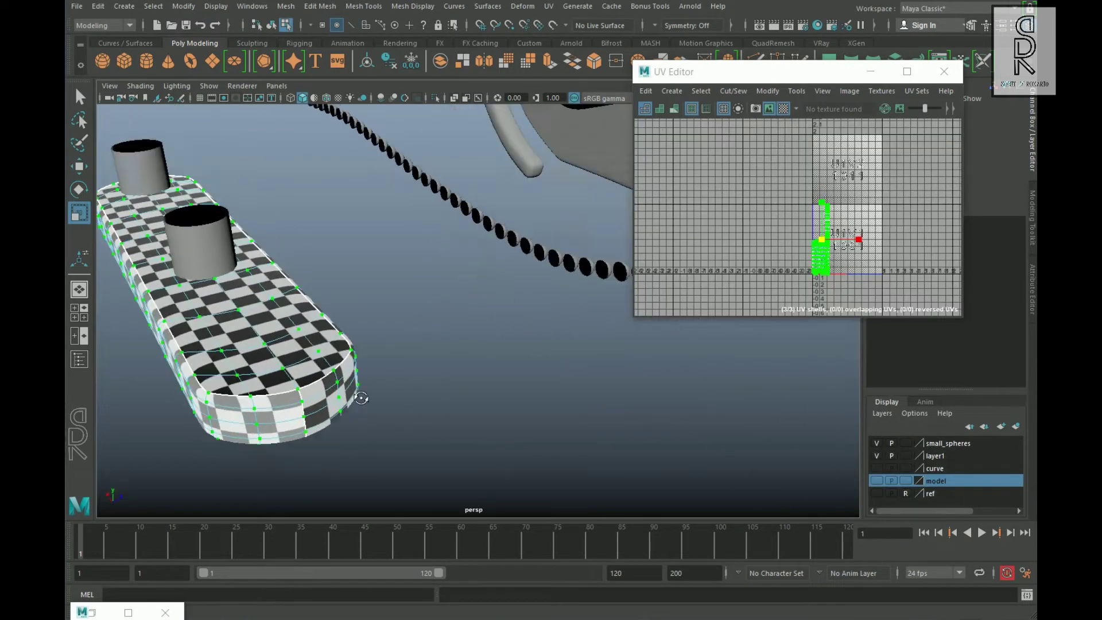
Step: Inspect the checker pattern around the plate and add the plate to the model layer
left_click_drag(361, 398, 539, 402, "alt")
right_click_drag(540, 402, 370, 479, "alt")
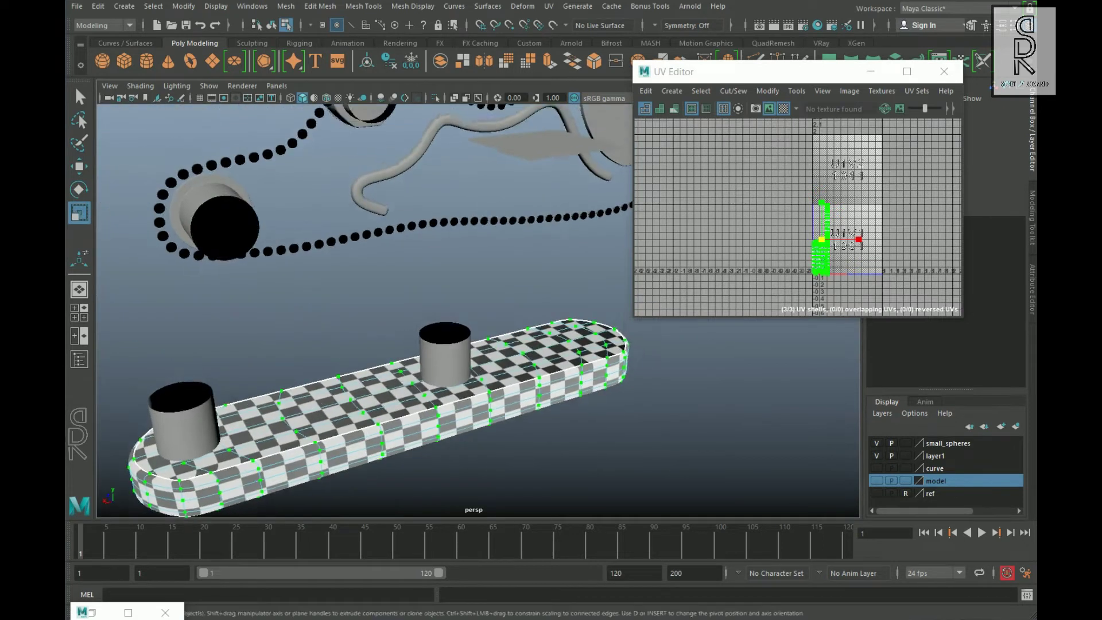
middle_click_drag(370, 479, 409, 417, "alt")
right_click_drag(357, 384, 401, 339)
left_click(959, 510)
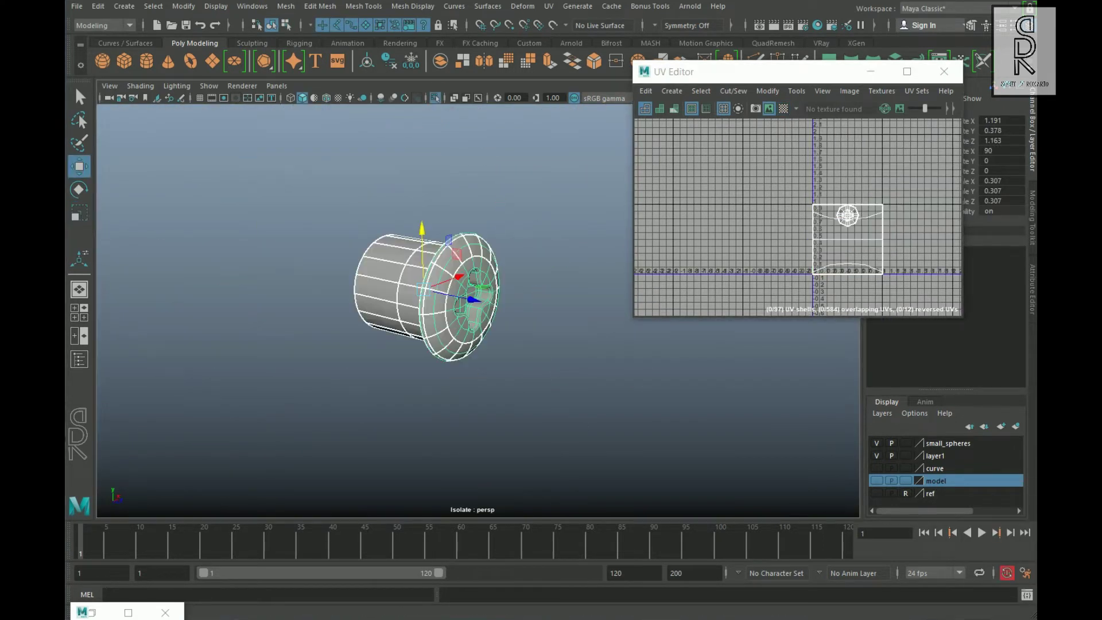
Step: Planar-project the isolated cross-head screw's UVs from the Z axis and cut them along the edge loop where head meets shank
left_click(635, 316)
left_click(700, 96)
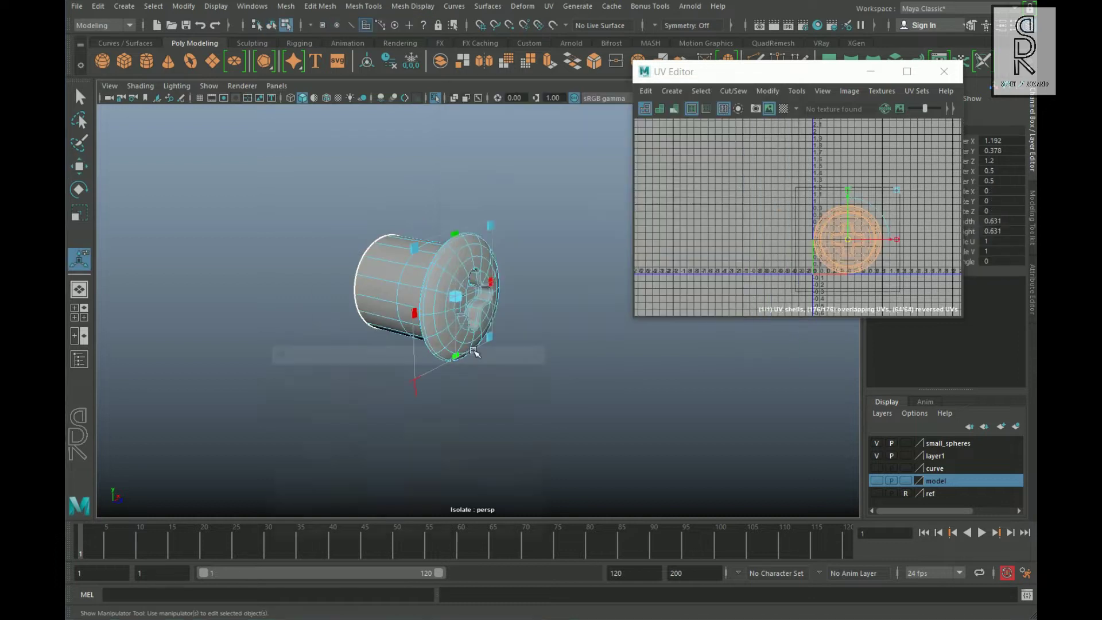
left_click_drag(475, 352, 528, 295, "alt")
scroll(529, 296, "up", 5)
right_click_drag(528, 291, 528, 328)
right_click_drag(532, 240, 531, 214)
double_click(538, 262)
right_click_drag(836, 191, 789, 209, "shift")
Step: Move the screw head's UV shell away from the shank shell and unfold it
scroll(499, 352, "down", 5)
right_click_drag(815, 248, 834, 248)
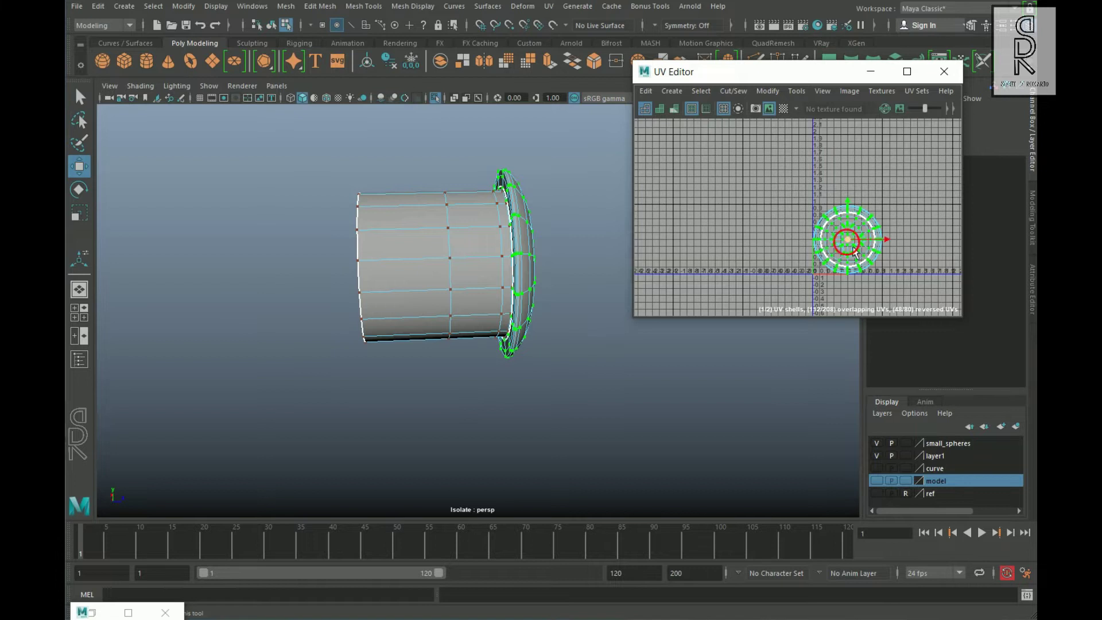
middle_click_drag(665, 190, 789, 219, "alt")
left_click_drag(531, 290, 477, 290, "alt")
right_click_drag(872, 193, 792, 235, "shift")
middle_click_drag(859, 268, 788, 248, "alt")
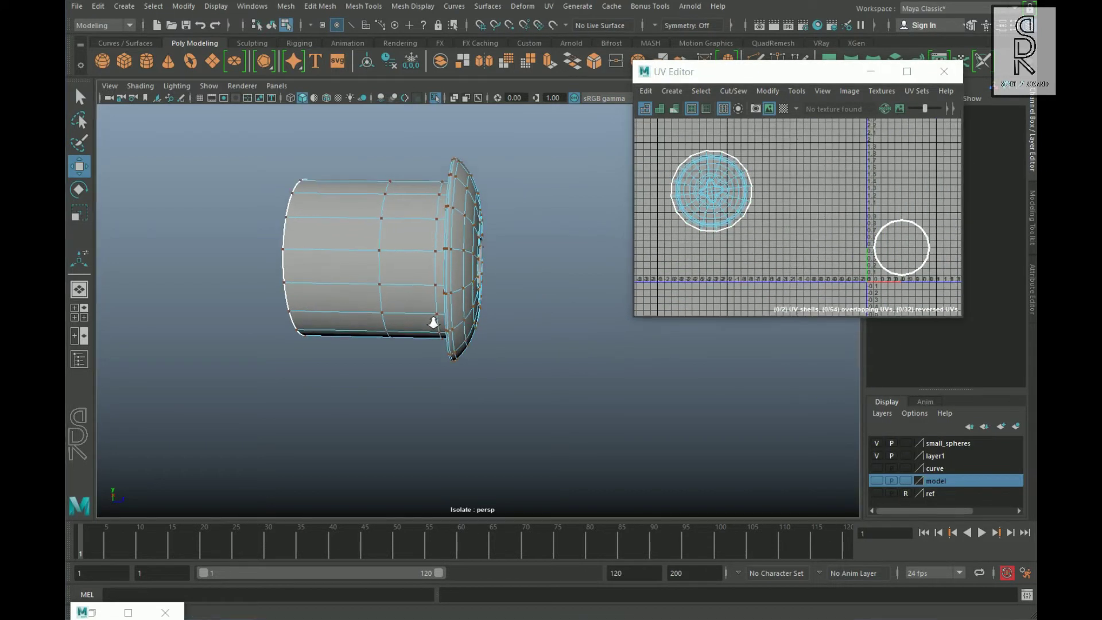
Step: Cut the screw's shank along one lengthwise edge and unfold its shell
middle_click_drag(427, 320, 468, 300, "alt")
left_click_drag(468, 300, 488, 215, "alt")
right_click_drag(488, 215, 493, 187)
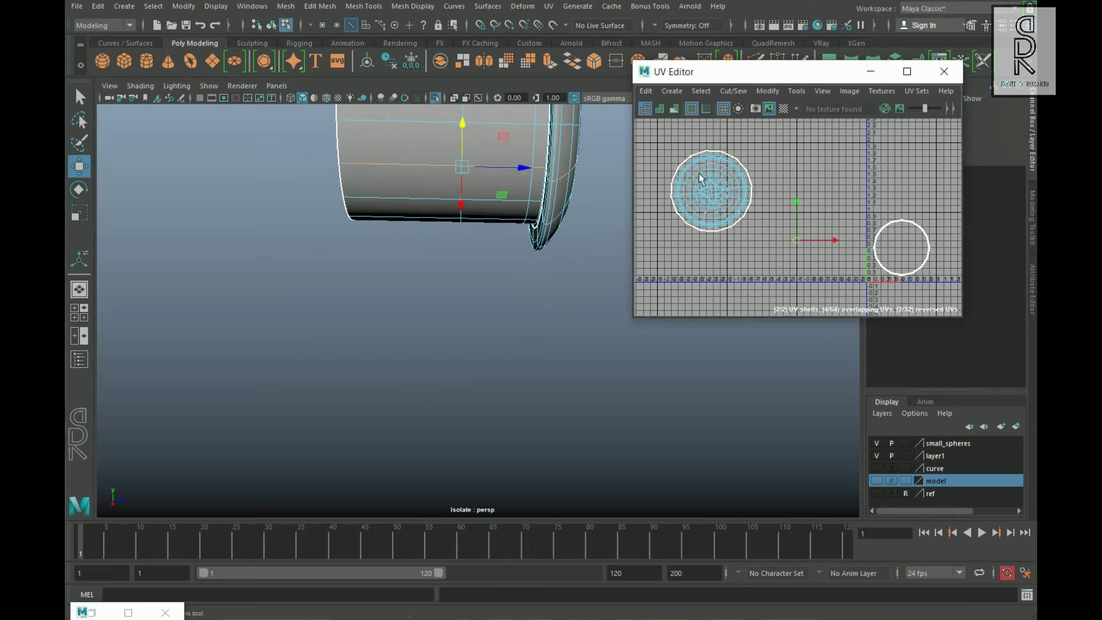
right_click_drag(859, 162, 784, 191, "shift")
right_click_drag(902, 231, 949, 225)
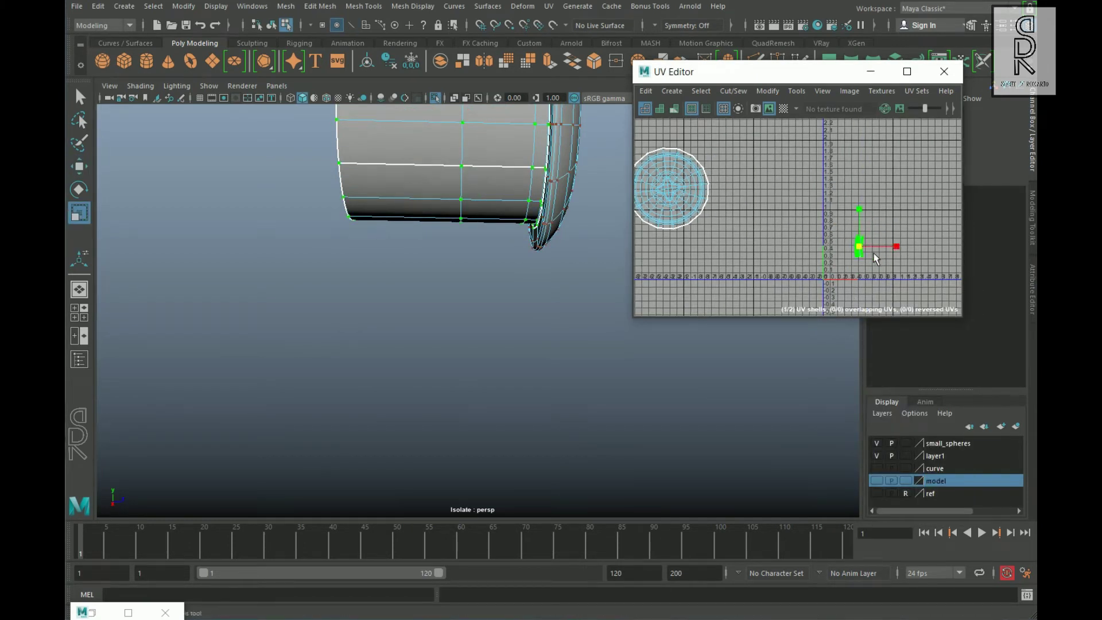
Step: Lay out both screw shells in the UV space and check them with the checker map
right_click_drag(912, 245, 768, 279, "alt")
left_click_drag(935, 276, 932, 271)
right_click_drag(913, 196, 840, 212, "shift")
left_click(856, 300)
scroll(421, 281, "down", 4)
left_click_drag(421, 281, 373, 276, "alt")
left_click(785, 111)
scroll(453, 359, "up", 3)
left_click_drag(453, 360, 367, 368, "alt")
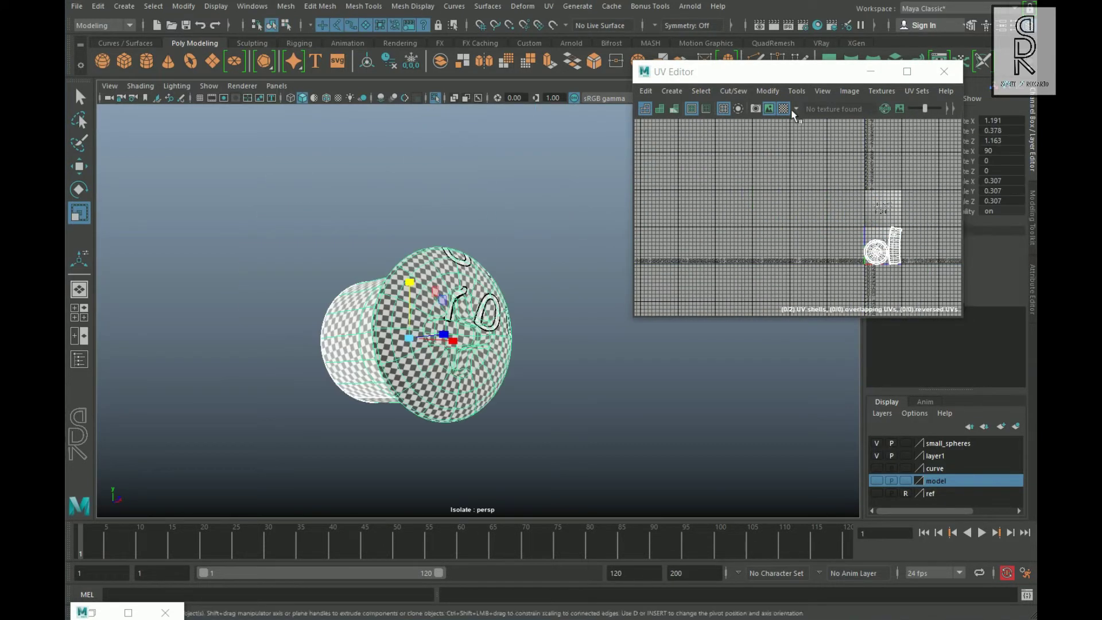
left_click(786, 112)
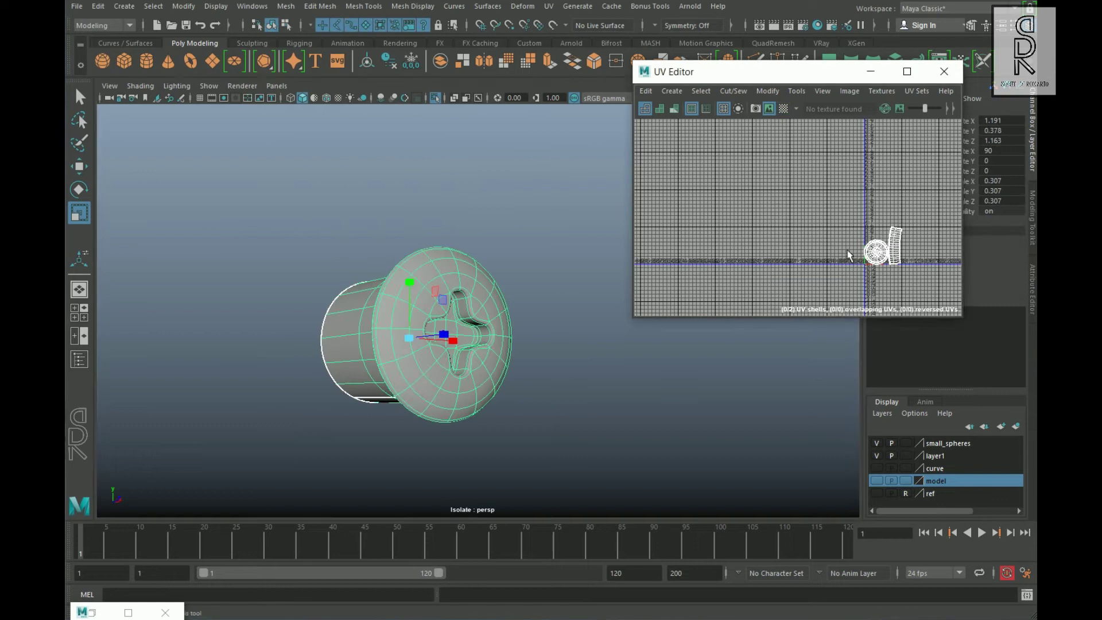
Step: End the isolation and transfer the unwrapped screw's UVs to the neighbouring screw, using Transfer Attributes with Topology sample space
key("f")
key("w")
left_click(434, 101)
scroll(519, 322, "down", 5)
left_click_drag(519, 322, 583, 316, "alt")
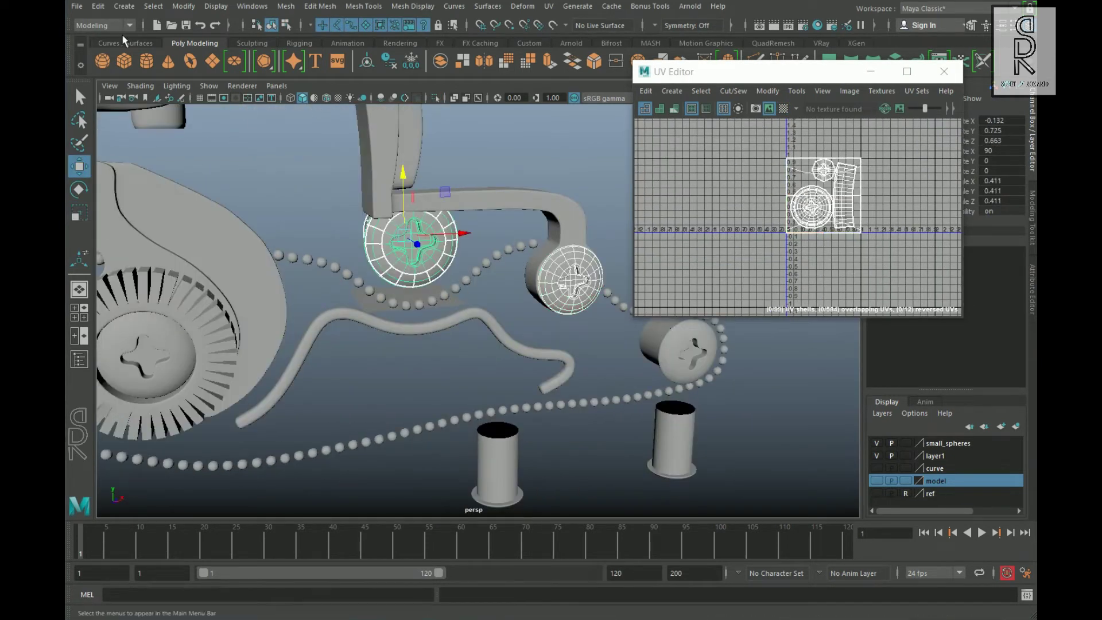
left_click(286, 6)
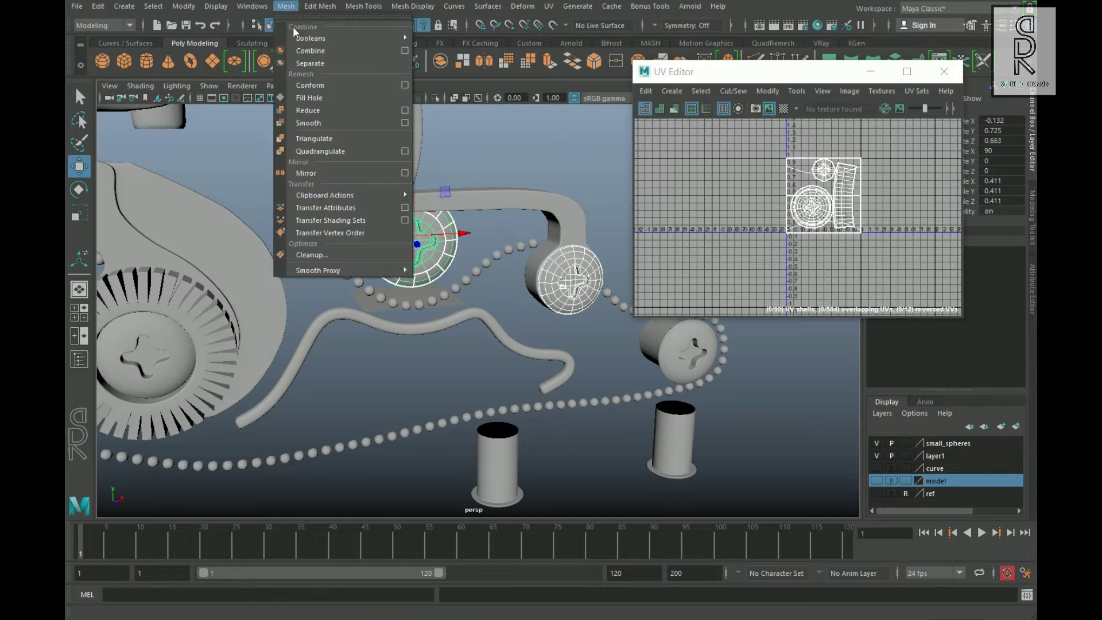
left_click(404, 208)
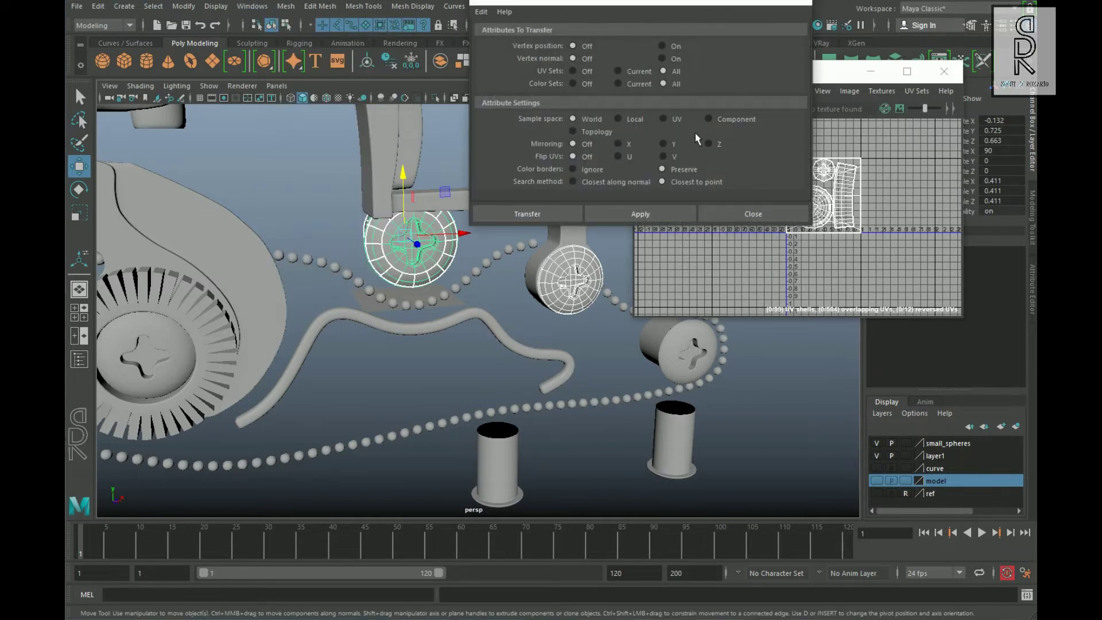
left_click(601, 133)
left_click(653, 215)
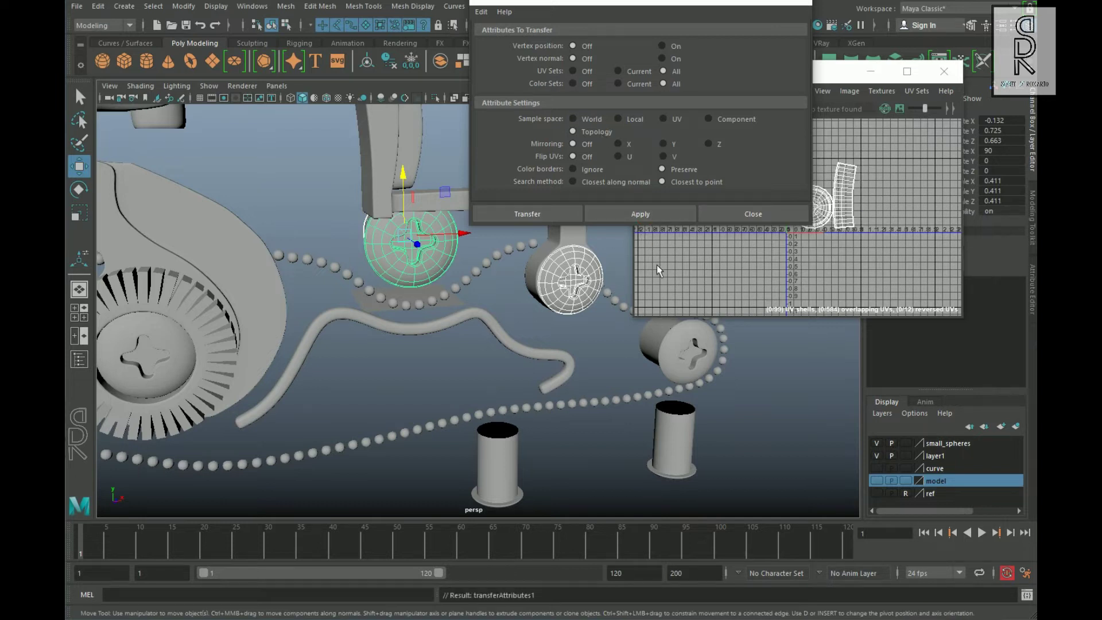
Step: Transfer the unwrapped screw's UVs to each of the remaining screws with the same Transfer Attributes settings
left_click(691, 373, "shift")
left_click(660, 218)
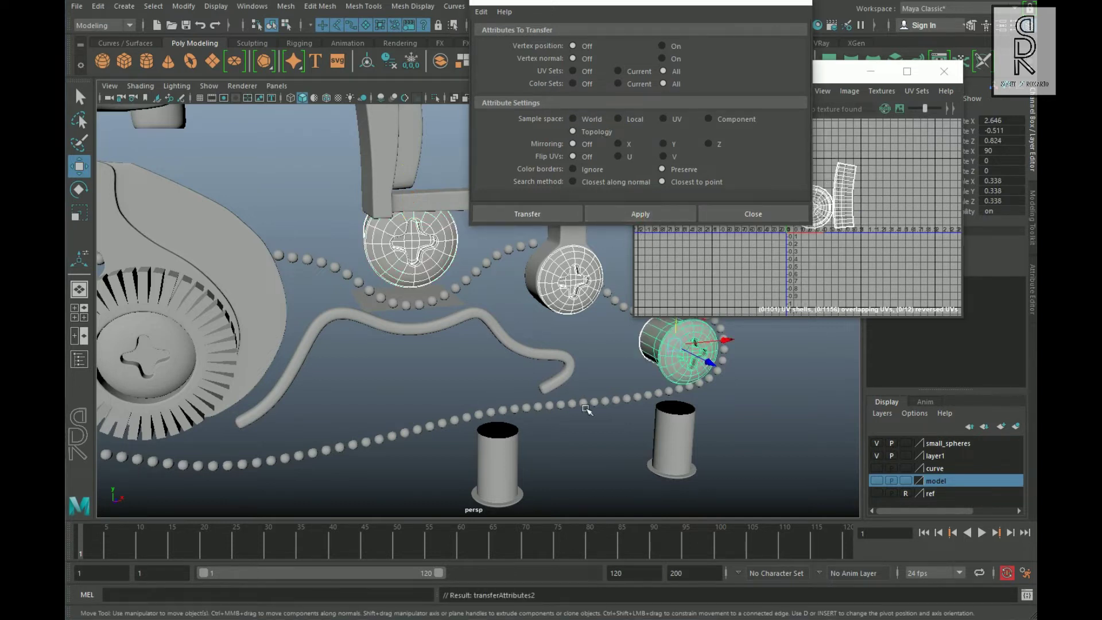
scroll(346, 400, "down", 3)
left_click(635, 220)
middle_click_drag(190, 367, 390, 365, "alt")
left_click(266, 367, "shift")
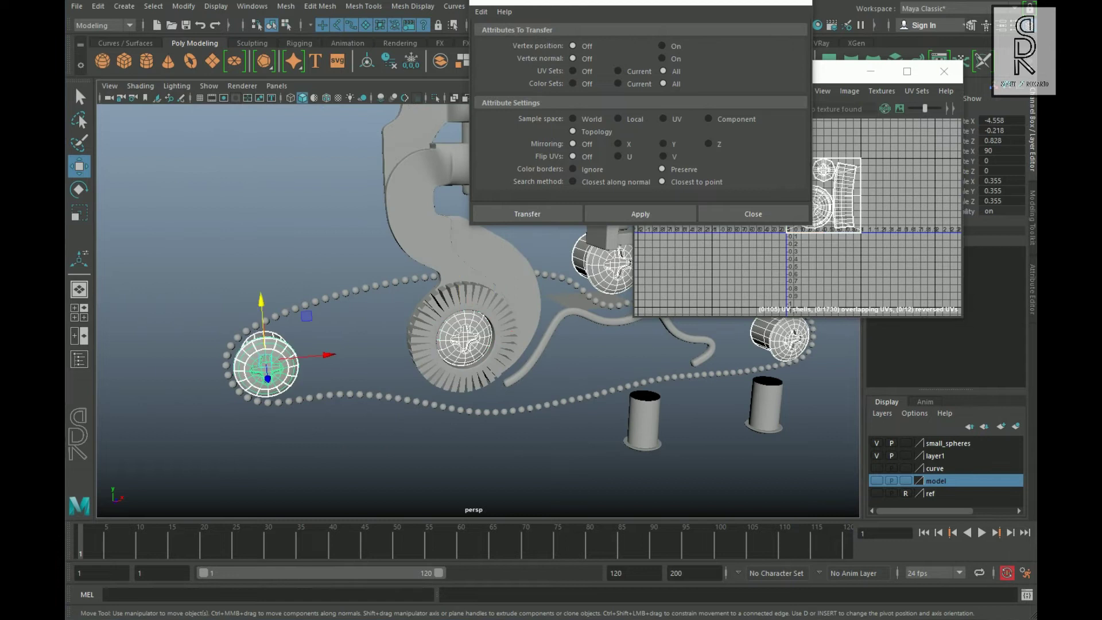
left_click_drag(487, 402, 380, 411, "alt")
left_click_drag(599, 394, 511, 372, "alt")
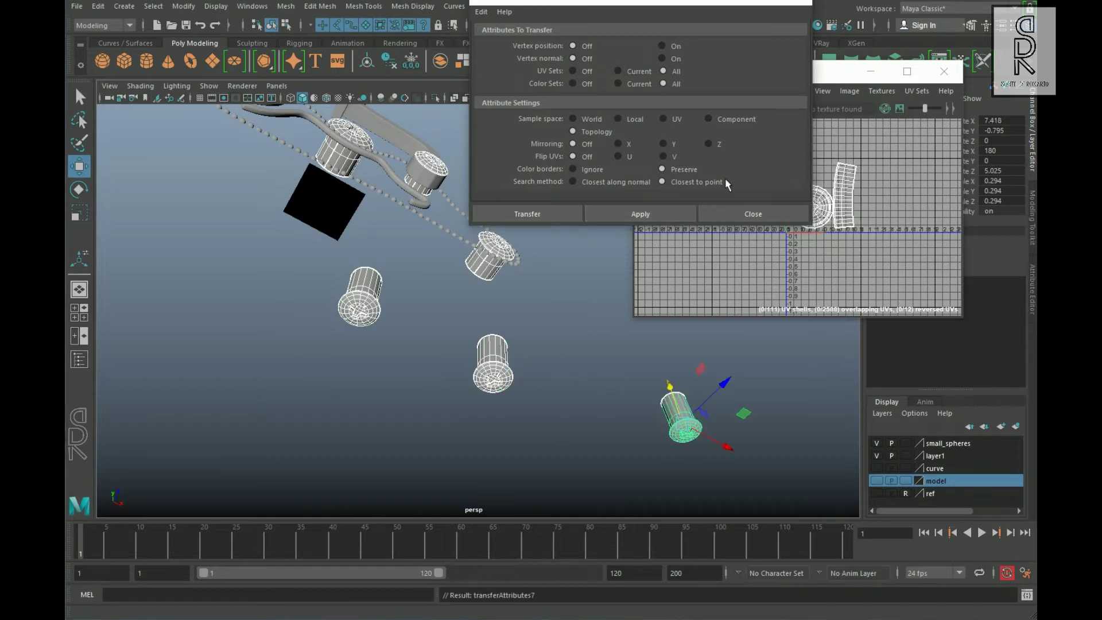
left_click(798, 3)
Step: Delete the flat square plane lying behind the screws
left_click_drag(437, 339, 405, 511, "alt")
left_click(315, 316)
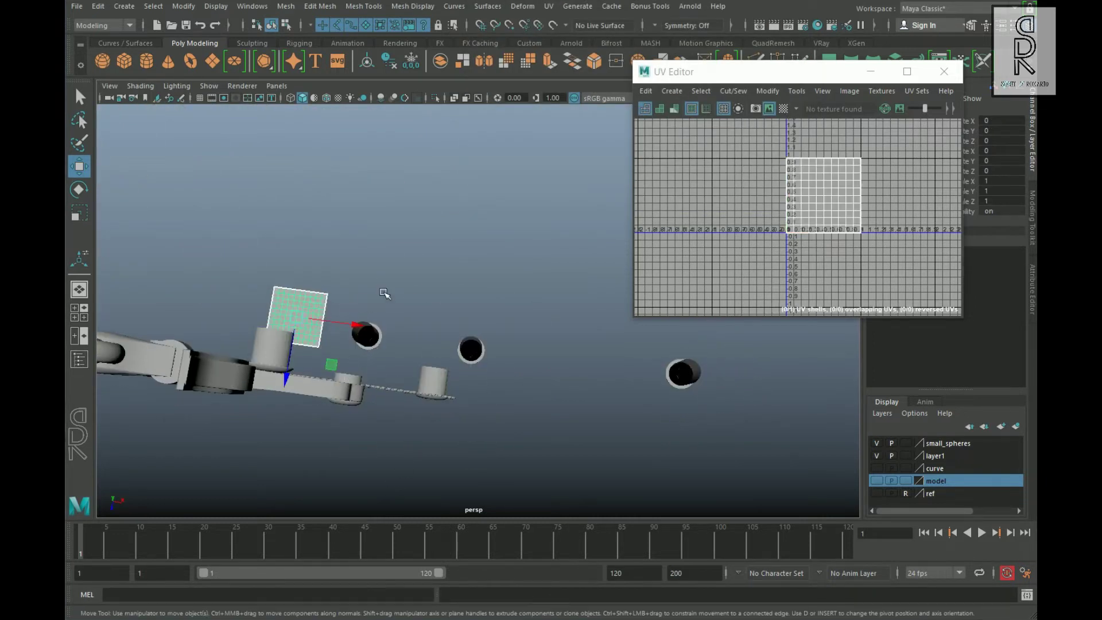
key("Delete")
Step: Select all the screws, delete their construction history and add them to the hidden model layer
left_click_drag(536, 416, 586, 411, "alt")
scroll(585, 411, "down", 5)
left_click(400, 334)
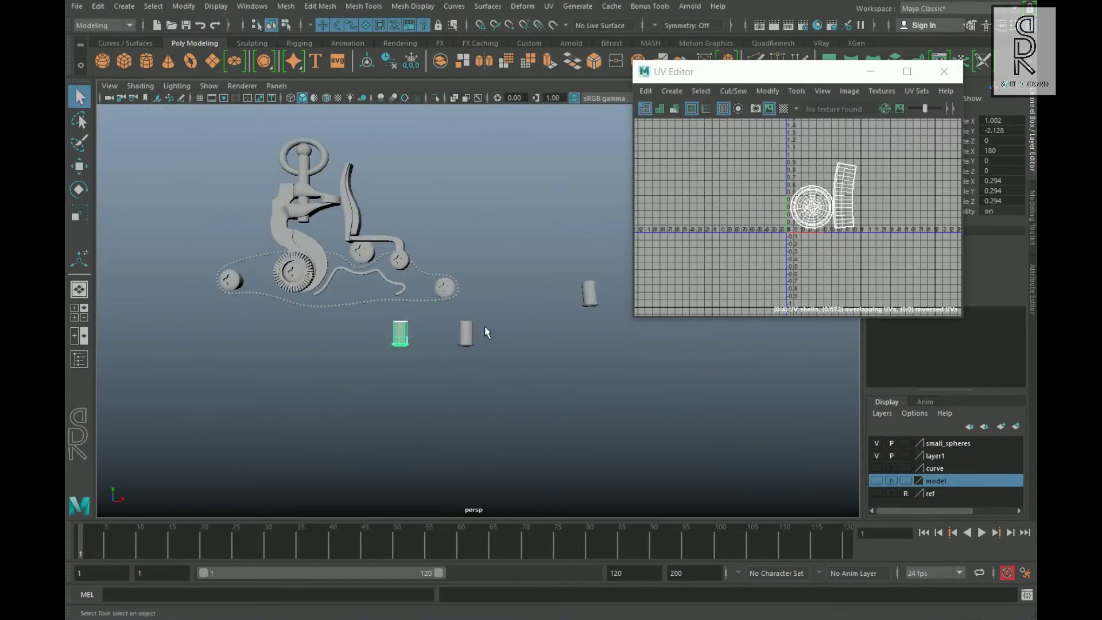
scroll(573, 368, "up", 5)
left_click_drag(471, 373, 551, 385, "alt")
left_click(457, 333, "shift")
left_click(438, 277, "shift")
left_click(359, 248, "shift")
left_click(259, 284, "shift")
middle_click_drag(259, 284, 408, 305, "alt")
left_click(345, 302, "shift")
left_click(97, 7)
mouse_move(190, 167)
left_click(342, 178)
left_click_drag(483, 407, 391, 422, "alt")
right_click(937, 507)
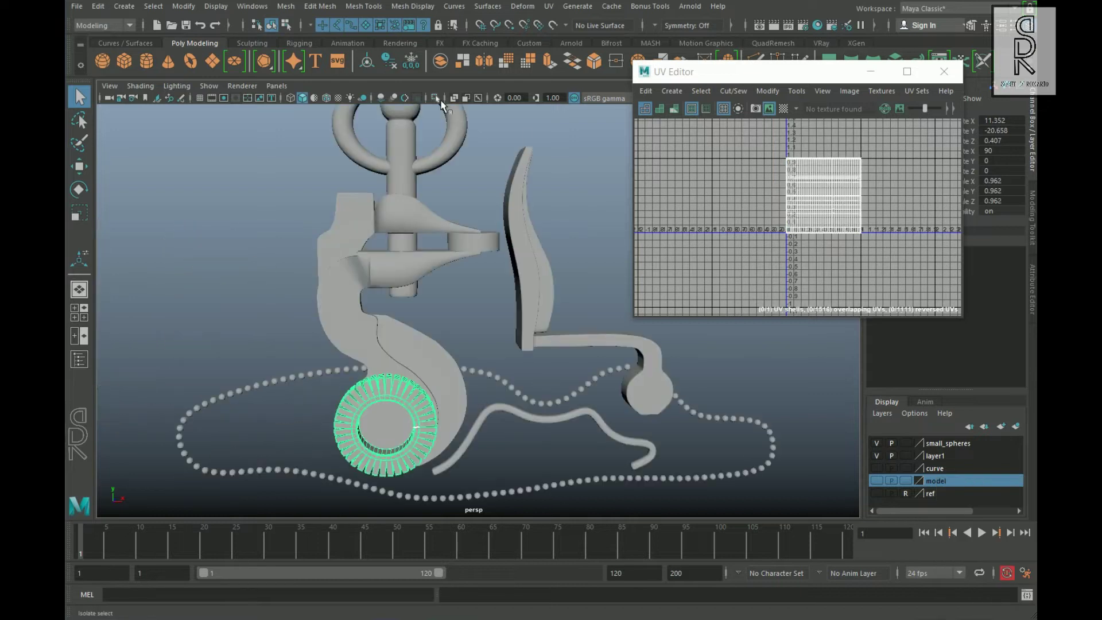
Step: Isolate the ridged ring on the pistol's lock mechanism
left_click(436, 99)
key("f")
left_click_drag(434, 379, 534, 428, "alt")
left_click(552, 447)
left_click(534, 428)
Step: Try a planar UV projection on the ridged ring
left_click(548, 7)
left_click(682, 157)
left_click(522, 293)
Step: Try to split the ring's UVs by cutting along two of its circular edge loops
right_click_drag(512, 328, 512, 287)
scroll(554, 389, "up", 4)
left_click_drag(554, 389, 505, 310, "alt")
double_click(371, 266)
right_click_drag(844, 226, 778, 243, "shift")
left_click_drag(437, 356, 322, 252, "alt")
double_click(369, 236)
right_click_drag(844, 227, 780, 244, "shift")
Step: Try to separate the ring's cut shells in the UV space and unfold them
left_click(844, 195)
key("w")
left_click_drag(824, 195, 679, 205)
left_click_drag(387, 313, 345, 321, "alt")
right_click_drag(745, 182, 675, 183, "shift")
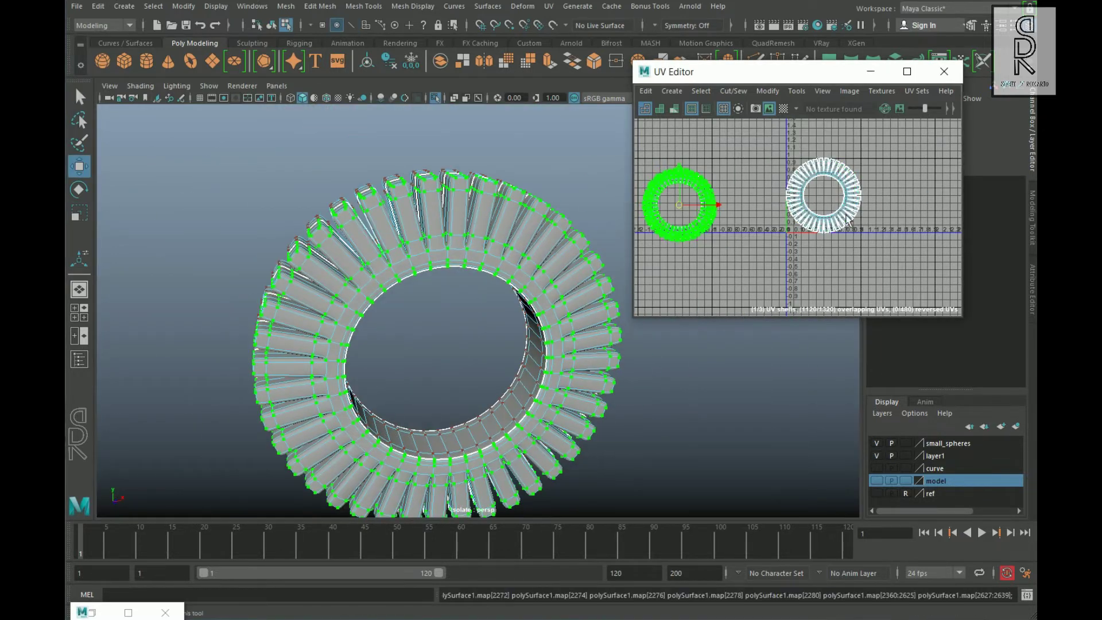
left_click_drag(824, 195, 743, 283)
right_click_drag(885, 231, 815, 233, "shift")
left_click_drag(401, 322, 454, 310, "alt")
Step: Try rearranging all of the ring's UV shells and check them with the checker map
left_click(842, 194)
scroll(832, 158, "down", 3)
left_click(730, 191)
left_click_drag(689, 150, 862, 276)
right_click_drag(891, 178, 953, 150, "shift")
left_click(783, 108)
left_click_drag(459, 310, 414, 287, "alt")
scroll(832, 192, "up", 8)
middle_click_drag(836, 249, 832, 267, "alt")
left_click_drag(367, 276, 423, 200, "alt")
left_click(783, 108)
Step: Try projecting the whole ring again with a planar map from the Z axis, fitted to its bounding box
left_click(79, 96)
right_click_drag(402, 321, 453, 276)
scroll(452, 367, "down", 5)
left_click(640, 214)
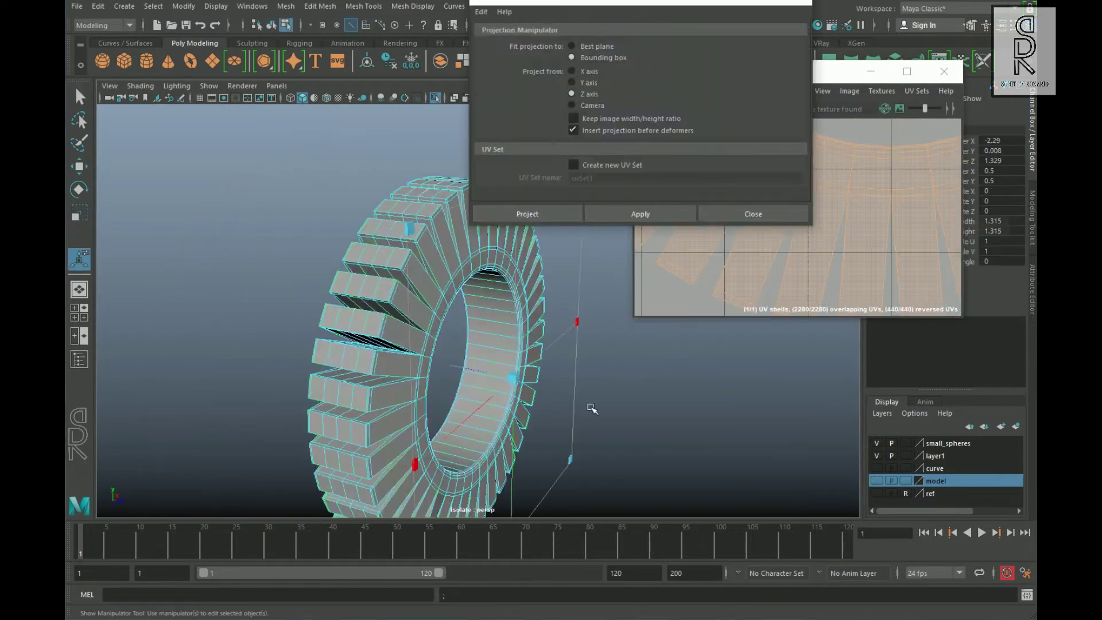
left_click(753, 214)
Step: Try cutting the reprojected ring along its circular edge loops, separate the shells and check them with the checker map
right_click_drag(517, 367, 517, 322)
scroll(534, 373, "up", 5)
double_click(520, 379)
left_click_drag(412, 344, 374, 336, "alt")
left_click(406, 212)
scroll(480, 346, "down", 5)
middle_click_drag(480, 345, 510, 298, "alt")
scroll(510, 298, "up", 5)
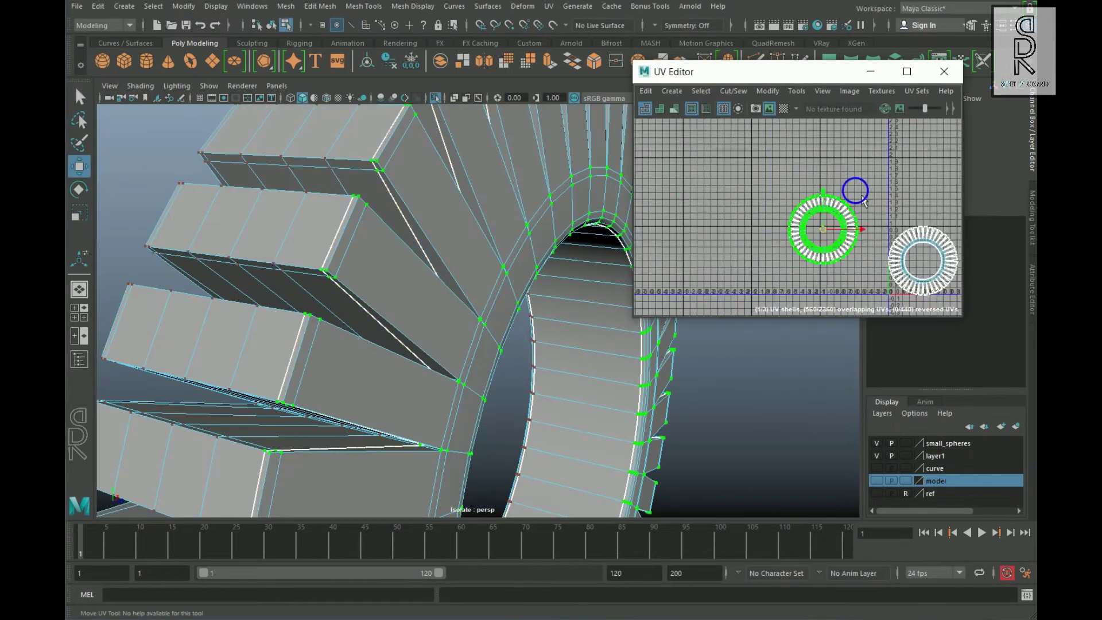
left_click(856, 190)
scroll(851, 245, "up", 4)
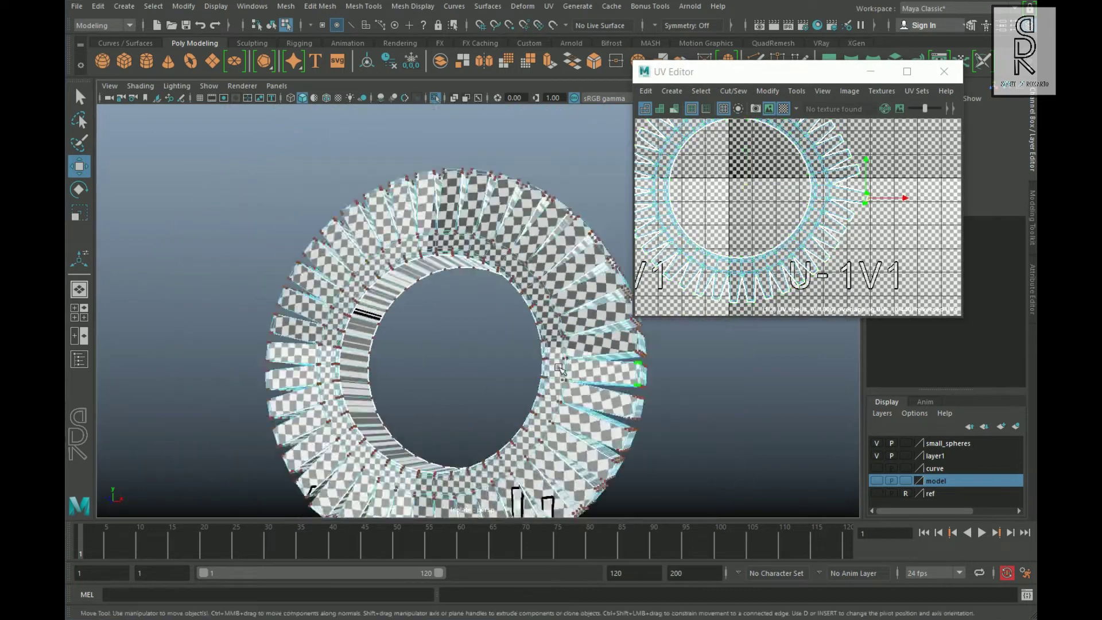
scroll(507, 356, "down", 3)
Step: Apply automatic UV mapping to the whole ring and check the checker pattern on its surface
left_click(549, 6)
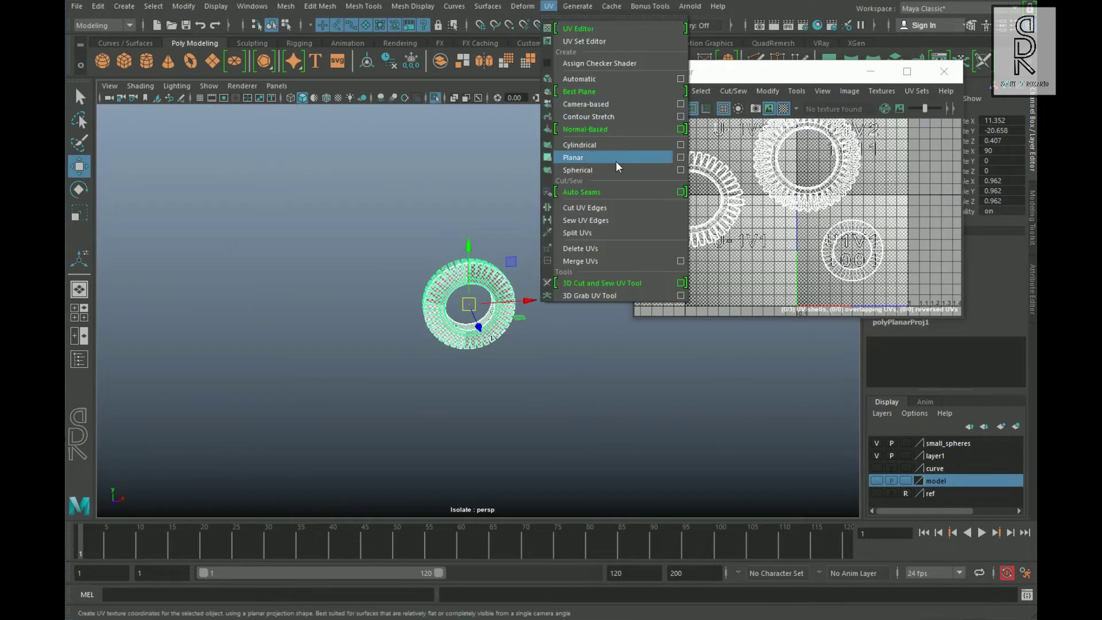
left_click(603, 79)
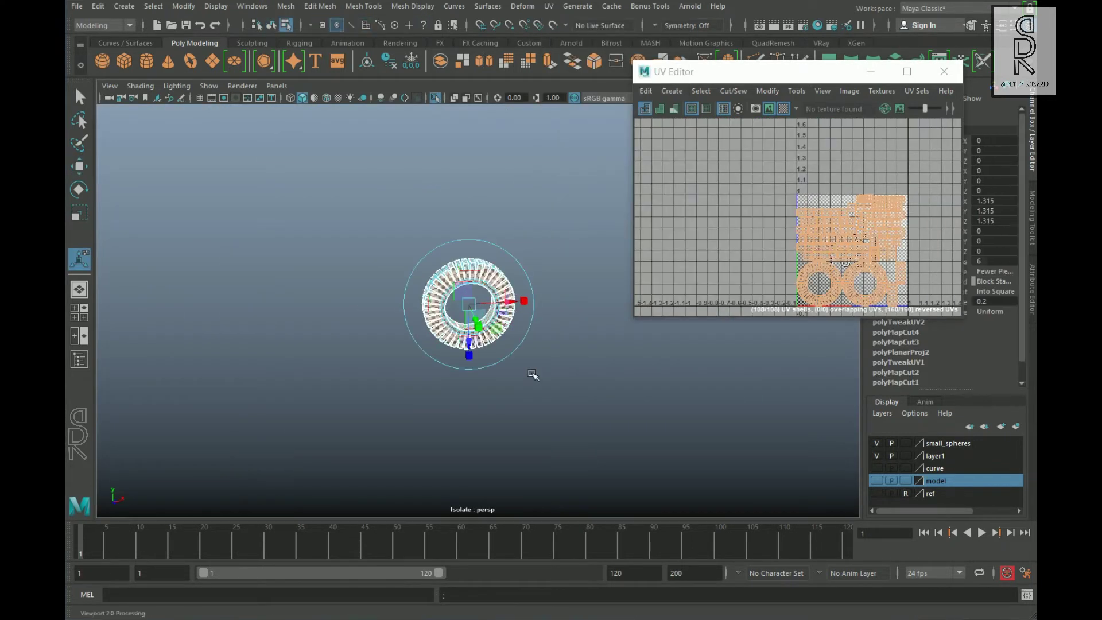
scroll(532, 374, "up", 5)
left_click_drag(312, 270, 423, 253, "alt")
right_click(304, 193)
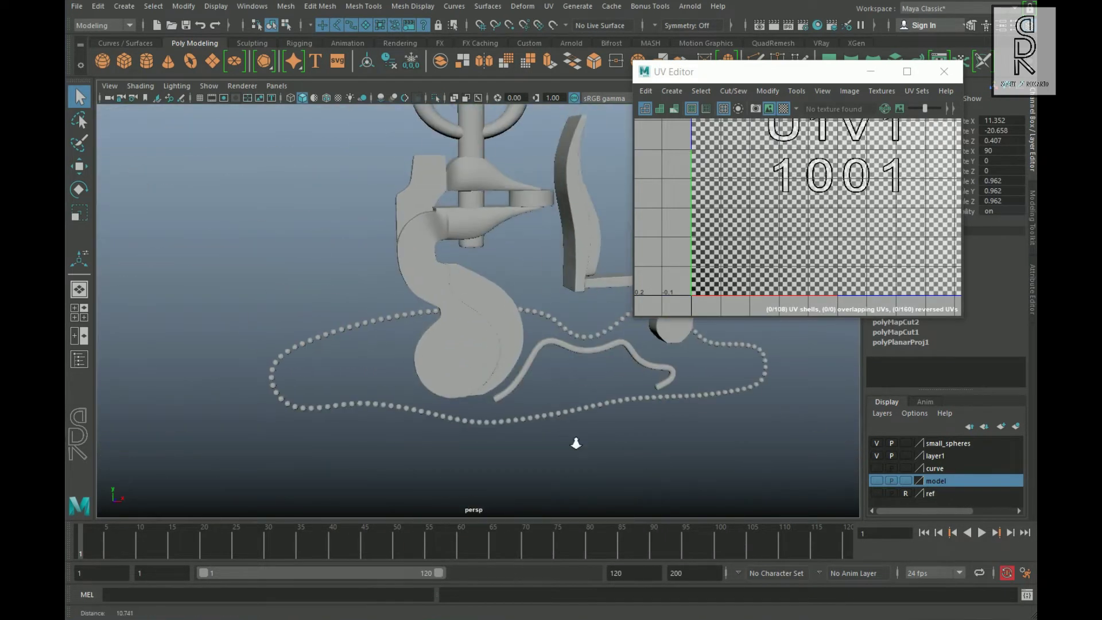
Step: Isolate the S-shaped arm, without the checker map, and apply automatic UV mapping to it
left_click(497, 401)
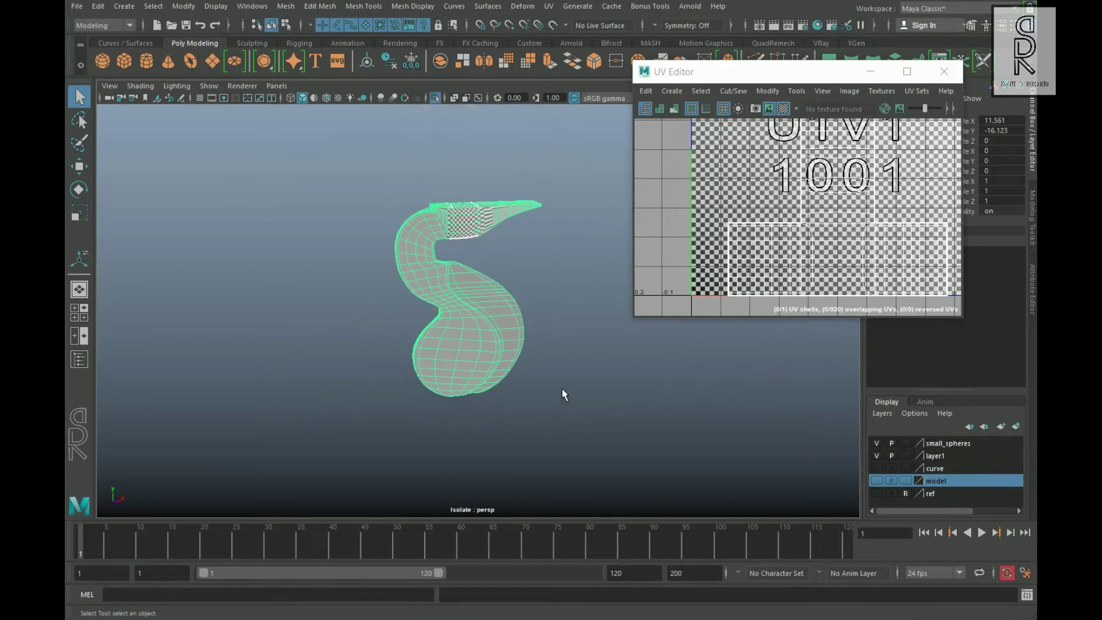
right_click_drag(523, 402, 557, 402, "alt")
left_click(784, 108)
right_click_drag(488, 385, 428, 384, "alt")
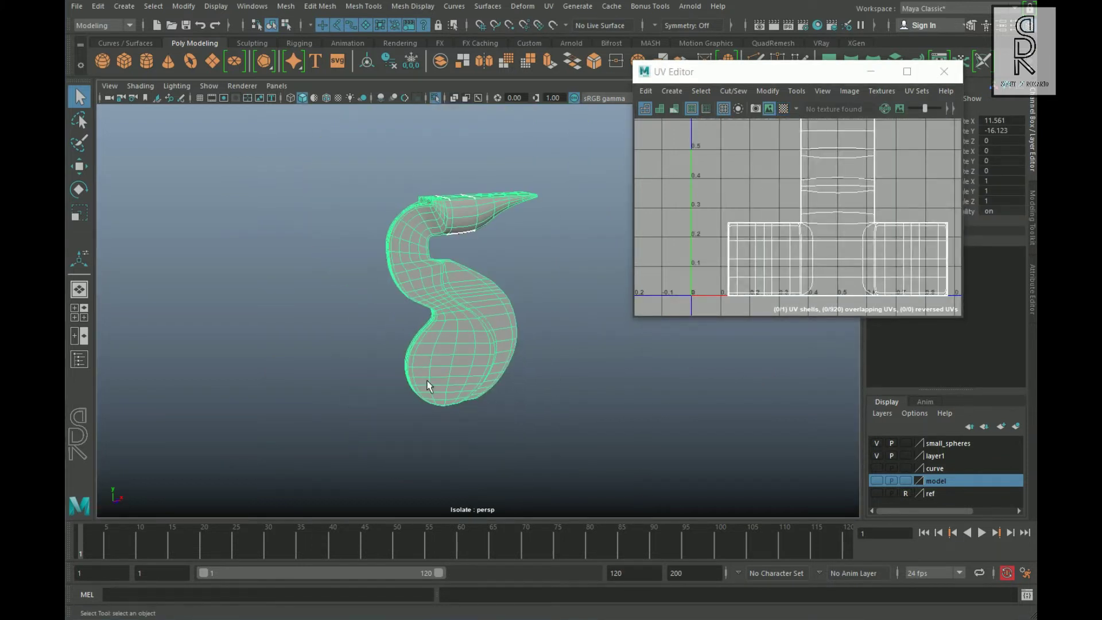
left_click(549, 6)
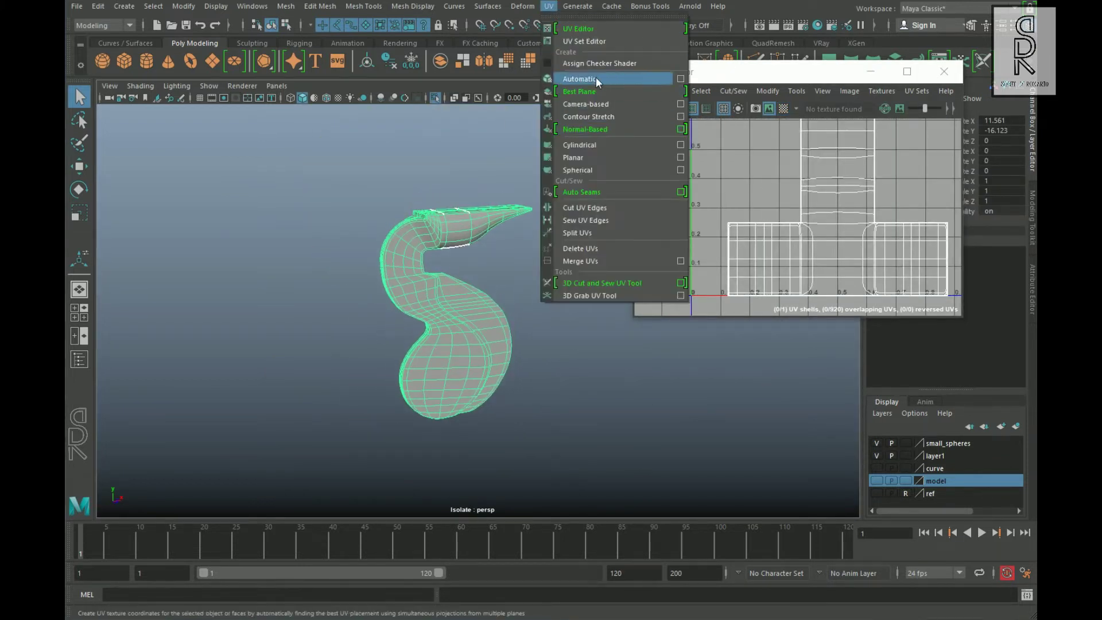
left_click(595, 78)
Step: Move the S-shaped arm's two large side shells and its crescent shell outside the 0–1 UV tile on the negative U side
right_click_drag(793, 265, 850, 265)
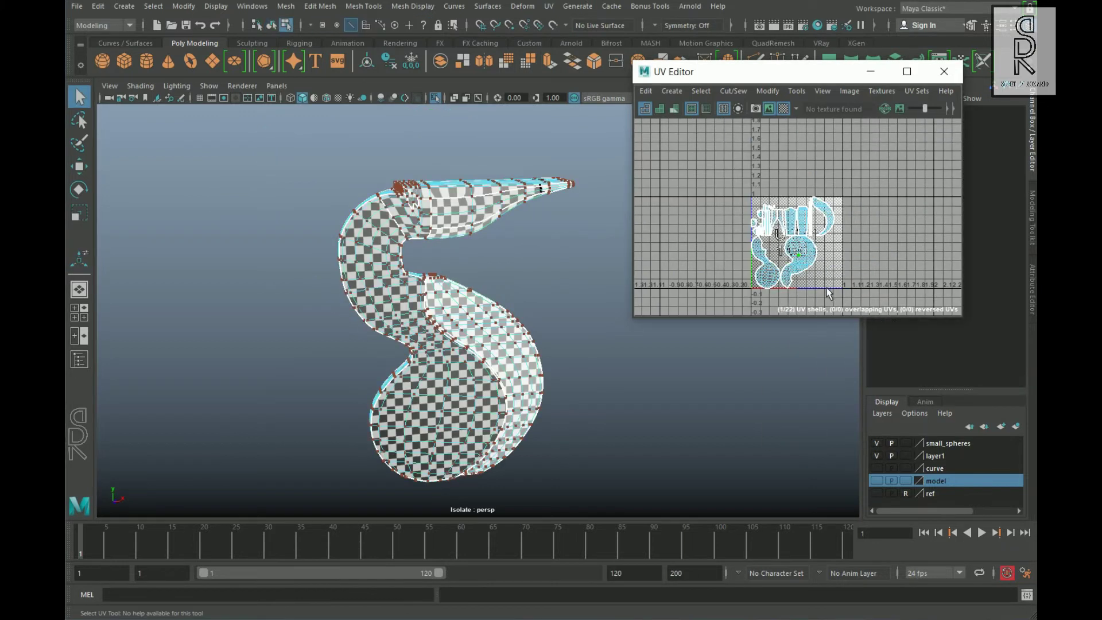
double_click(807, 259)
key("w")
left_click(783, 108)
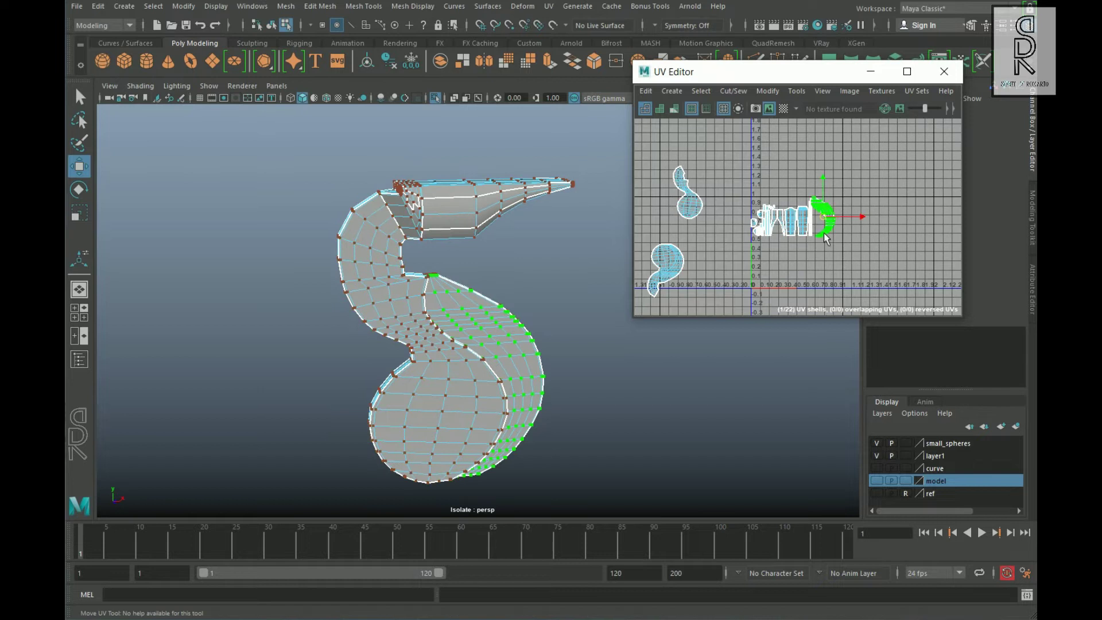
left_click_drag(826, 218, 712, 265)
Step: Place the arm's long rim strips beside its side shells and the pointed part's tapered panels on the opposite side of the tile
middle_click_drag(718, 270, 783, 258, "alt")
right_click_drag(783, 258, 896, 256, "alt")
middle_click_drag(897, 256, 786, 252, "alt")
middle_click_drag(379, 281, 379, 320, "alt")
right_click_drag(379, 320, 459, 287, "alt")
left_click_drag(459, 287, 475, 326, "alt")
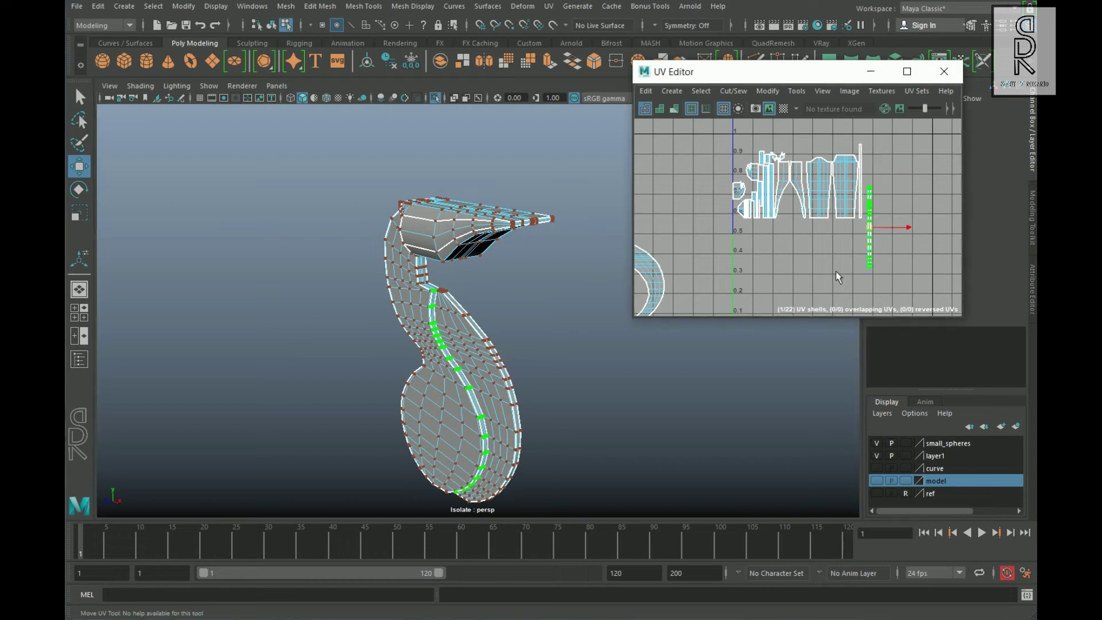
left_click_drag(484, 280, 436, 296, "alt")
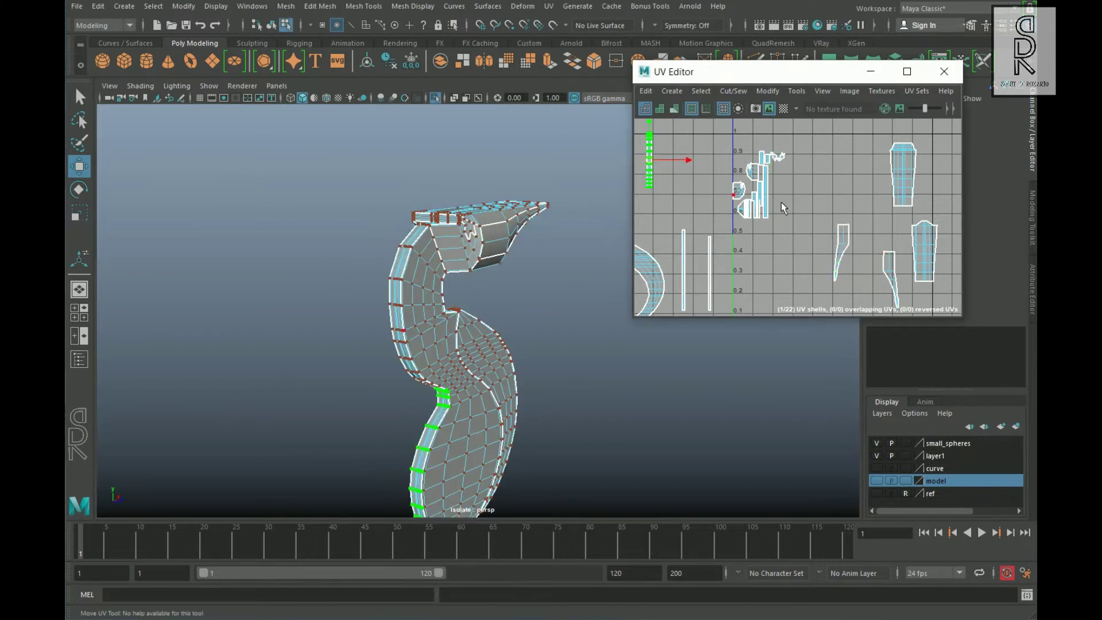
Step: Move the arm's remaining narrow strip shells next to the other rim strips, apart from the pointed part's shells
left_click_drag(484, 280, 410, 221, "alt")
left_click_drag(760, 199, 659, 214)
middle_click_drag(660, 213, 712, 217, "alt")
scroll(813, 229, "up", 3)
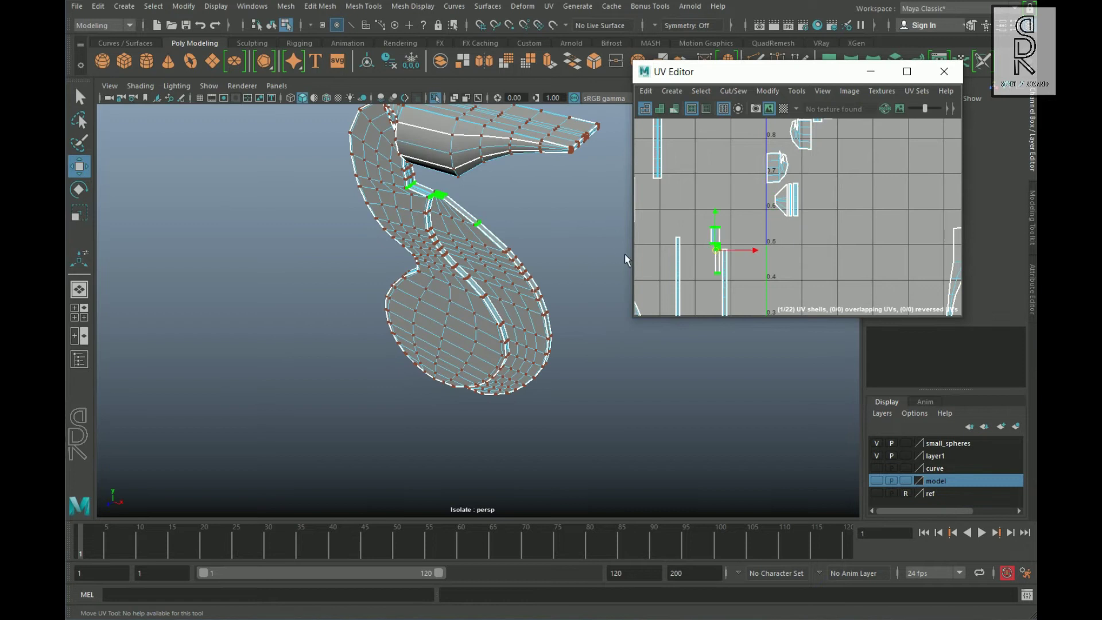
left_click(897, 229)
scroll(897, 229, "down", 1)
middle_click_drag(750, 228, 899, 268, "alt")
scroll(899, 268, "up", 4)
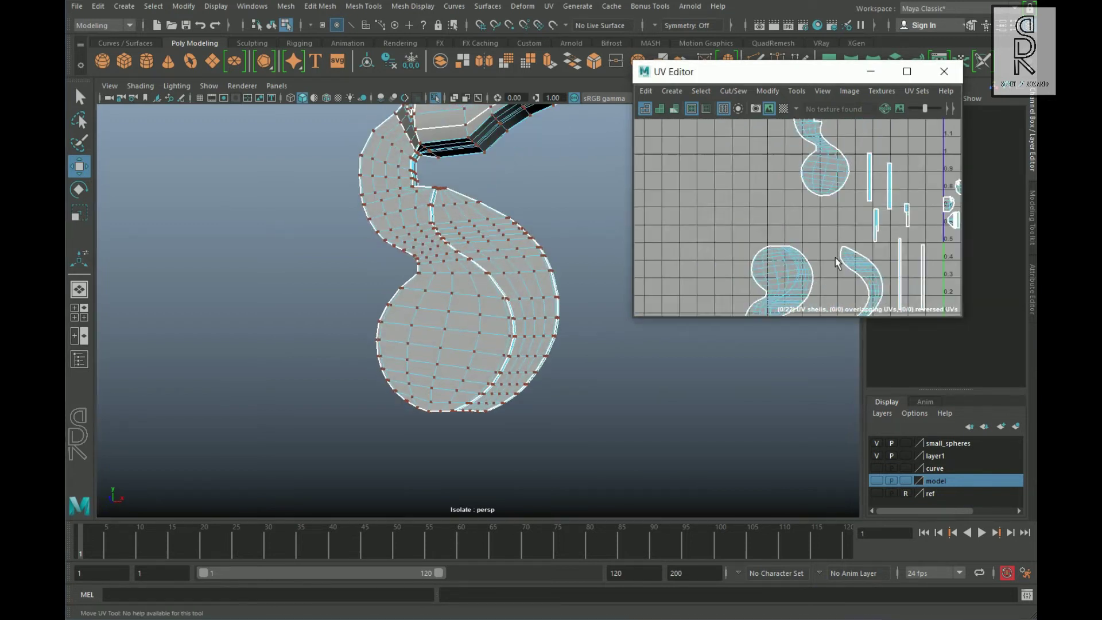
Step: Examine the S-shaped arm from several angles and compare it with its sorted UV shells
middle_click_drag(835, 257, 763, 266, "alt")
scroll(763, 267, "down", 2)
scroll(298, 257, "down", 3)
left_click_drag(546, 303, 554, 338, "alt")
middle_click_drag(815, 235, 743, 226, "alt")
scroll(743, 226, "down", 3)
scroll(742, 224, "up", 4)
left_click_drag(431, 247, 503, 236, "alt")
Step: Select the UV edges of the pointed upper part's small shells and tapered panels, and move and sew them together
key("F10")
left_click_drag(752, 147, 806, 224)
left_click_drag(563, 298, 505, 276, "alt")
middle_click_drag(730, 257, 923, 314, "alt")
scroll(834, 252, "down", 1)
left_click_drag(729, 160, 872, 315, "ctrl")
scroll(873, 310, "up", 1)
middle_click_drag(942, 310, 810, 243, "alt")
left_click_drag(485, 227, 620, 216, "alt")
middle_click_drag(762, 243, 692, 296, "alt")
scroll(797, 242, "up", 3)
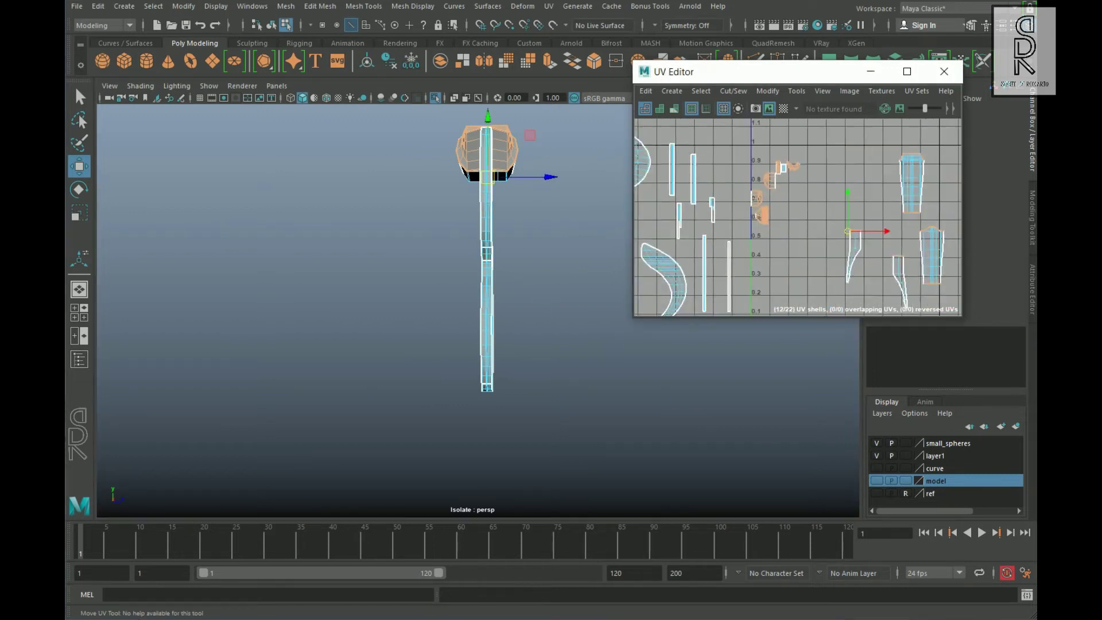
left_click_drag(517, 225, 602, 230, "alt")
middle_click_drag(856, 233, 809, 237, "alt")
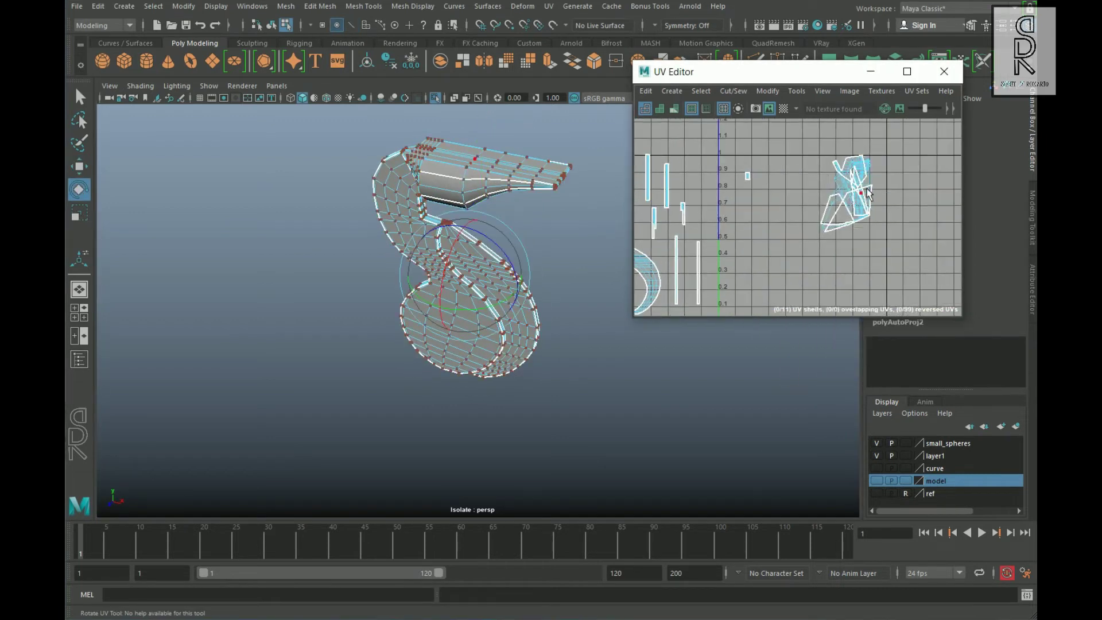
Step: Move and sew the leftover small shell and the remaining open edges into the pointed upper part's shell
left_click_drag(761, 205, 737, 165)
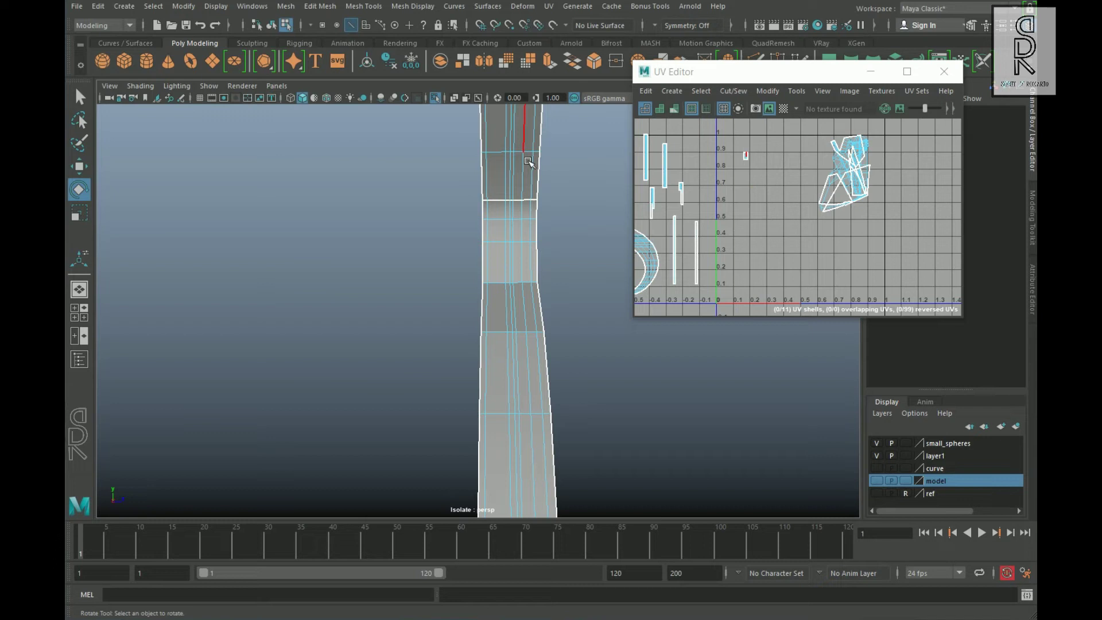
left_click(507, 250)
key("shift+s")
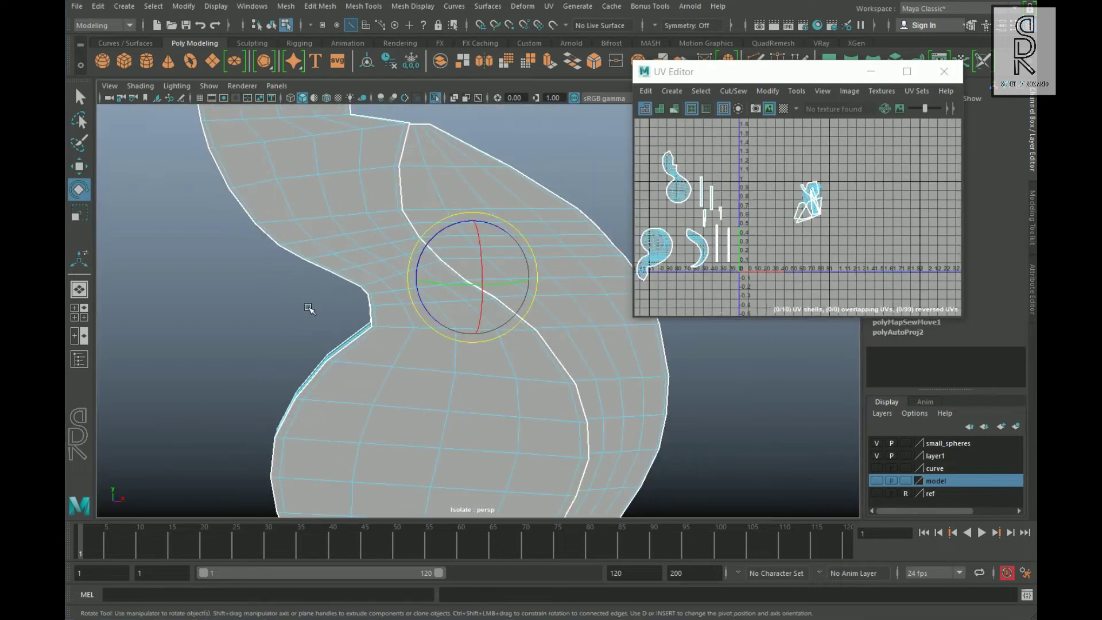
left_click_drag(308, 308, 459, 288, "alt")
middle_click_drag(770, 283, 831, 285, "alt")
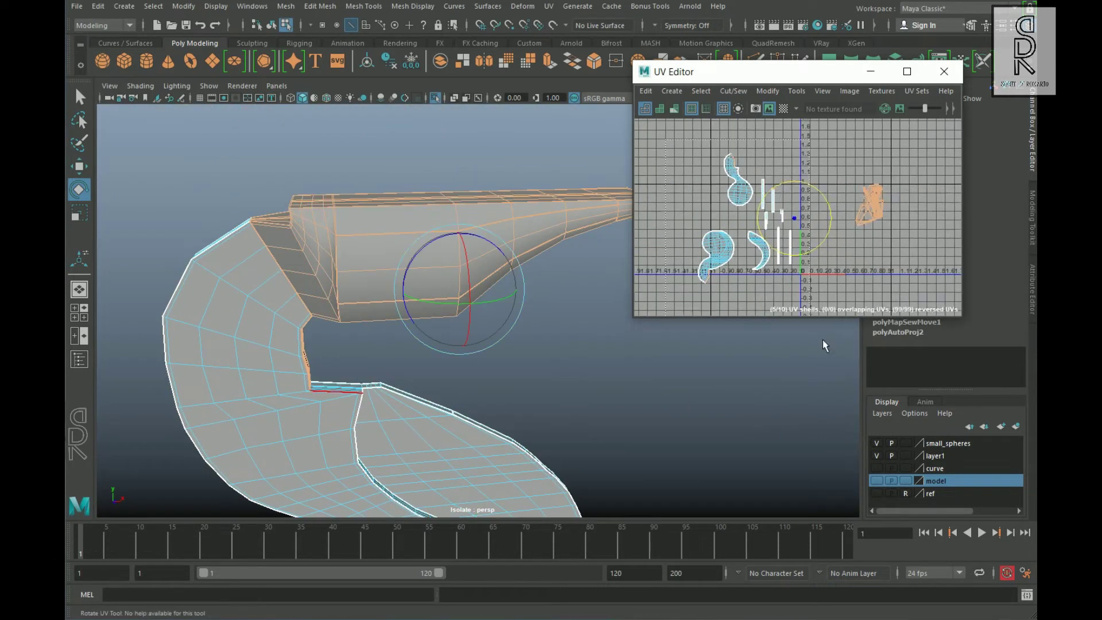
right_click_drag(825, 166, 833, 197, "shift")
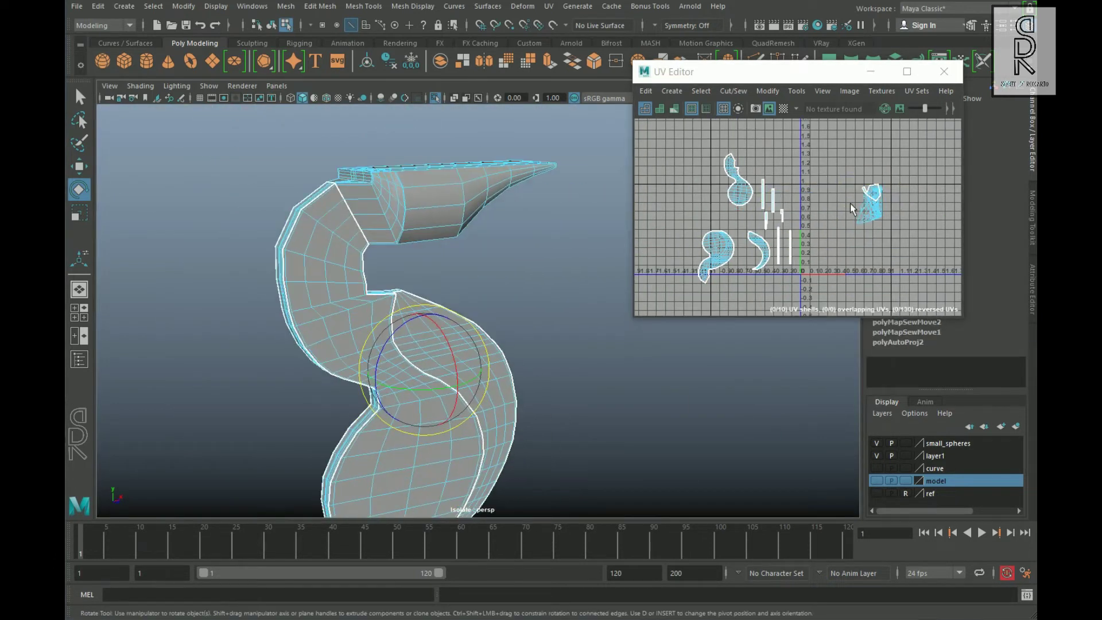
Step: Apply a planar UV projection along the Z axis to the pointed upper part's faces
left_click_drag(471, 345, 518, 355, "alt")
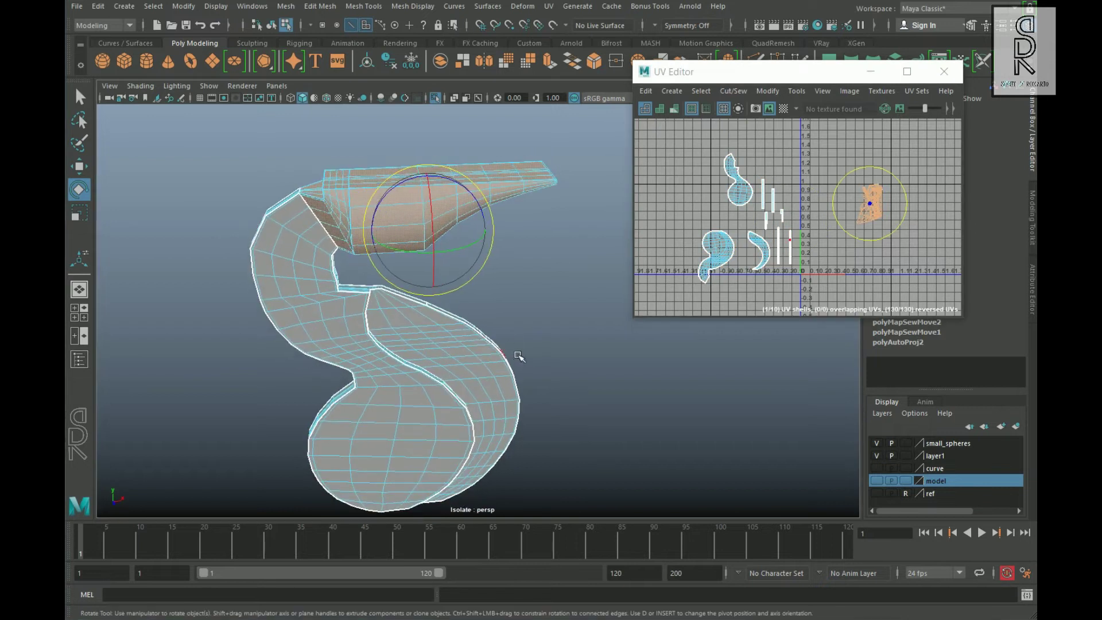
left_click(548, 5)
left_click(680, 158)
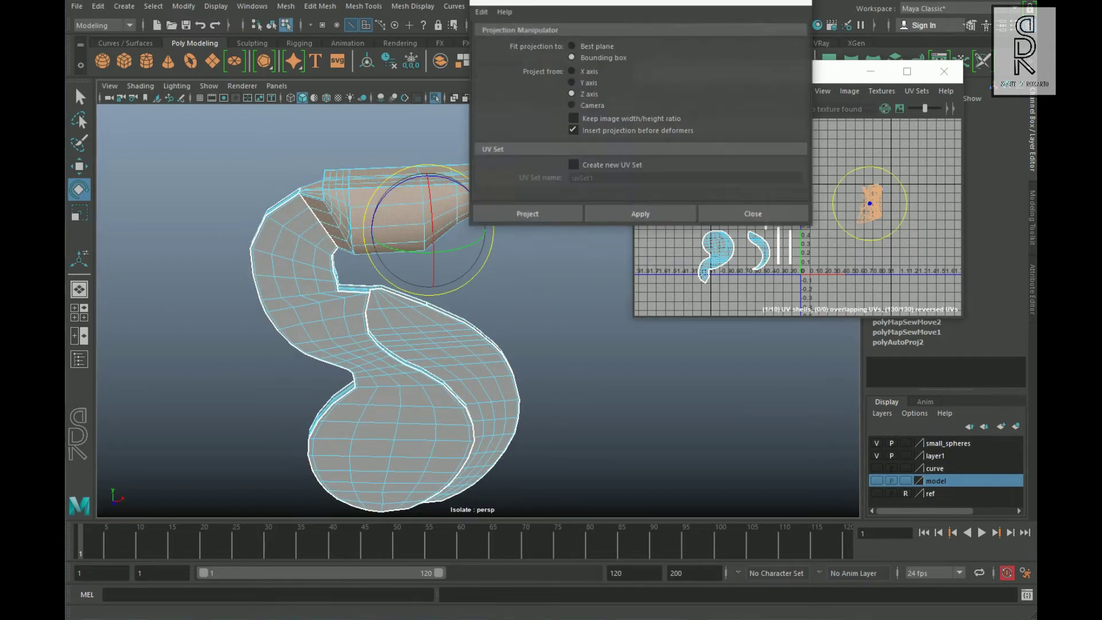
left_click(528, 214)
right_click_drag(836, 211, 884, 212)
Step: Cut the UVs along the edges that separate the pointed upper part from the S-shaped arm's rim
left_click_drag(356, 321, 497, 322, "alt")
right_click_drag(402, 379, 488, 394, "alt")
left_click_drag(487, 394, 471, 373, "alt")
key("q")
right_click_drag(396, 322, 394, 283)
left_click_drag(394, 283, 356, 338, "alt")
right_click_drag(356, 339, 408, 345, "alt")
left_click(546, 339)
left_click_drag(546, 340, 420, 334, "alt")
left_click(541, 396)
double_click(385, 330)
Step: Select the pointed upper part's UV shell and move it away from the other shells
right_click_drag(866, 228, 899, 229)
double_click(843, 211)
key("w")
left_click_drag(850, 233, 918, 200)
key("f")
Step: Select the edge loop at the inner corner of the arm's rim and cut the UVs along it
left_click_drag(367, 259, 247, 275, "alt")
right_click_drag(367, 344, 487, 298, "alt")
right_click_drag(488, 297, 495, 265)
double_click(505, 266)
right_click_drag(822, 195, 773, 211, "shift")
Step: Select the separated inner rim strip's UV shell and rotate it upright
left_click_drag(398, 276, 482, 425, "alt")
right_click_drag(889, 228, 962, 214, "ctrl")
scroll(795, 199, "up", 4)
key("e")
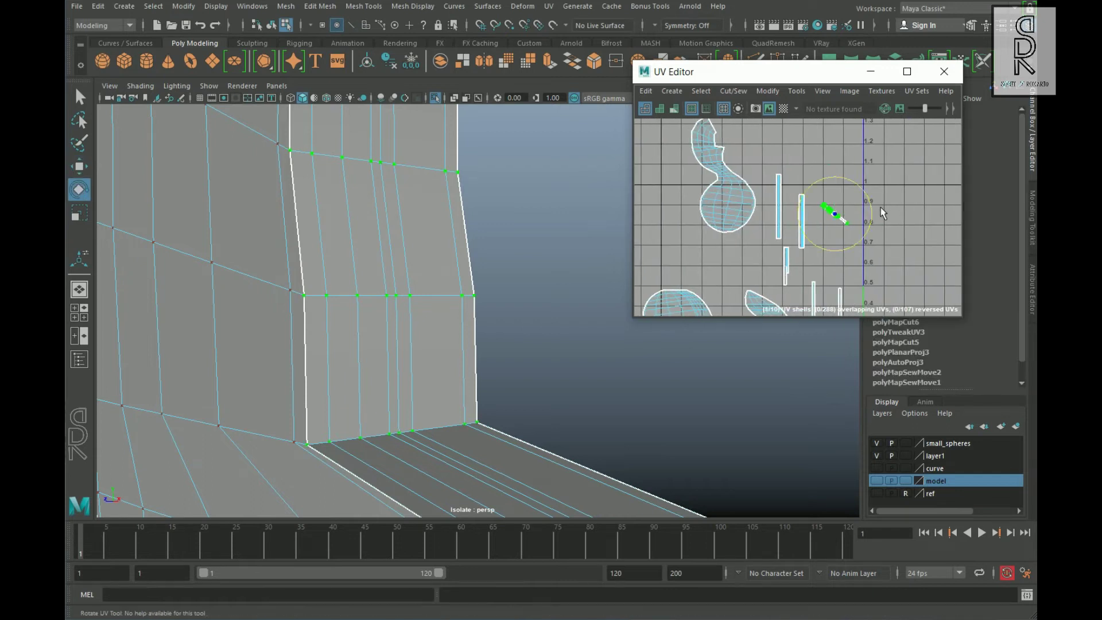
left_click(875, 267)
Step: Select the shared edges between the arm's short inner rim strips and move and sew those strip shells together
scroll(807, 271, "down", 5)
scroll(478, 345, "down", 6)
left_click_drag(478, 345, 504, 361, "alt")
scroll(488, 279, "up", 6)
right_click_drag(488, 279, 489, 314)
key("ctrl+z")
scroll(597, 321, "down", 5)
left_click_drag(590, 345, 263, 292, "alt")
scroll(540, 248, "up", 5)
key("g")
scroll(539, 248, "down", 5)
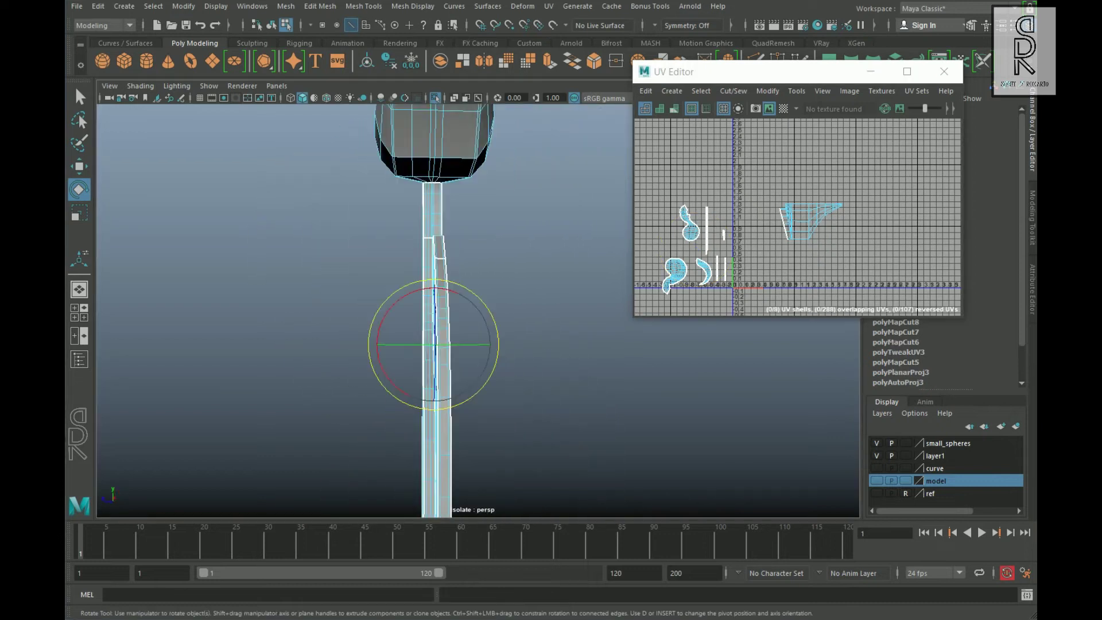
Step: Move and sew the adjoining edges of the arm's long curved rim strips, undoing the mistaken edit
left_click_drag(413, 299, 474, 303, "alt")
scroll(474, 303, "up", 5)
left_click_drag(441, 339, 402, 345, "alt")
middle_click_drag(482, 454, 485, 383, "alt")
left_click_drag(485, 383, 545, 368, "alt")
right_click_drag(703, 282, 704, 248, "shift")
mouse_move(500, 459)
middle_mouse_down("alt")
mouse_move(503, 372)
mouse_move(498, 442)
middle_mouse_up("alt")
key("ctrl+z")
Step: Select the end edge where the rim strips meet near the arm's lower curve to join their shells
middle_click_drag(785, 299, 819, 199, "alt")
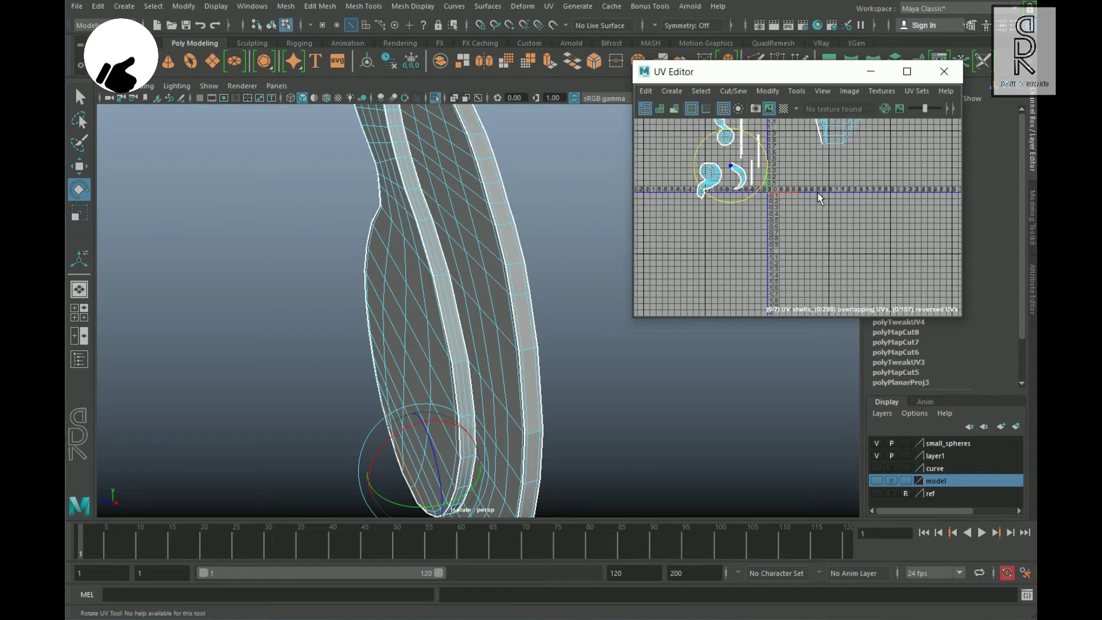
scroll(732, 127, "up", 4)
left_click_drag(465, 346, 364, 438, "alt")
left_click(488, 433)
scroll(364, 424, "up", 5)
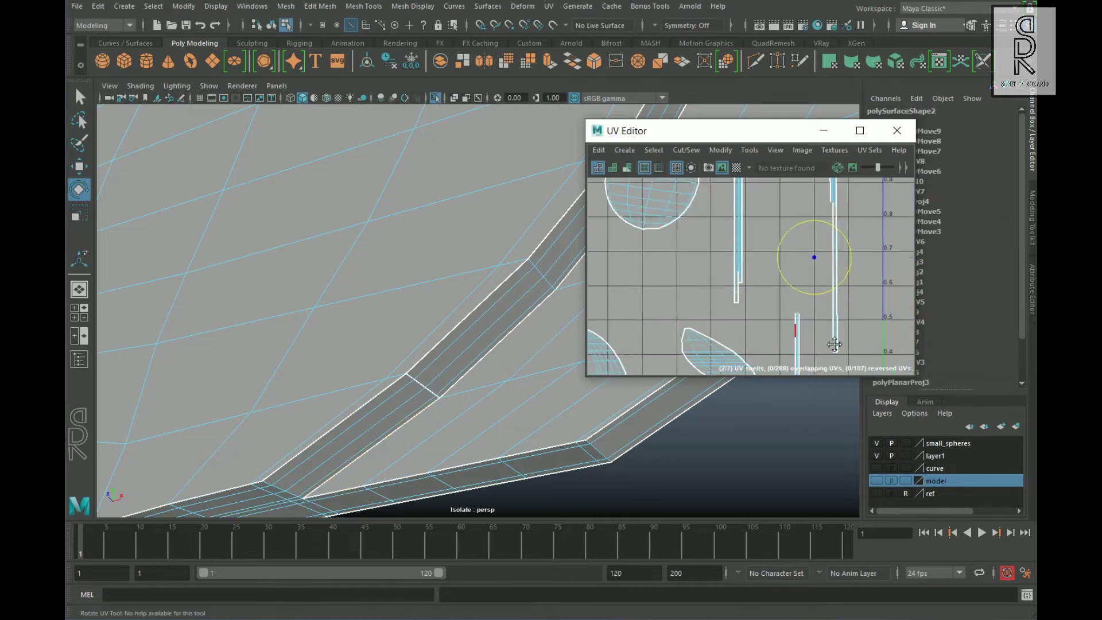
middle_click_drag(878, 231, 856, 268, "alt")
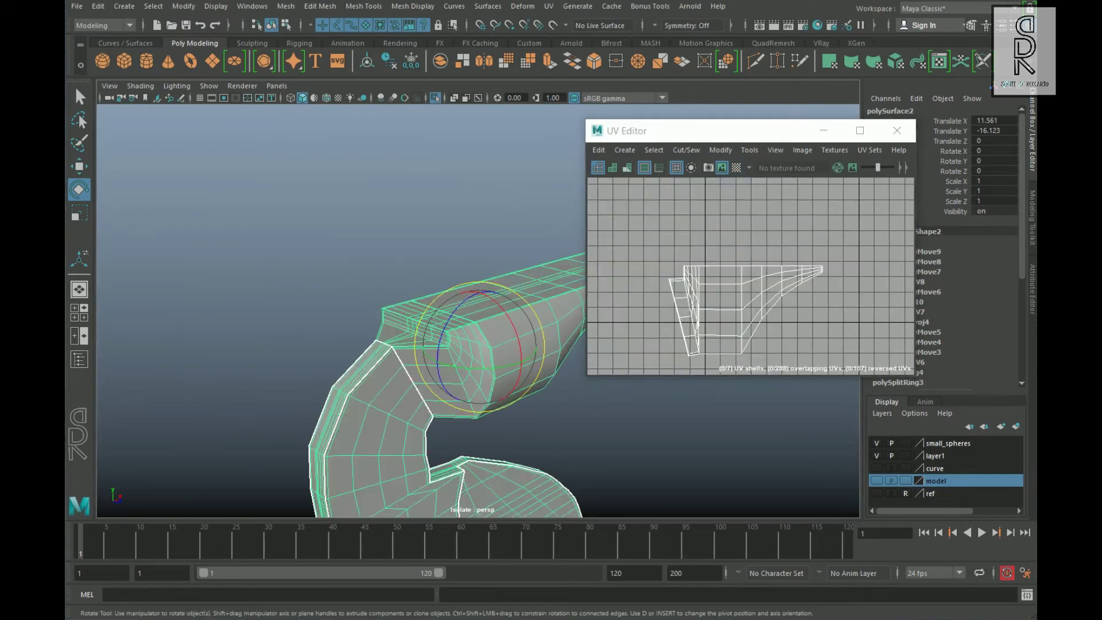
right_click(492, 229)
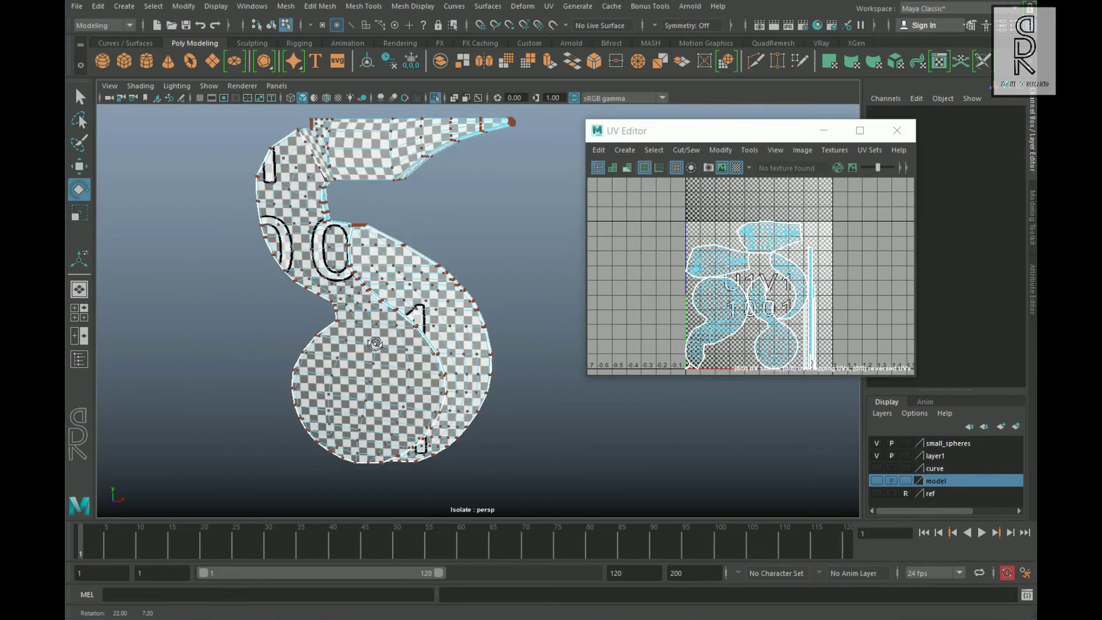
Step: Examine the checker pattern on the S-shaped arm from several angles for stretching
left_click_drag(374, 344, 482, 333, "alt")
left_click(433, 228)
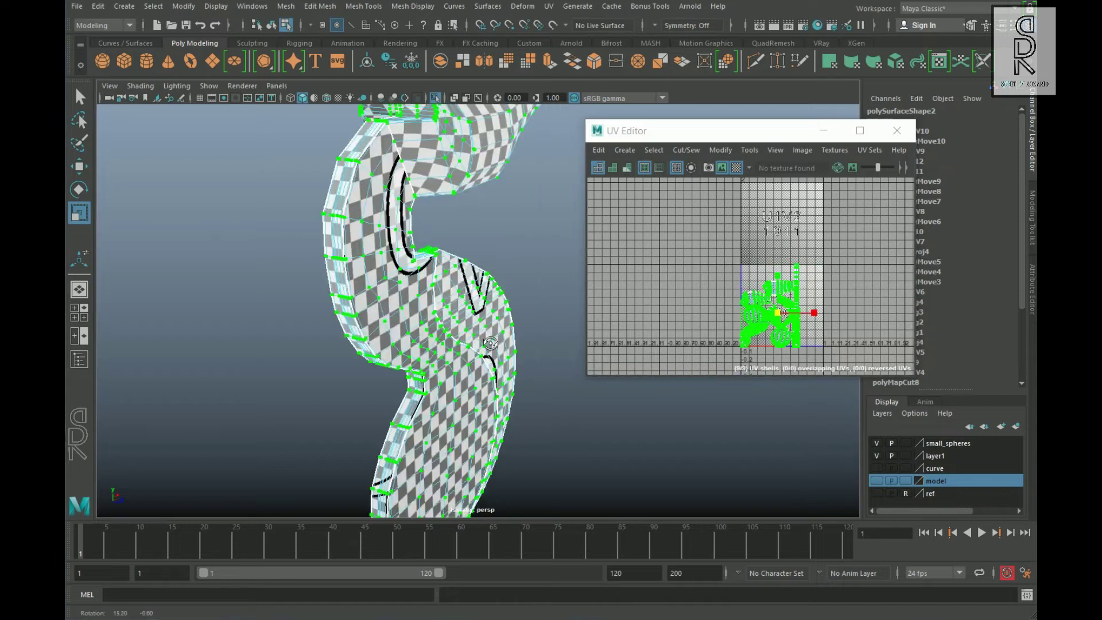
left_click_drag(322, 321, 303, 330, "alt")
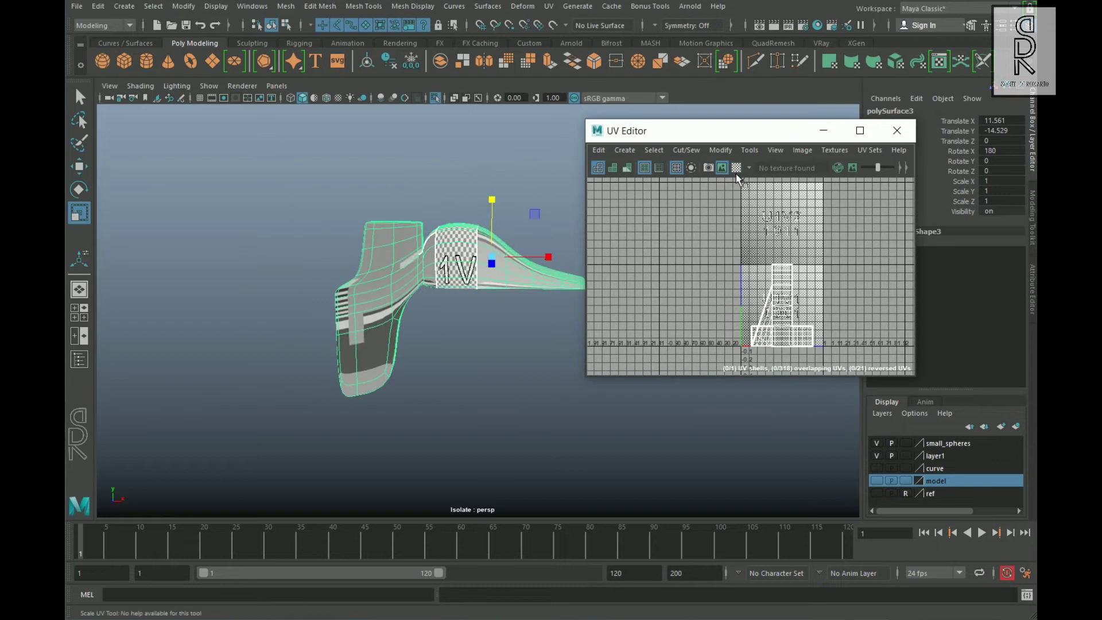
Step: Apply a planar UV projection to the L-shaped part and move its bulged section's cut-off shell away from the upright's shell
left_click(549, 6)
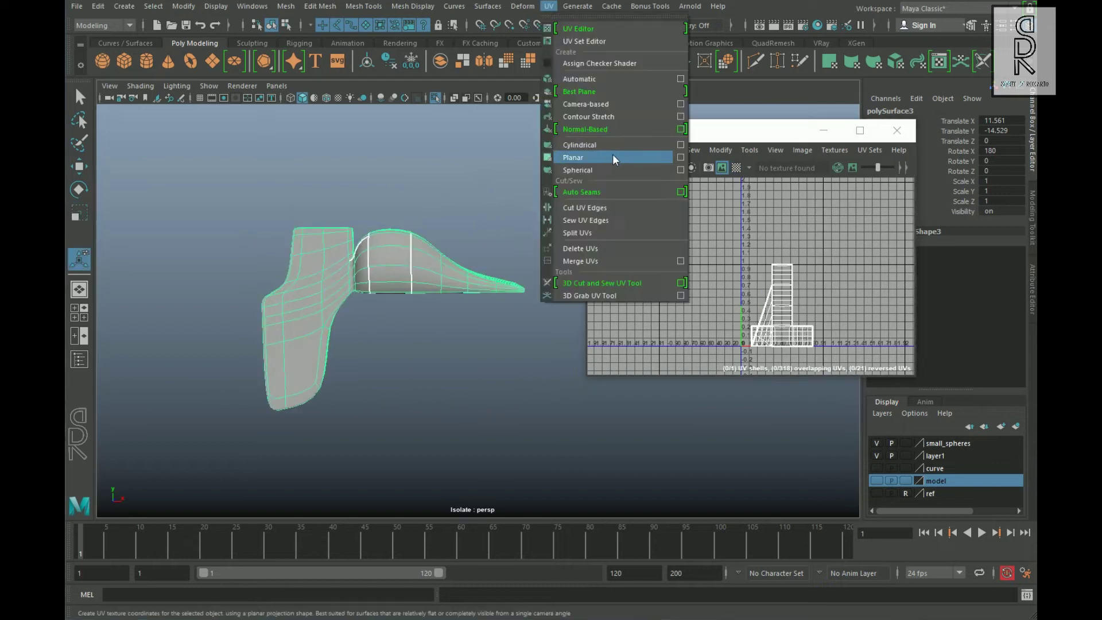
left_click(574, 155)
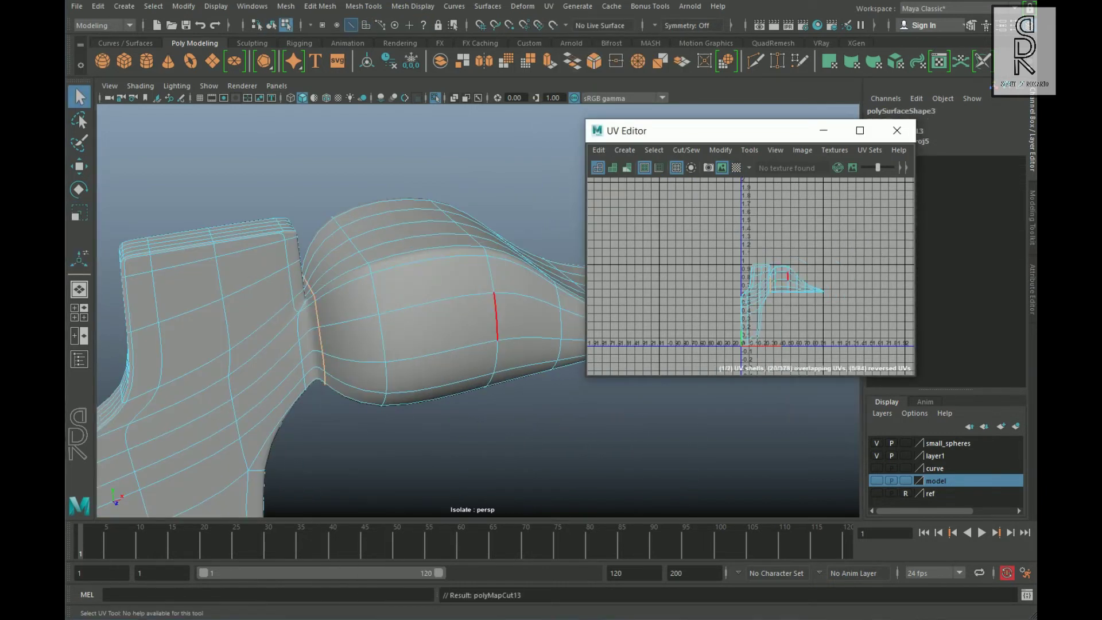
key("w")
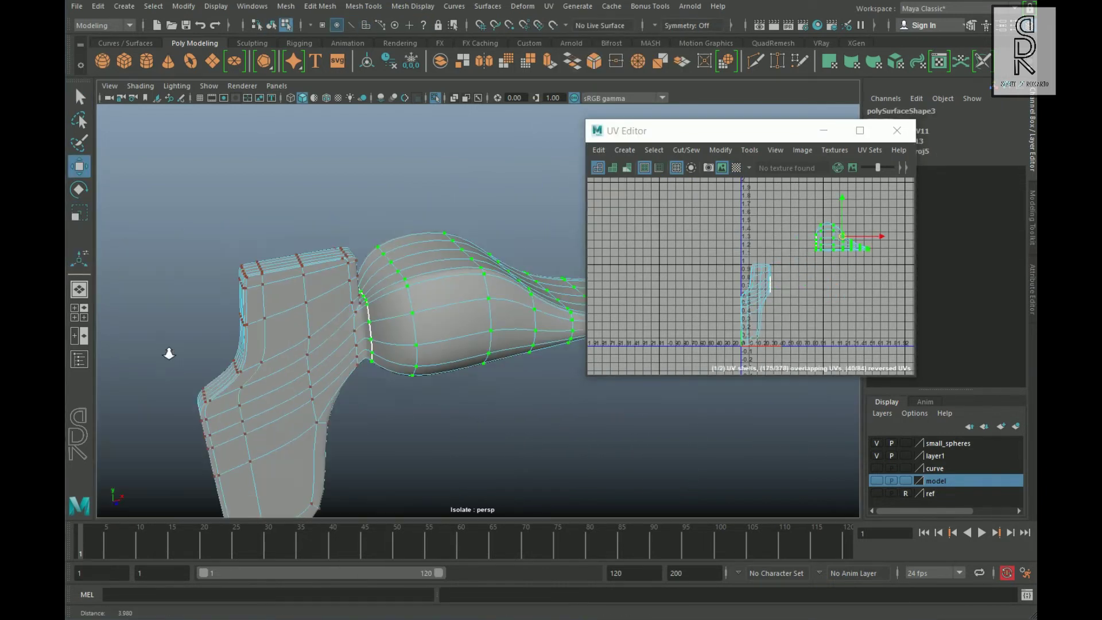
left_click_drag(167, 352, 339, 349, "alt")
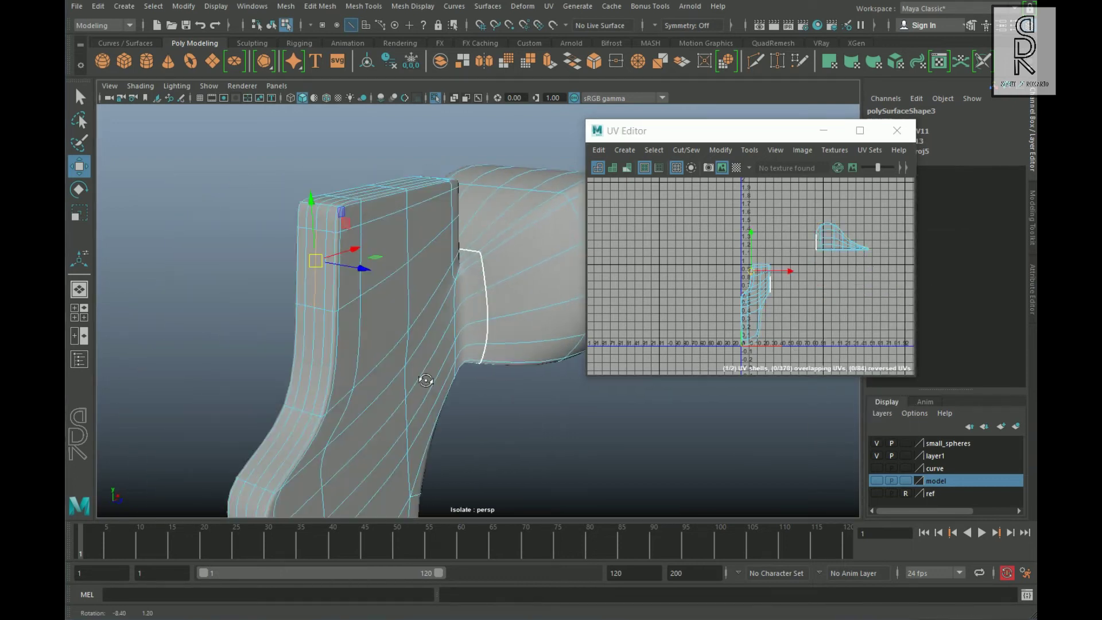
Step: Cut the UVs along the L-shaped part's rim edges and separate the upright's two flat side shells
left_click_drag(423, 381, 472, 301, "alt")
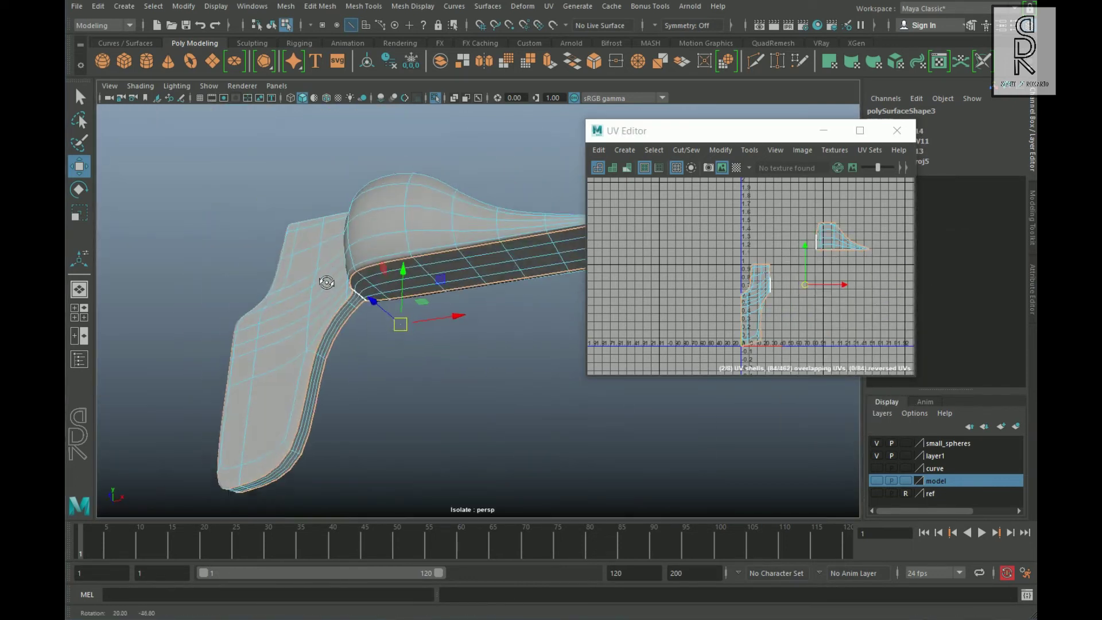
right_click(757, 300)
right_click(731, 270, "shift")
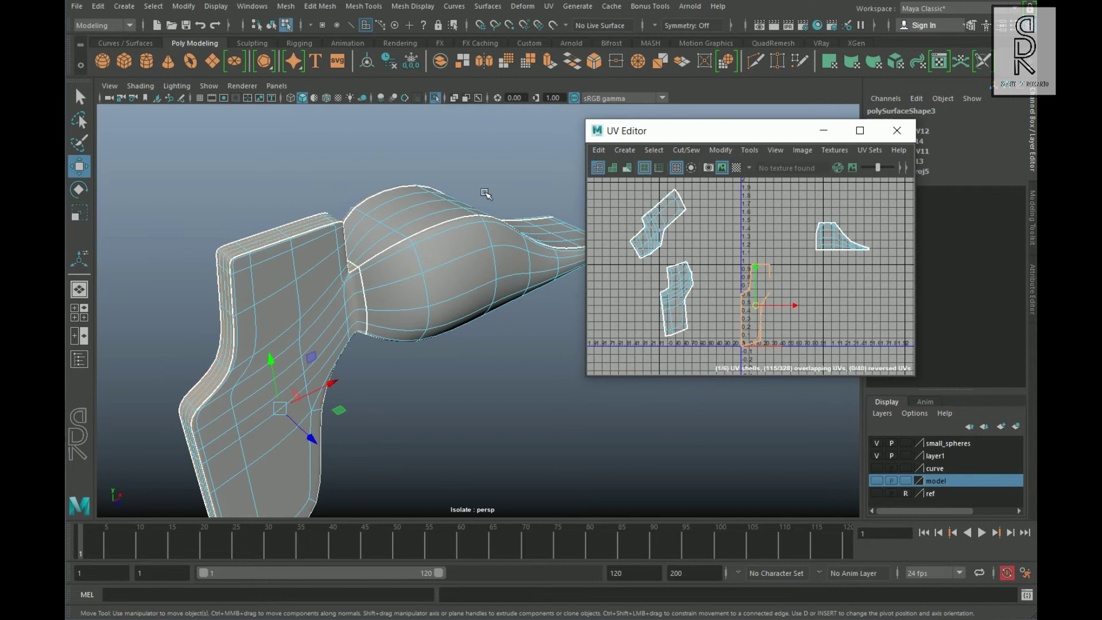
Step: Apply a planar UV projection to the upright's narrow rim faces and place the strip beside the flat side shells
left_click(548, 6)
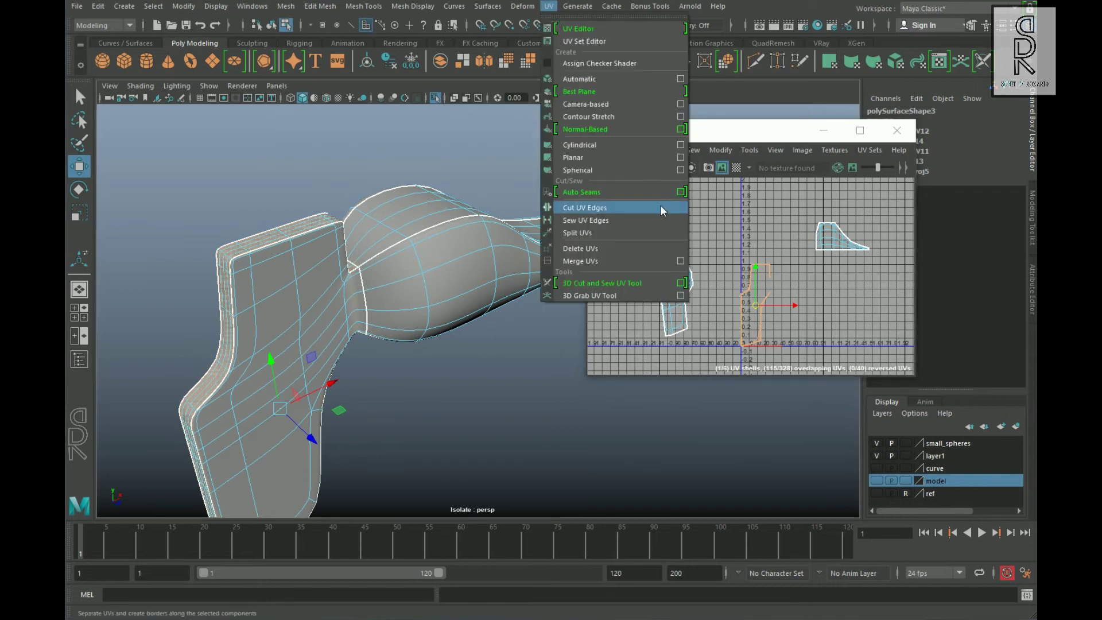
left_click(684, 158)
left_click(640, 214)
left_click(794, 4)
right_click_drag(796, 292, 851, 294)
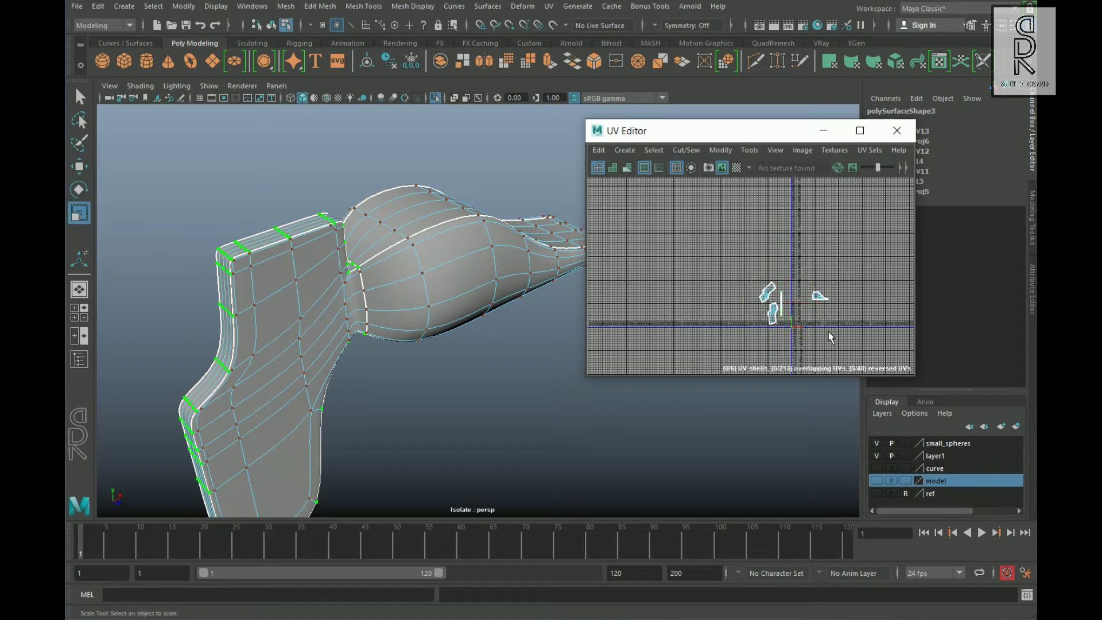
Step: Select the bulged section's side shell, unfold it and move it clear above the remaining shells
scroll(830, 316, "up", 4)
left_click(809, 281)
right_click_drag(810, 280, 832, 291, "ctrl")
left_click(808, 276)
right_click_drag(846, 241, 780, 244, "shift")
left_click_drag(807, 275, 750, 215)
Step: Try to unfold the UV shell of the bulged section's narrow rim strip
left_click(811, 274)
left_click_drag(459, 270, 391, 287, "alt")
right_click_drag(846, 247, 780, 248, "shift")
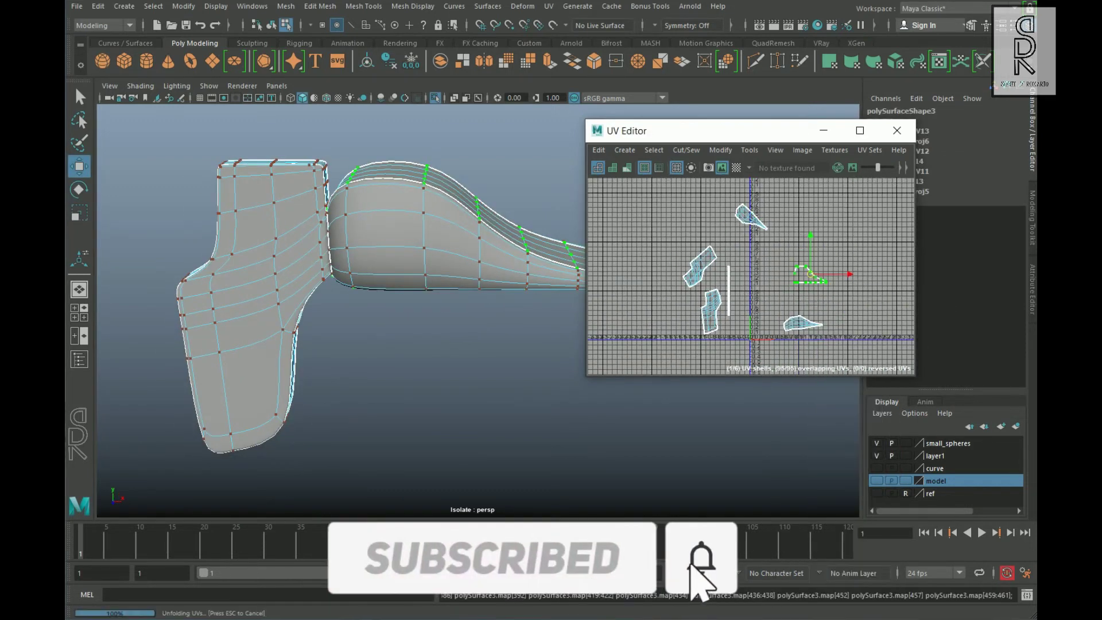
Step: Select the bulged section's rim faces, apply a planar UV projection and straighten their strip shell
right_click_drag(826, 293, 824, 306)
left_click_drag(785, 252, 857, 301)
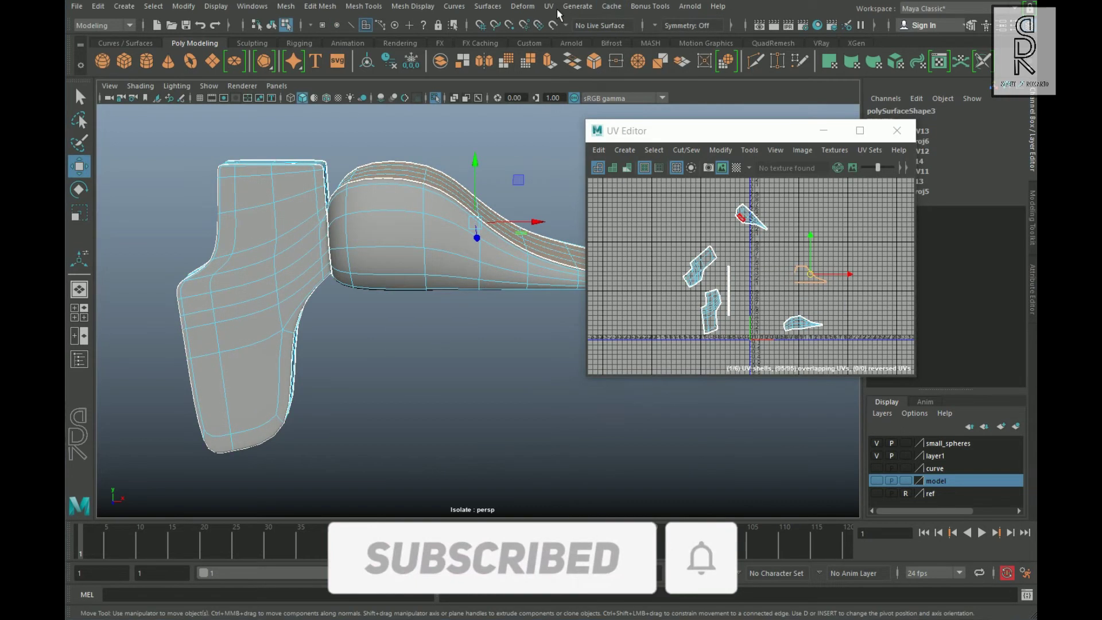
left_click(548, 7)
left_click(683, 144)
left_click(664, 216)
left_click(754, 213)
right_click_drag(769, 314, 818, 331, "ctrl")
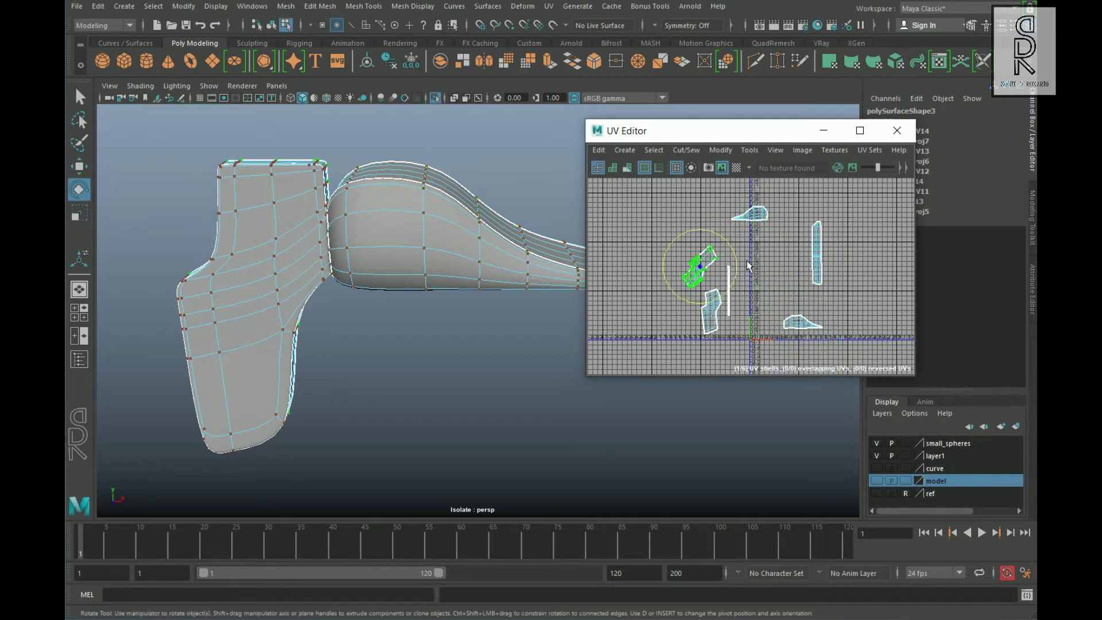
Step: Turn on the checker display and rotate the upright's flat side shells so they stand straight
left_click(736, 168)
left_click_drag(437, 290, 459, 313, "alt")
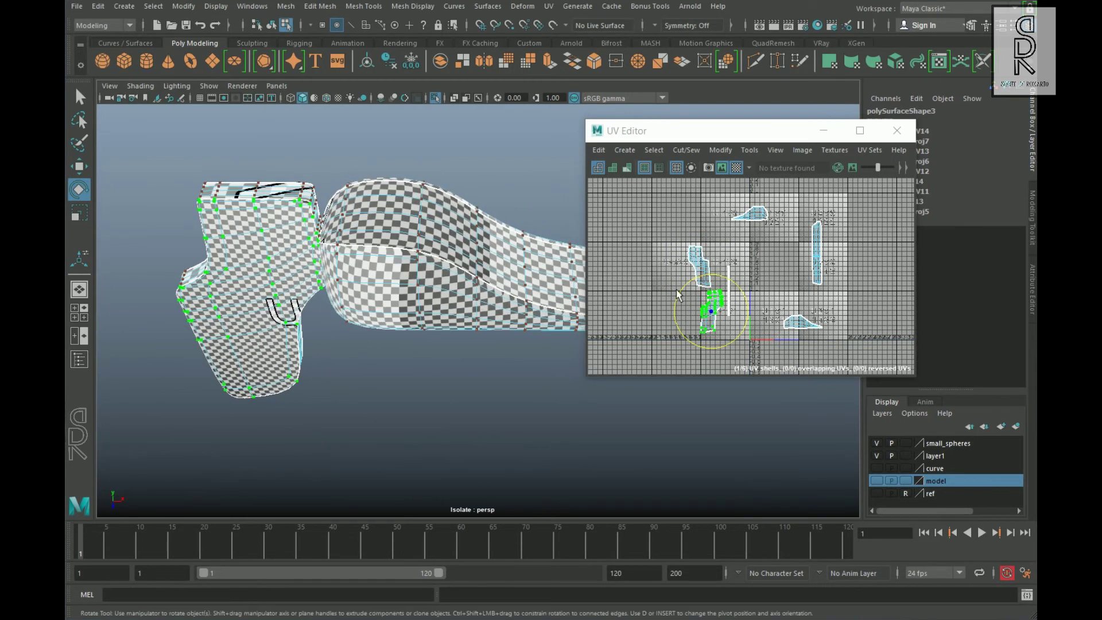
left_click_drag(745, 303, 763, 304)
left_click_drag(425, 310, 528, 310, "alt")
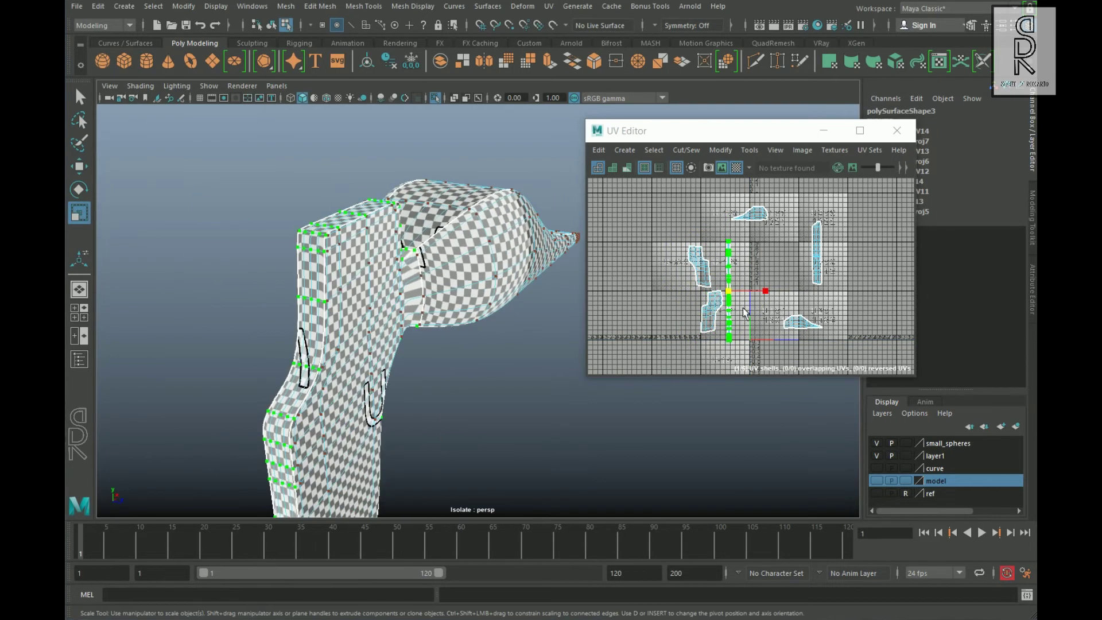
Step: Select all of the L-shaped part's UV shells and lay them out inside the UV tile
middle_click_drag(813, 315, 765, 314, "alt")
left_click_drag(516, 367, 413, 357, "alt")
right_click_drag(414, 356, 486, 410, "alt")
scroll(685, 225, "down", 2)
left_click_drag(666, 213, 804, 335)
right_click_drag(829, 231, 772, 248, "shift")
right_click_drag(517, 299, 425, 299, "alt")
left_click_drag(436, 299, 459, 275, "alt")
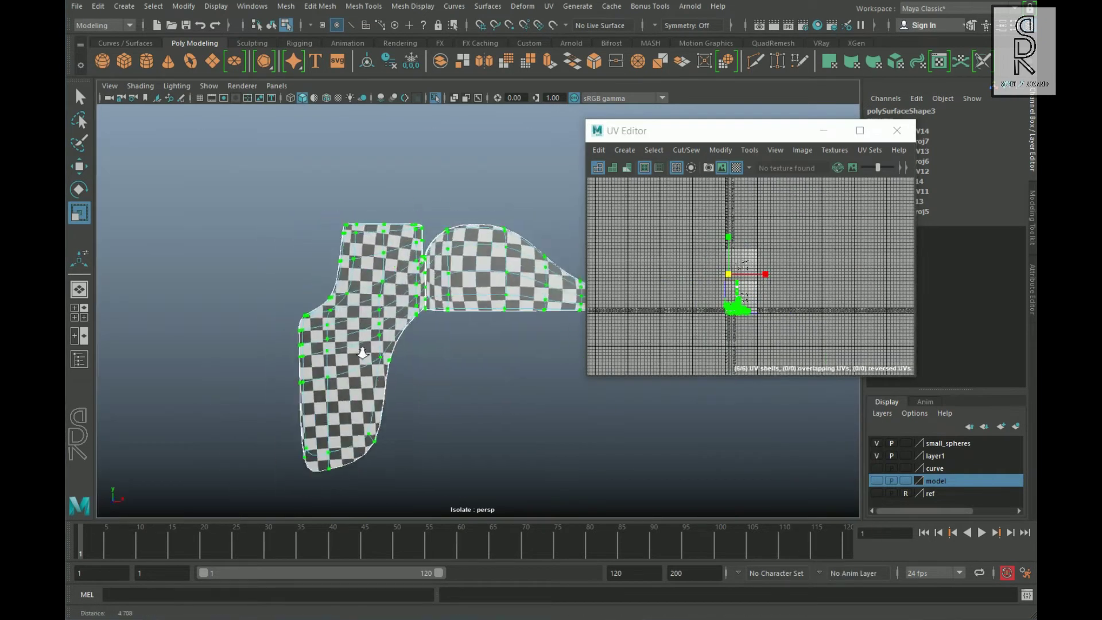
Step: Leave the finished L-shaped part's isolation, isolate the ball-headed rod and turn off the checker display
right_click_drag(493, 287, 465, 288, "alt")
right_click_drag(468, 285, 510, 242)
left_click(435, 98)
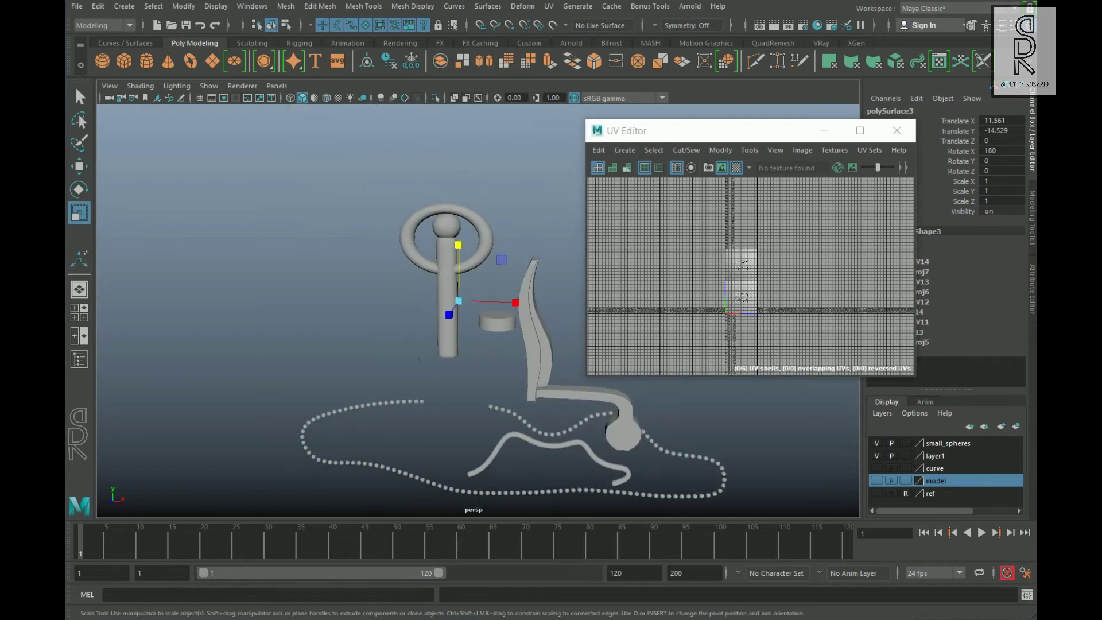
left_click_drag(406, 399, 303, 364, "alt")
left_click(295, 342)
middle_click_drag(296, 341, 345, 353, "alt")
left_click(437, 98)
mouse_move(385, 362)
left_mouse_down("alt")
mouse_move(425, 379)
mouse_move(396, 374)
left_mouse_up("alt")
left_click(737, 168)
Step: Select the ball-headed rod and apply a planar UV projection along the Z axis
left_click(548, 6)
left_click(566, 157)
left_click(552, 8)
right_click_drag(385, 225, 417, 199)
left_click(384, 212)
left_click(549, 6)
left_click(674, 154)
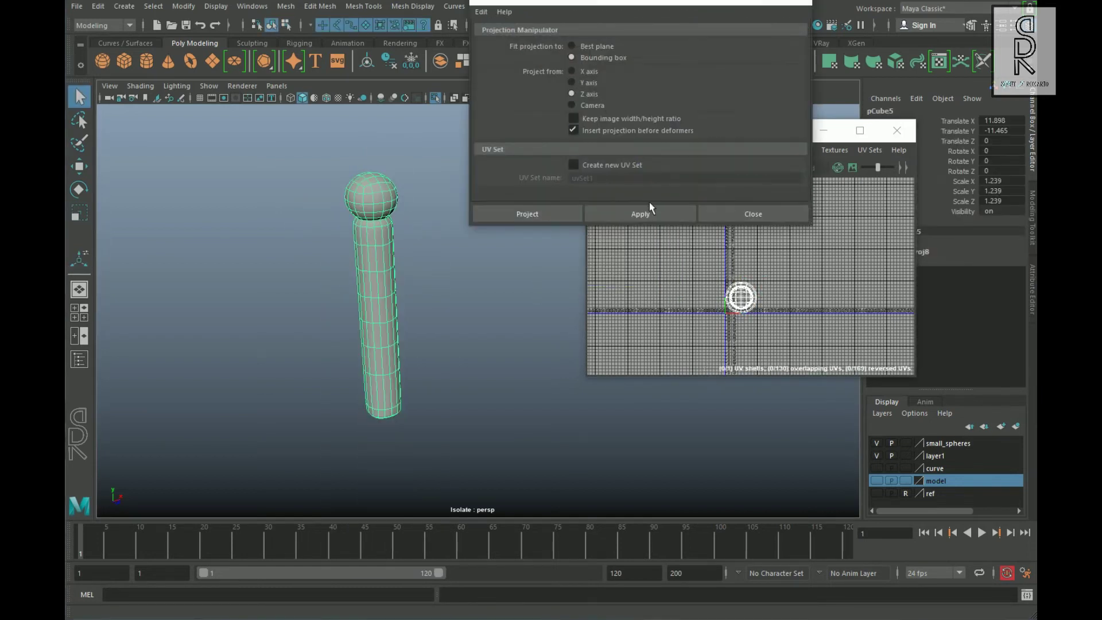
left_click(531, 214)
Step: Cut the UVs along the neck edge loop between the ball and the rod
middle_click_drag(316, 247, 423, 305, "alt")
scroll(423, 305, "up", 6)
right_click_drag(499, 218, 498, 172)
double_click(494, 217)
Step: Select the edge loop around the rod's bottom end and cut the UVs along it
right_click_drag(427, 292, 333, 319, "alt")
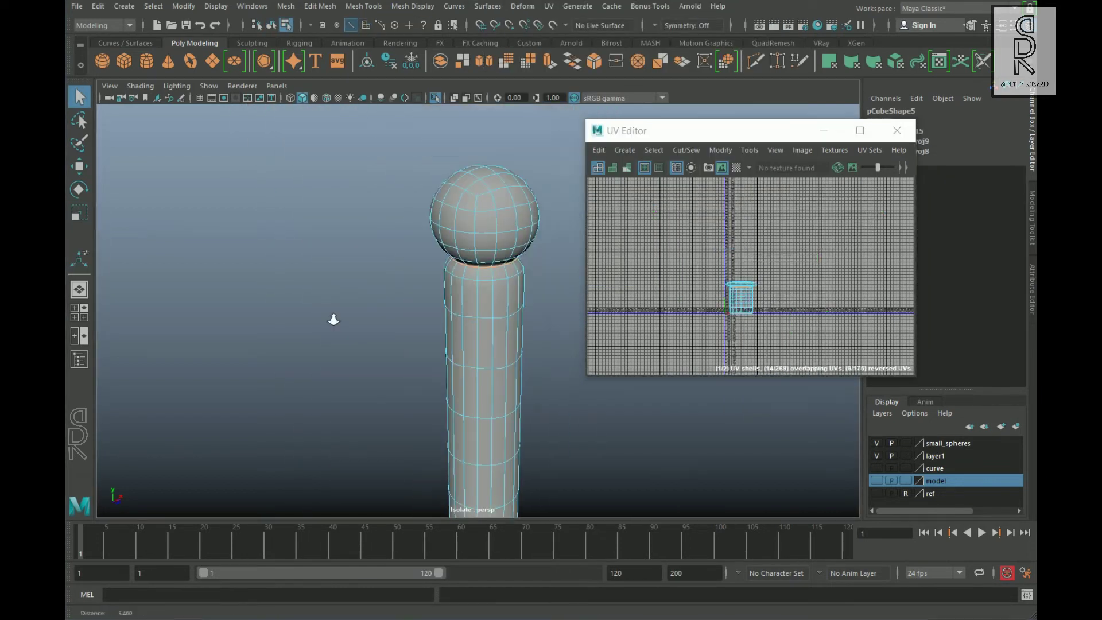
middle_click_drag(367, 448, 391, 262, "alt")
left_click_drag(391, 262, 426, 266, "alt")
right_click_drag(344, 270, 425, 287, "alt")
double_click(379, 339)
right_click_drag(739, 239, 691, 256, "shift")
Step: Cut the ball and rod lengthwise into halves, then unfold and spread out the resulting UV shells
middle_click_drag(223, 307, 298, 460, "alt")
right_click_drag(391, 322, 476, 340, "alt")
double_click(502, 336)
right_click_drag(793, 249, 742, 268, "shift")
right_click_drag(737, 271, 775, 320, "ctrl")
left_click(804, 325)
scroll(777, 323, "up", 6)
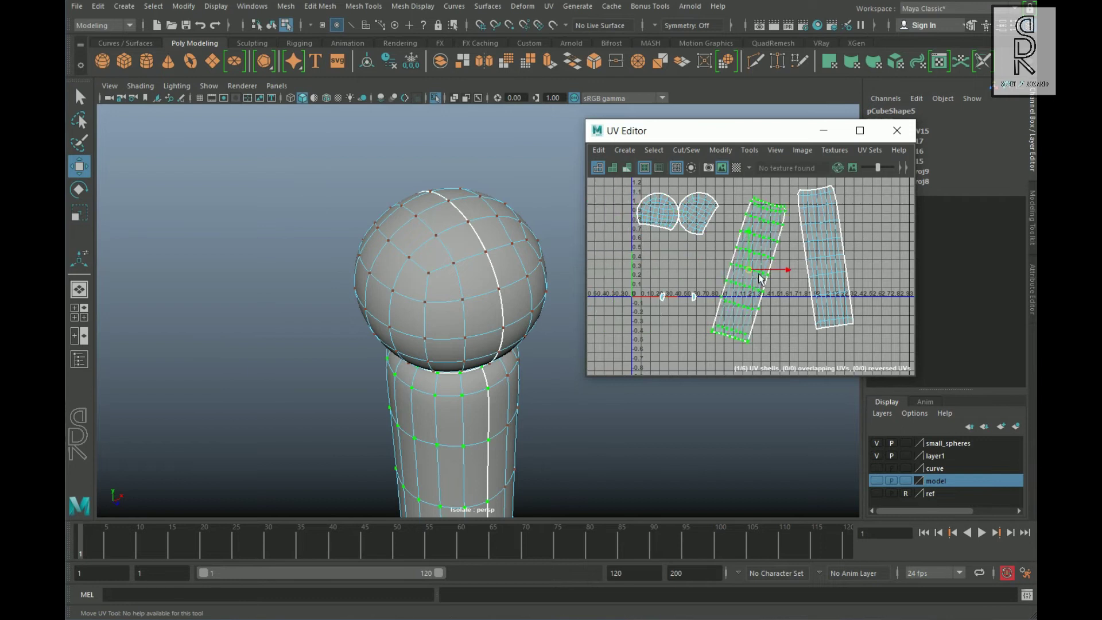
Step: Select the edge loop across the rod's bottom cap and move and sew its two half shells together
right_click_drag(772, 236, 771, 195)
right_click_drag(516, 298, 425, 310, "alt")
middle_click_drag(437, 368, 488, 247, "alt")
double_click(753, 277)
left_click_drag(540, 402, 516, 241, "alt")
right_click_drag(402, 287, 483, 281, "alt")
right_click_drag(482, 280, 472, 223)
double_click(468, 279)
left_click_drag(468, 278, 546, 315, "alt")
right_click_drag(805, 287, 702, 319, "shift")
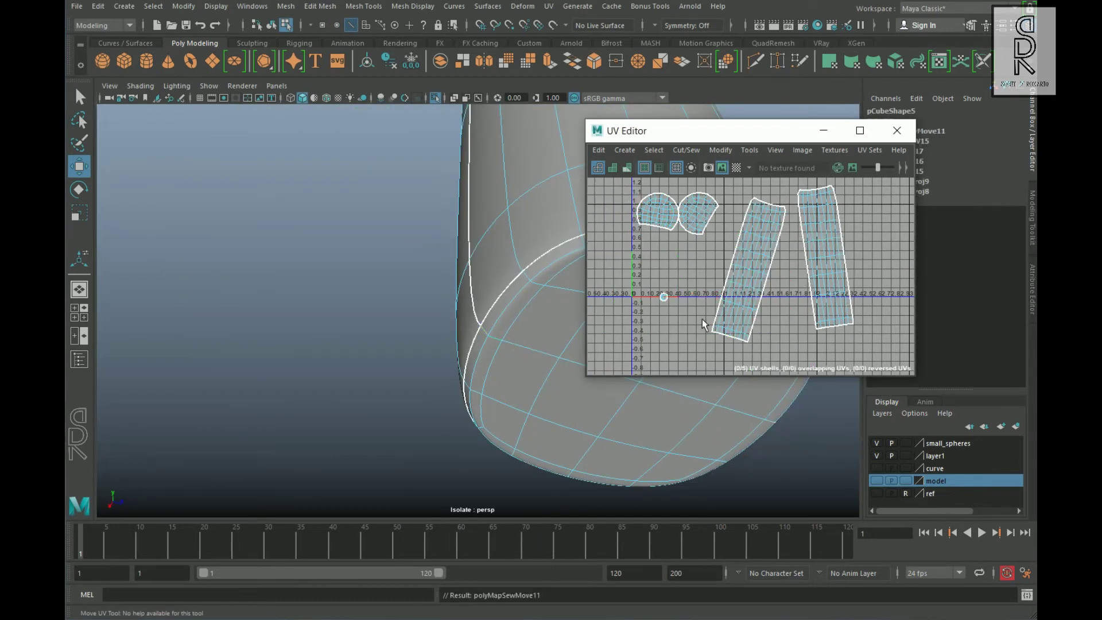
Step: Rotate the ball's half shells and the rod's two long shells so they stand straight
left_click(704, 215)
scroll(708, 244, "up", 2)
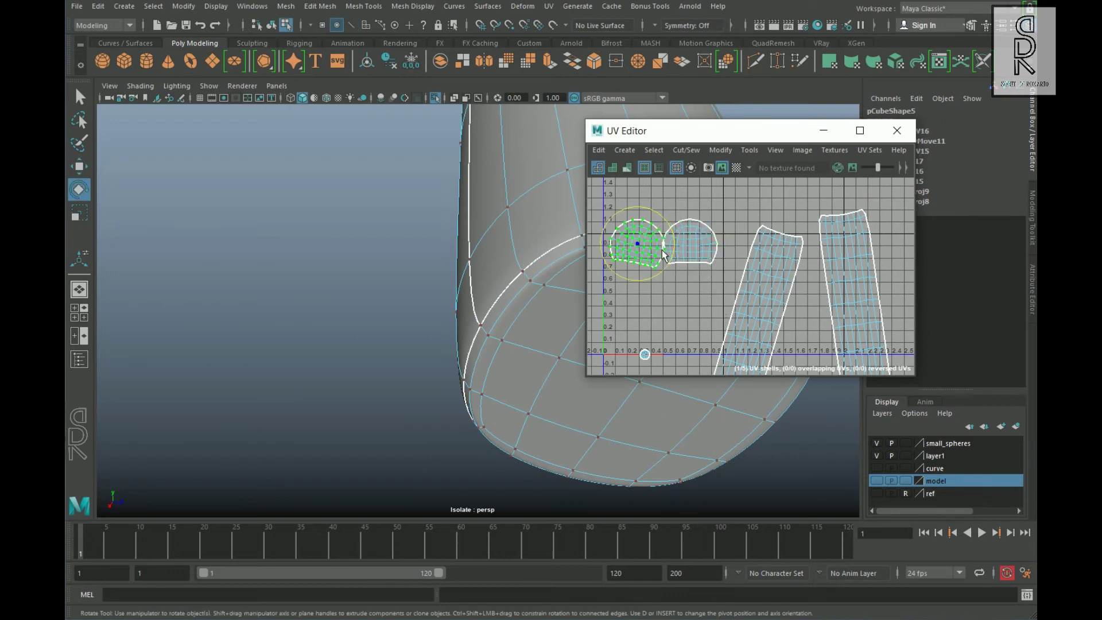
left_click_drag(784, 287, 785, 288)
scroll(784, 287, "down", 1)
middle_click_drag(830, 333, 810, 271, "alt")
left_click(822, 269)
left_click_drag(853, 258, 858, 268)
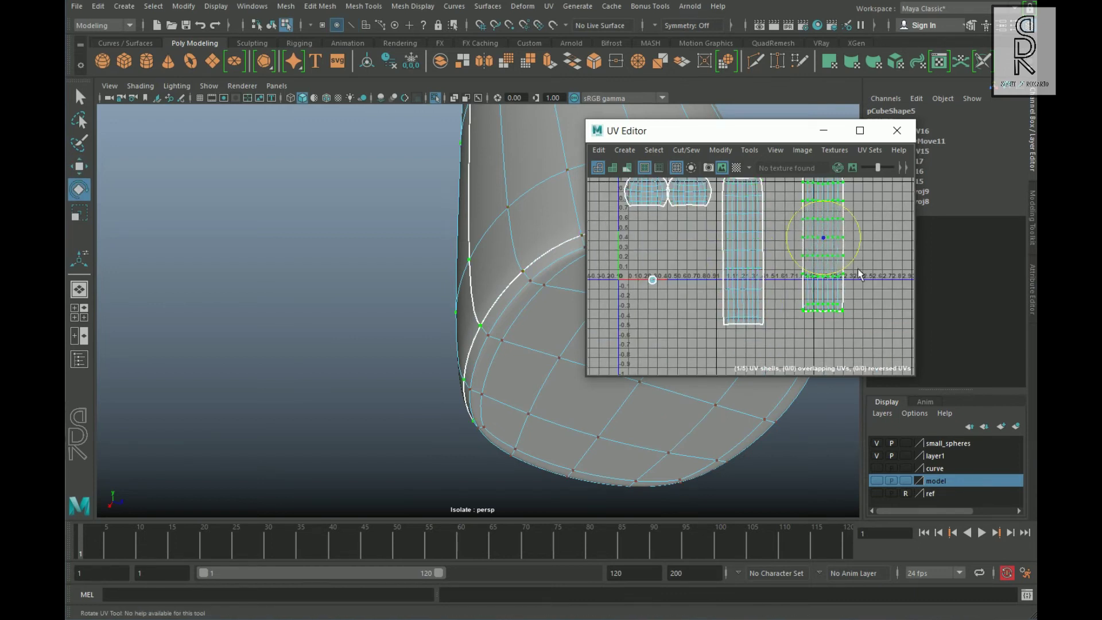
Step: Lay out all of the ball-headed rod's UV shells in the UV tile and check them with the checker display
scroll(839, 299, "down", 3)
left_click_drag(726, 321, 867, 231)
right_click_drag(873, 229, 824, 249, "shift")
left_click(736, 167)
scroll(459, 310, "down", 8)
left_click_drag(459, 287, 455, 339, "alt")
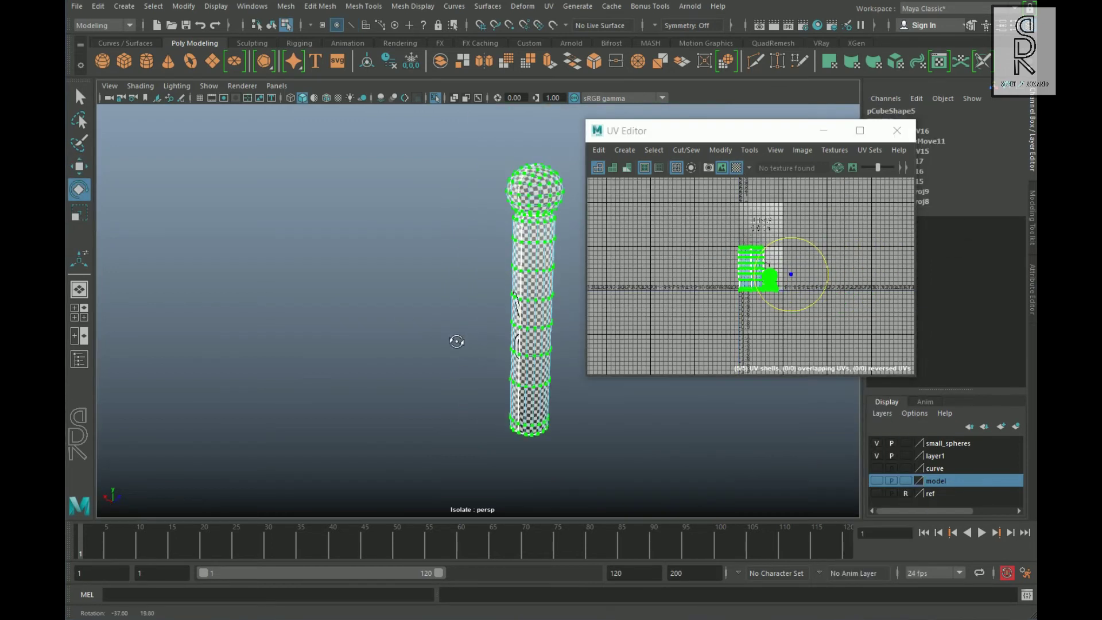
Step: Add the ball-headed rod to the model layer and leave the isolated view
right_click_drag(492, 358, 542, 338)
right_click(947, 482)
left_click(976, 491)
key("ctrl+1")
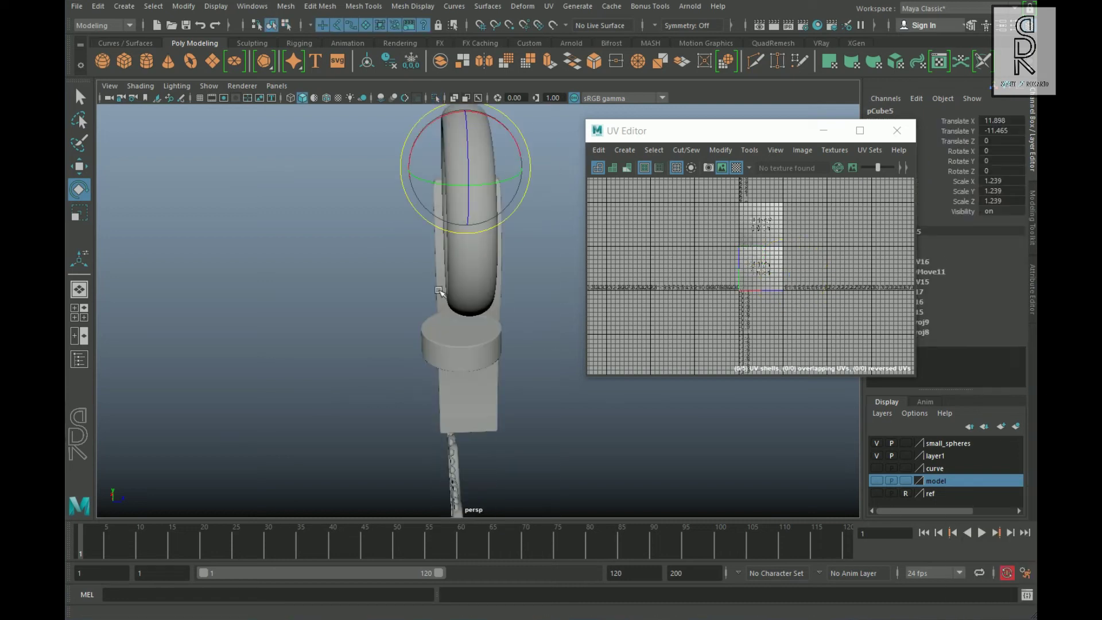
Step: Select all UVs of the large ring and unfold them
left_click_drag(487, 302, 344, 298, "alt")
left_click(453, 195)
left_click_drag(459, 287, 477, 279, "alt")
right_click_drag(730, 195, 787, 198)
left_click_drag(726, 305, 823, 236)
right_click_drag(818, 239, 783, 336, "shift")
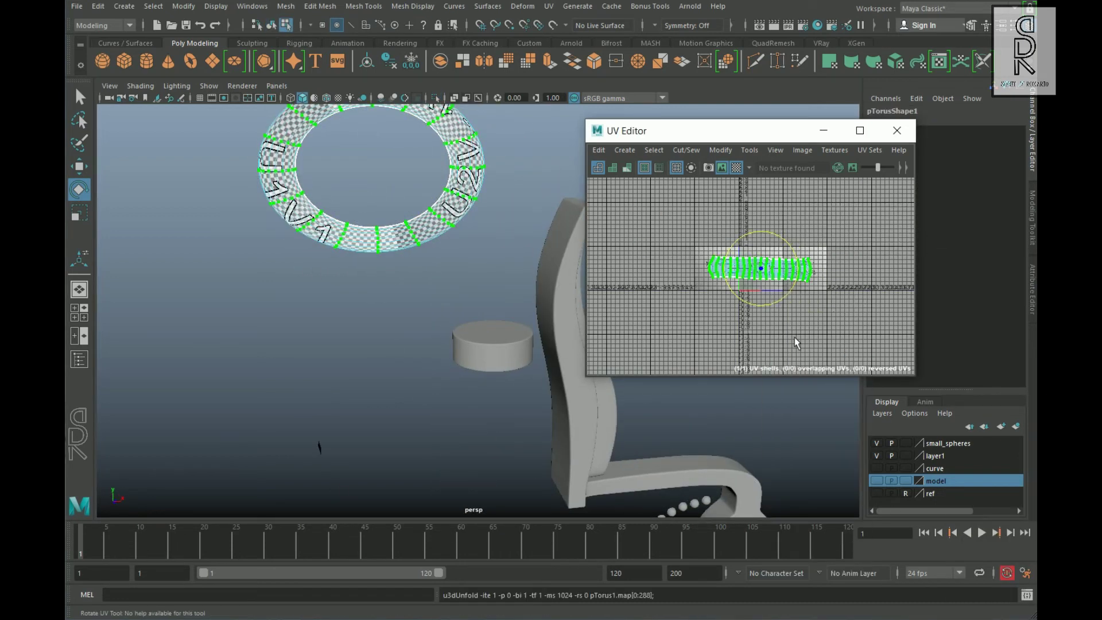
Step: Lay out the ring's unfolded UV shell along the bottom of the UV tile
right_click_drag(818, 295, 779, 304, "shift")
scroll(779, 303, "up", 6)
middle_click_drag(790, 310, 827, 332, "alt")
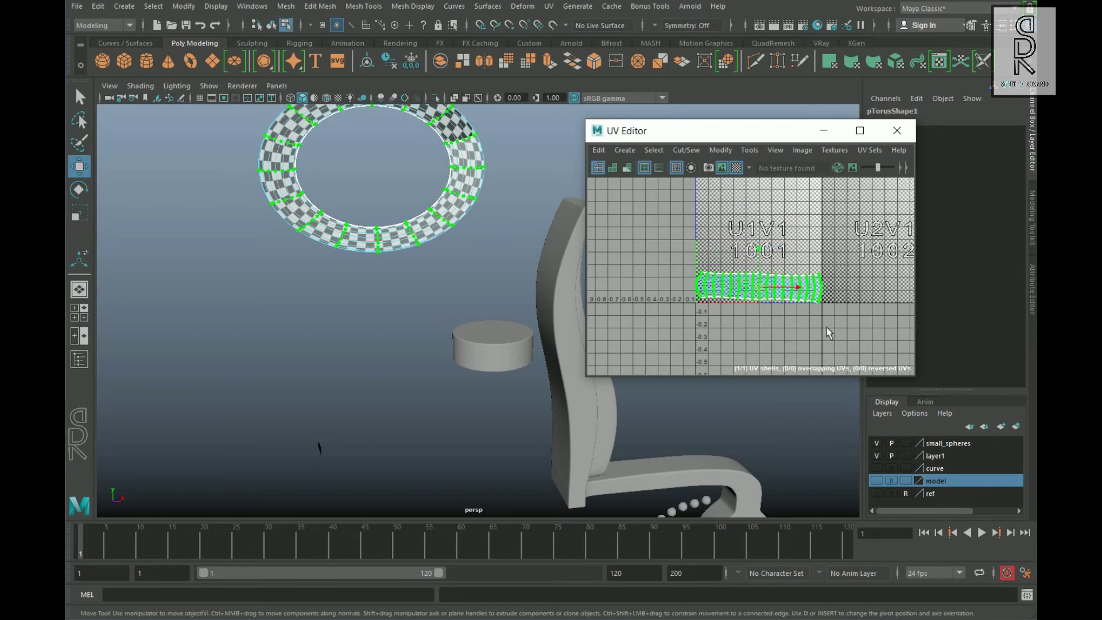
key("e")
left_click_drag(796, 288, 802, 280)
Step: Return the ring to object selection and add it to the model layer
right_click_drag(509, 222, 546, 189)
scroll(505, 299, "down", 3)
left_click_drag(505, 419, 488, 376, "alt")
right_click(937, 481)
left_click(963, 508)
Step: Select all UVs of the short cylinder beside the upright part and lay out its shells in the UV tile
middle_click_drag(376, 339, 365, 310, "alt")
left_click(477, 327)
key("w")
left_click_drag(445, 459, 438, 423, "alt")
scroll(438, 423, "up", 5)
right_click_drag(729, 241, 786, 244)
left_click_drag(718, 316, 829, 185)
right_click_drag(837, 231, 790, 235, "shift")
Step: Check the short cylinder's checker pattern and add it to the model layer
scroll(790, 291, "up", 2)
left_click_drag(459, 345, 459, 396, "alt")
scroll(459, 396, "up", 3)
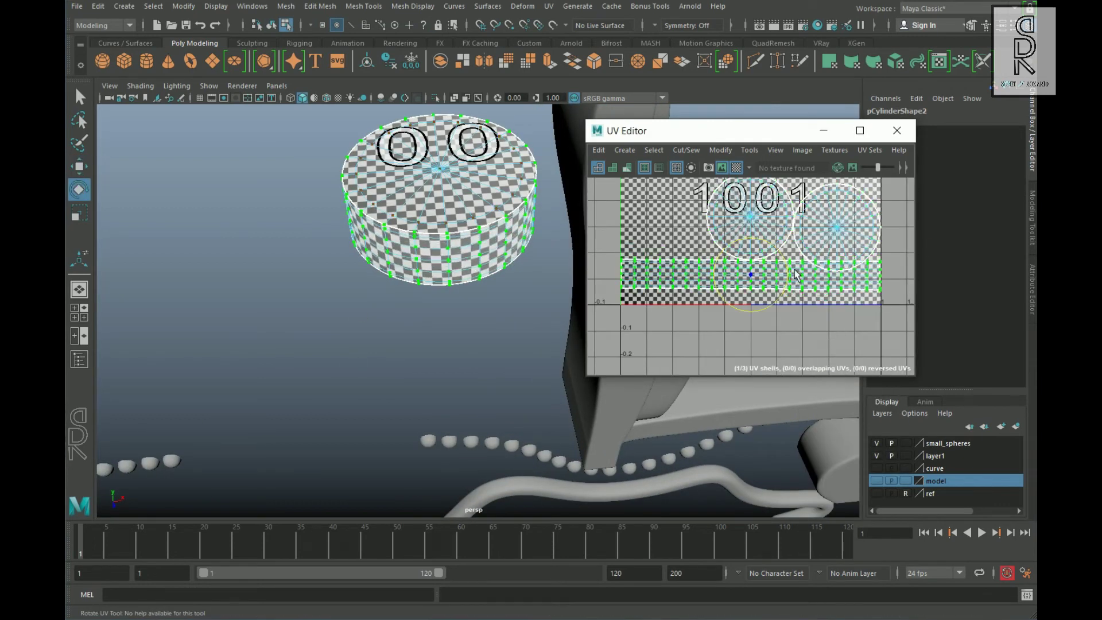
scroll(803, 306, "down", 4)
left_click(709, 242)
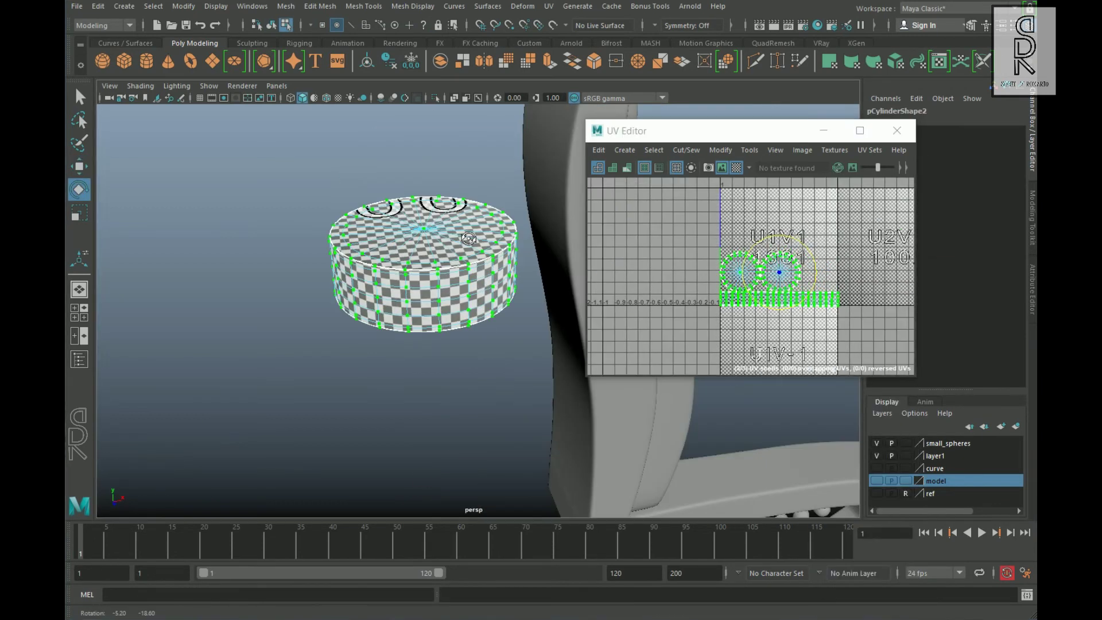
right_click(936, 481)
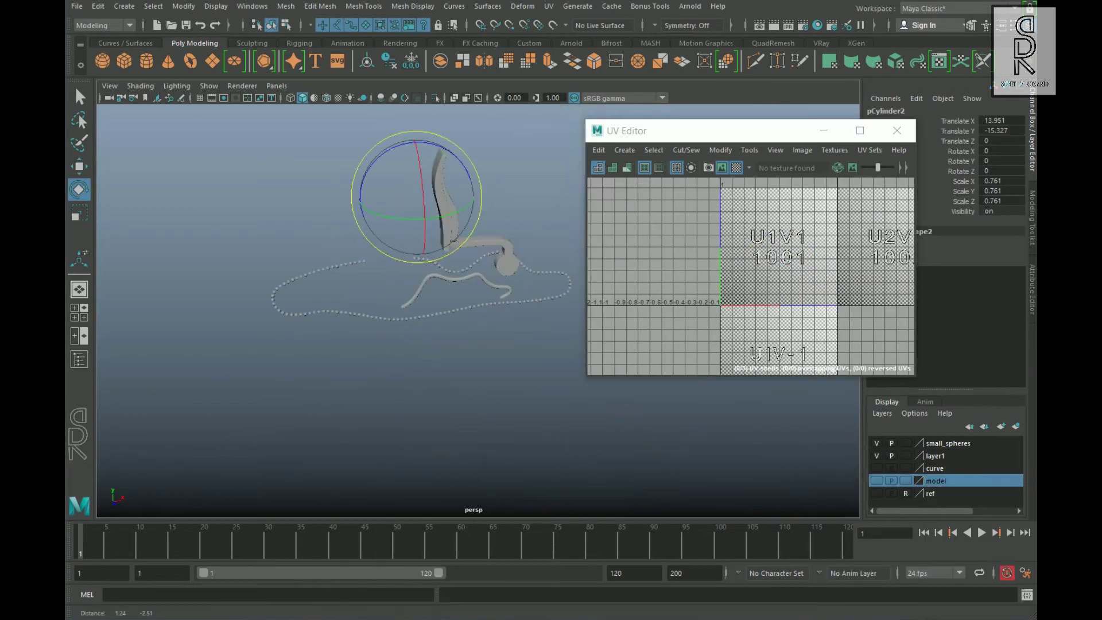
Step: Isolate the long wavy tube and apply a planar UV projection to it
left_click_drag(290, 312, 342, 344, "alt")
key("ctrl+1")
left_click(315, 327)
key("ctrl+z")
key("f")
left_click(549, 5)
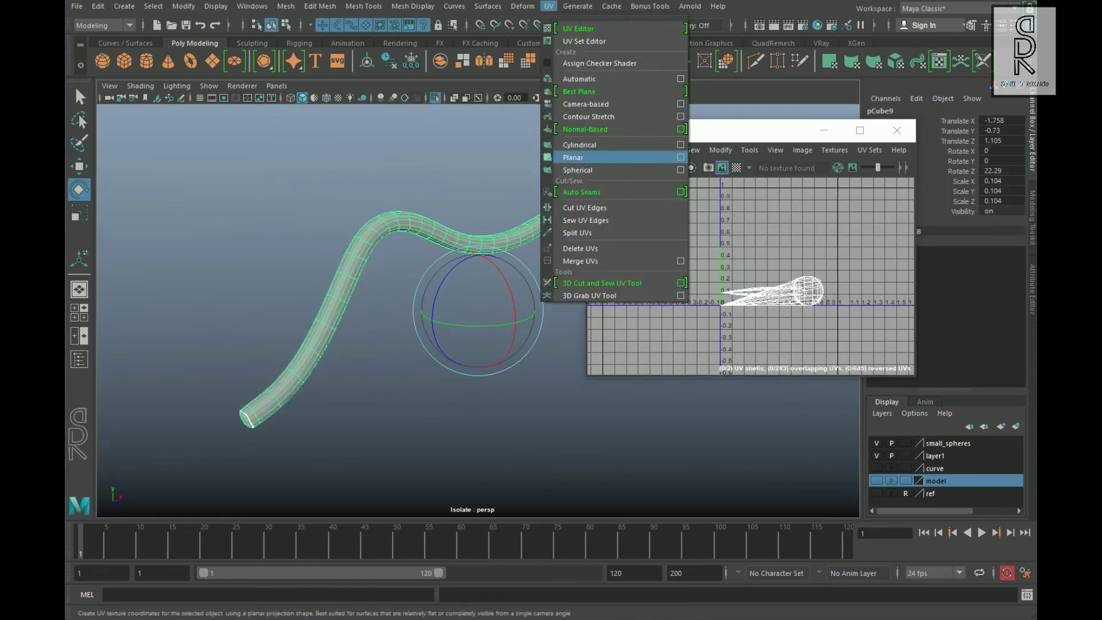
left_click(682, 157)
left_click(676, 218)
left_click(753, 213)
Step: Select the lengthwise edge loop along the wavy tube and cut its UVs there
left_click_drag(436, 339, 568, 299, "alt")
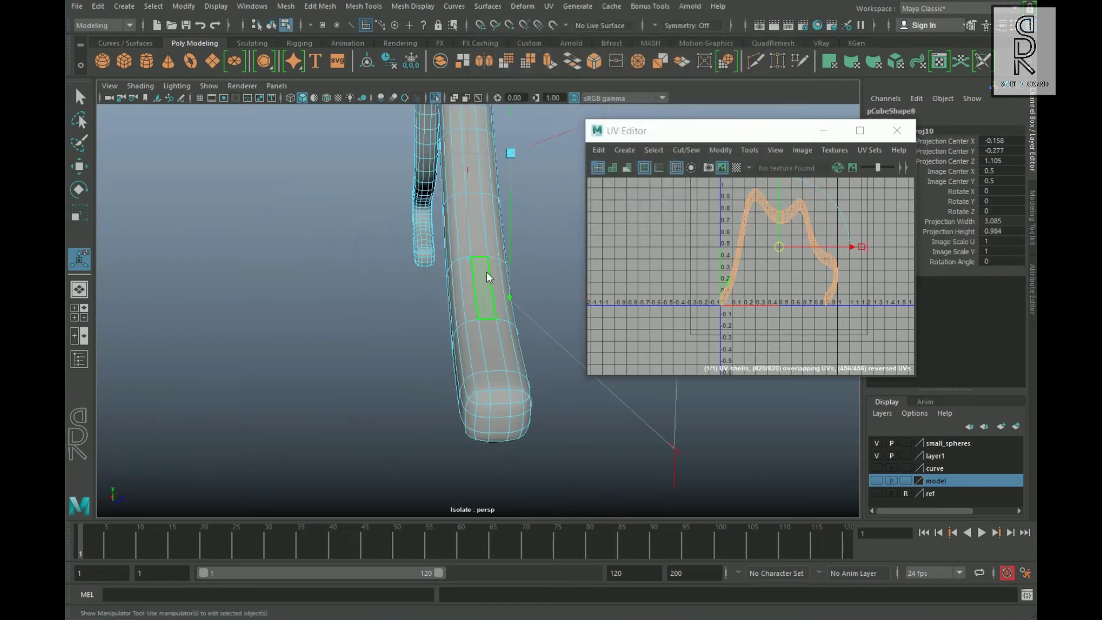
double_click(488, 350)
key("shift+x")
Step: Select the wavy tube's cut UV shells and unfold them
right_click_drag(837, 241, 788, 269)
left_click(802, 224)
left_click(809, 235)
right_click_drag(843, 206, 800, 265, "shift")
scroll(810, 320, "down", 3)
left_click_drag(682, 217, 859, 338)
right_click_drag(859, 211, 850, 339, "shift")
Step: Arrange and rotate the wavy tube's two UV shells so they lie horizontally in the UV tile
scroll(836, 342, "up", 3)
left_click(821, 254)
middle_click_drag(822, 253, 836, 332, "alt")
left_click(807, 293)
key("e")
left_click_drag(800, 236, 798, 229)
left_click(788, 290)
Step: Return the wavy tube to object selection, add it to the model layer and leave the isolated view
scroll(788, 289, "down", 2)
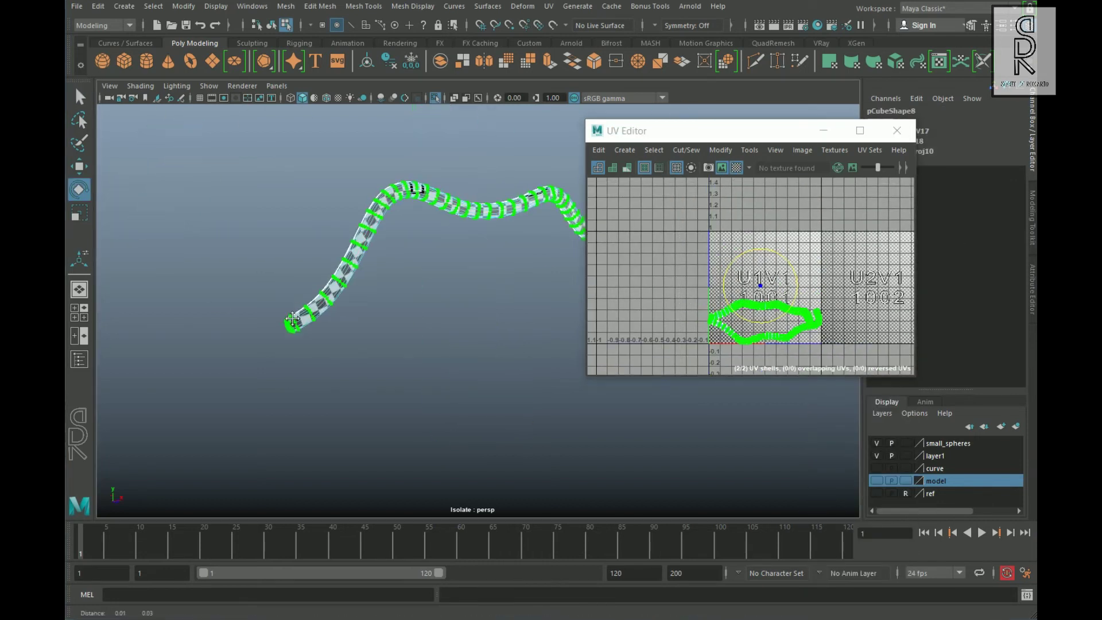
key("F8")
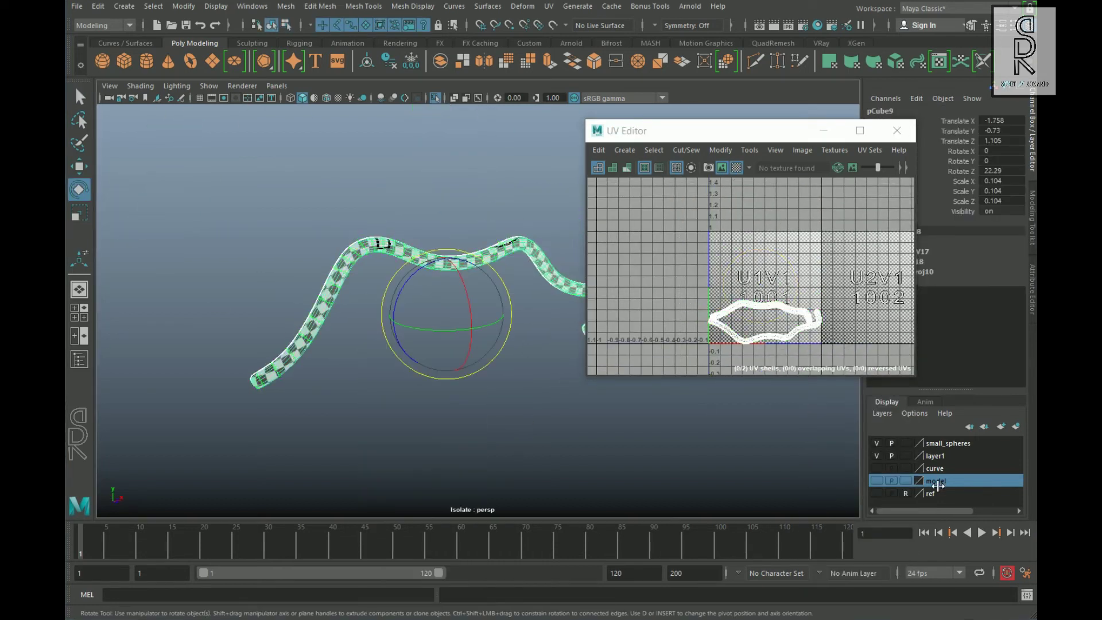
left_click(436, 99)
Step: Isolate the L-shaped part with the round-ended arm and apply automatic UV mapping to it
left_click(455, 343)
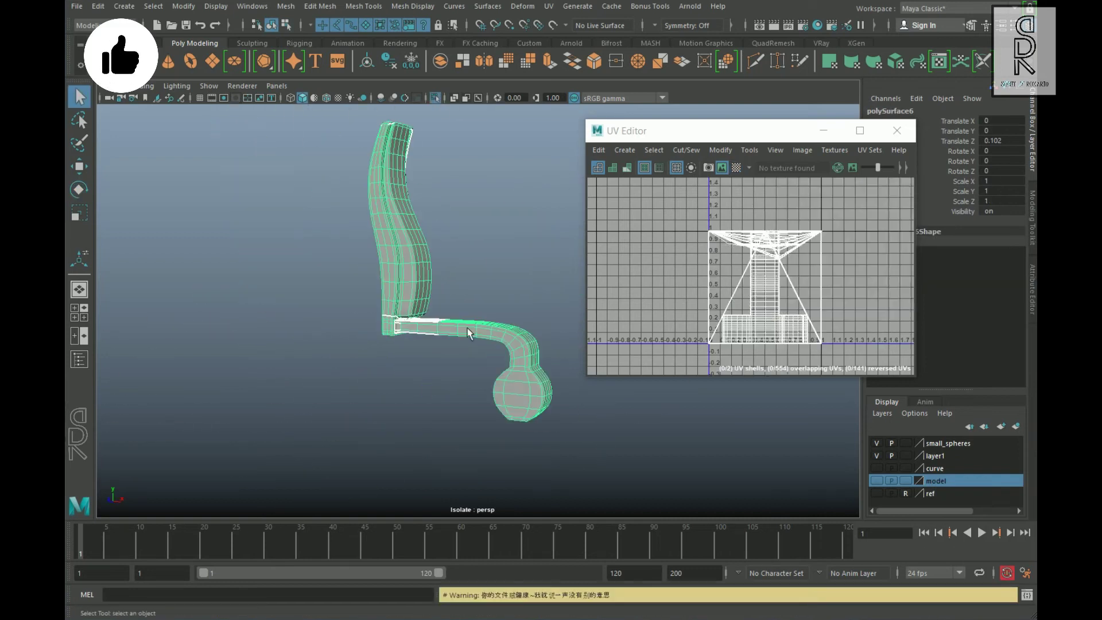
left_click(549, 5)
left_click(584, 79)
left_click_drag(460, 343, 402, 321, "alt")
scroll(316, 345, "up", 3)
right_click_drag(416, 239, 481, 214)
left_click(736, 167)
mouse_move(402, 327)
left_mouse_down("alt")
mouse_move(480, 325)
mouse_move(412, 336)
left_mouse_up("alt")
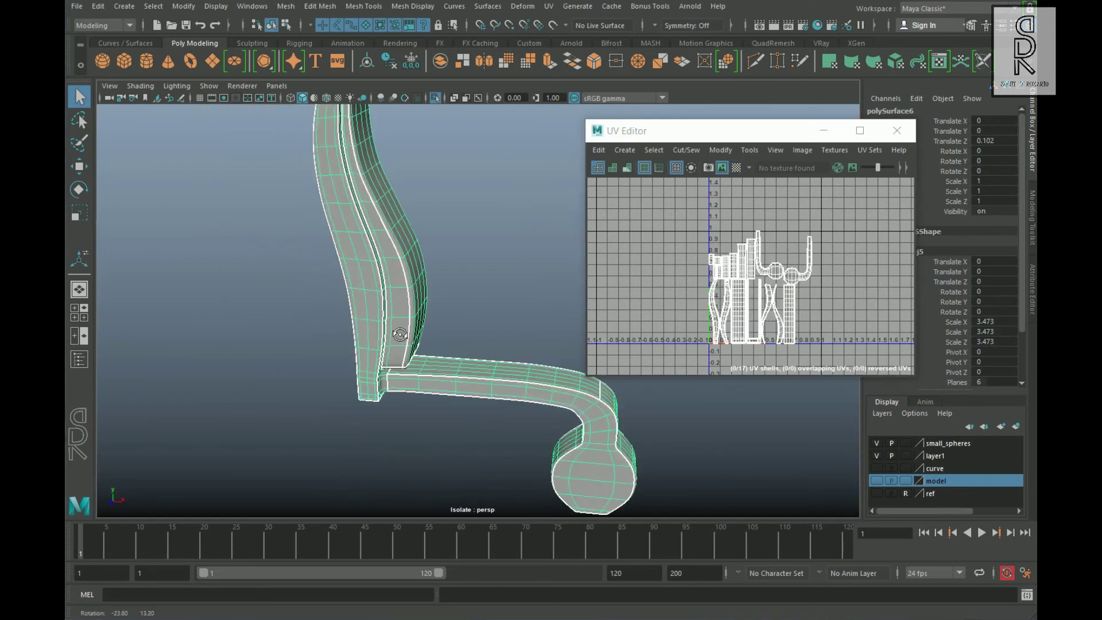
left_click_drag(400, 335, 379, 319, "alt")
middle_click_drag(567, 356, 466, 293, "alt")
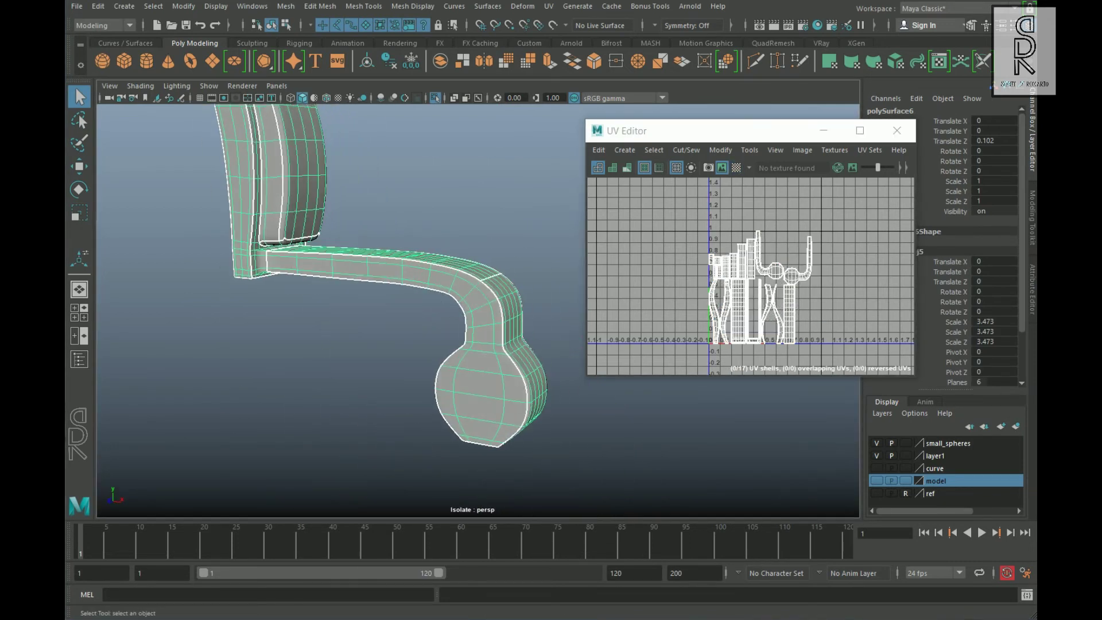
Step: Move the L-shaped part's hooked side shells and two long strip shells out of the UV tile
left_click(477, 291)
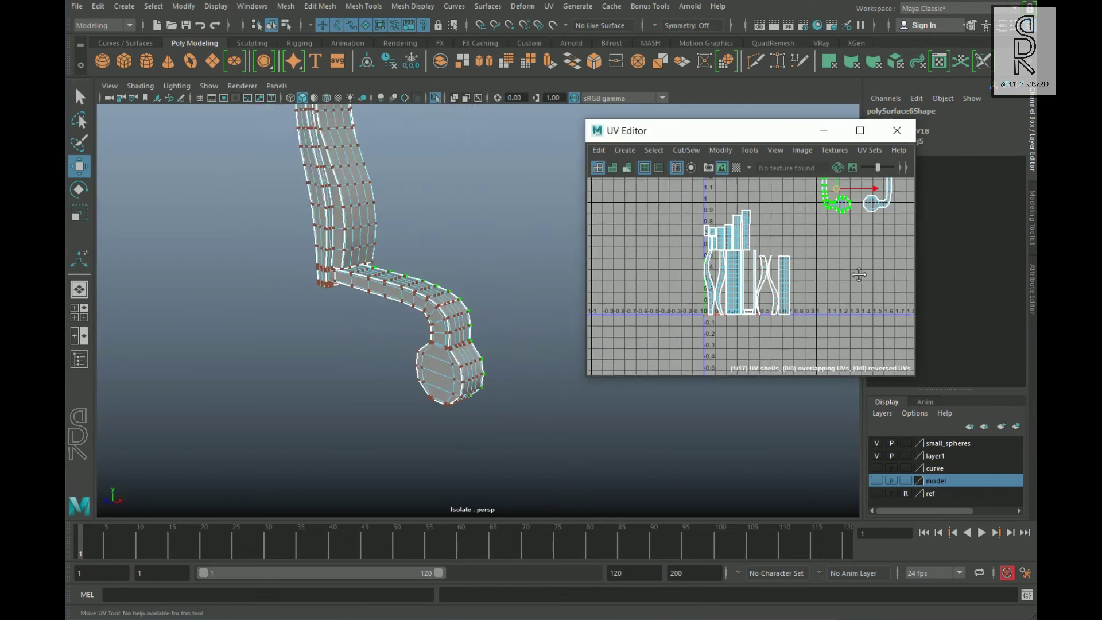
left_click(785, 296)
middle_click_drag(812, 295, 812, 312)
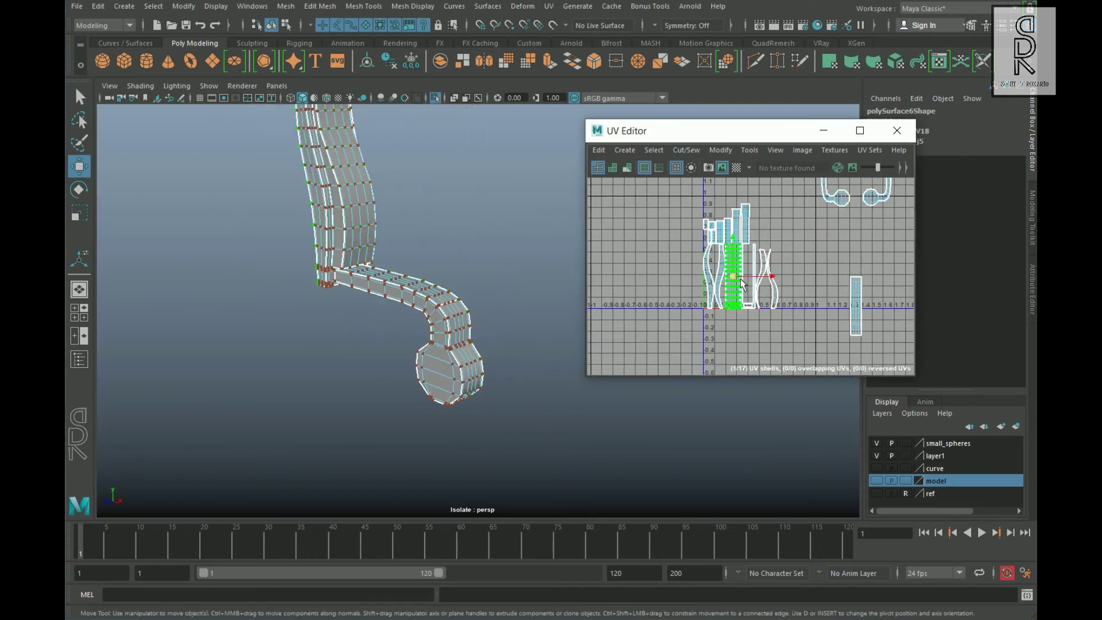
middle_click_drag(740, 292, 601, 292)
scroll(753, 332, "down", 2)
left_click(854, 319)
middle_click_drag(854, 319, 679, 274)
Step: Select the border edge across the arm's top bend, move and sew its UV shells, and set the result aside
left_click_drag(436, 345, 436, 379, "alt")
scroll(476, 370, "up", 3)
middle_click_drag(533, 456, 373, 378, "alt")
double_click(384, 384)
right_click_drag(704, 264, 844, 338, "alt")
right_click_drag(844, 338, 806, 295, "shift")
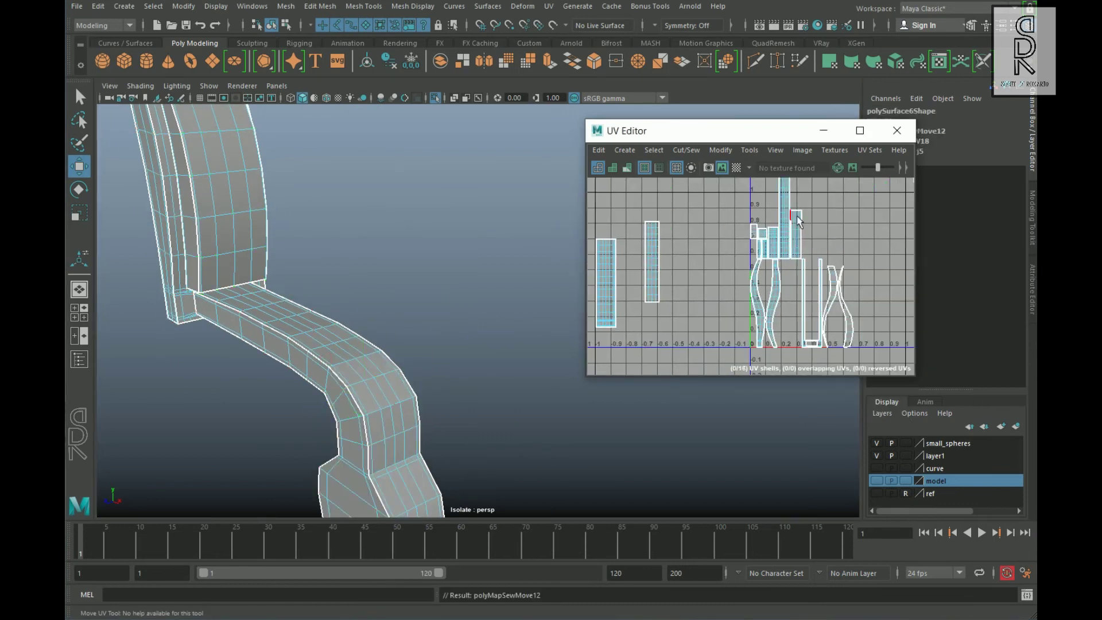
scroll(436, 345, "down", 3)
Step: Join the arm's underside UV strips with move and sew and place the long shell beside the finished strips
left_click_drag(367, 367, 437, 293, "alt")
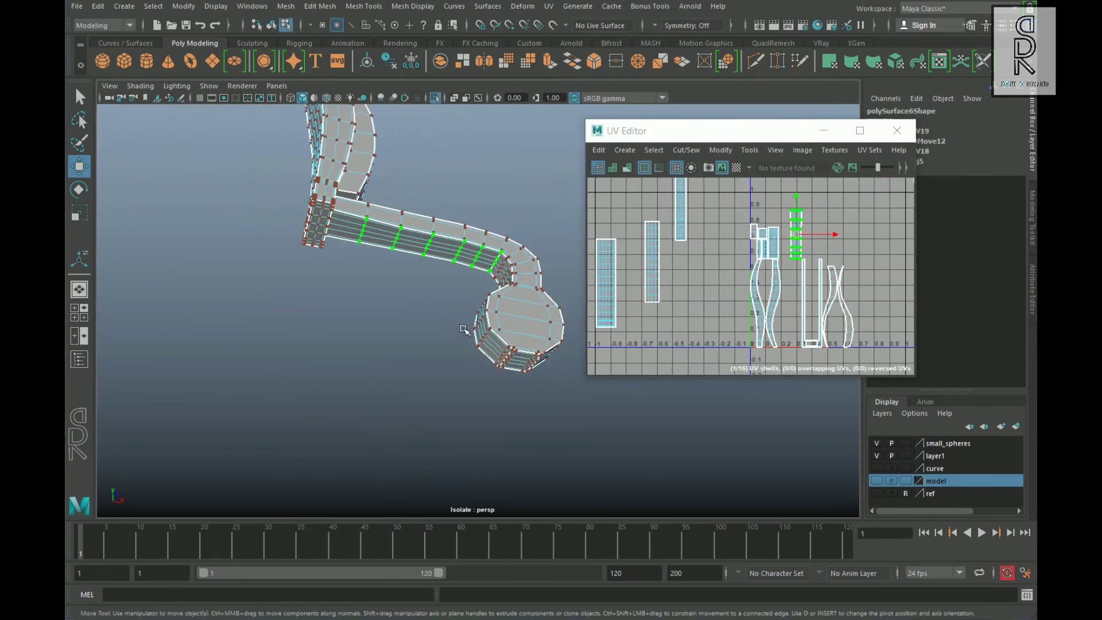
scroll(561, 287, "up", 3)
right_click_drag(561, 298, 561, 268)
mouse_move(453, 281)
left_mouse_down("alt")
mouse_move(408, 312)
mouse_move(442, 288)
left_mouse_up("alt")
right_click_drag(724, 263, 809, 249, "alt")
left_click_drag(387, 324, 460, 287, "alt")
scroll(459, 281, "up", 2)
Step: Select the border edge near the upright's base, move and sew its shells, and move a small shell out of the tile
right_click_drag(468, 273, 468, 241)
key("g")
scroll(750, 324, "down", 3)
left_click(437, 339)
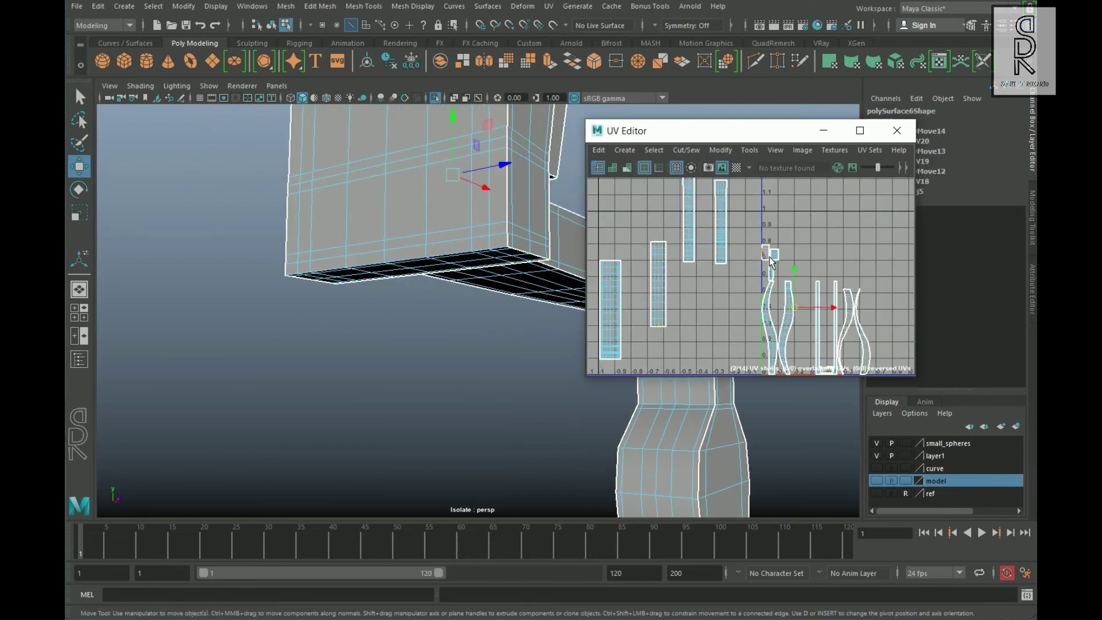
left_click_drag(763, 253, 711, 302)
scroll(437, 293, "down", 3)
Step: Select another seam edge on the upright's base, move and sew it, and place the joined shell outside the tile
left_click_drag(436, 292, 321, 313, "alt")
scroll(379, 296, "up", 5)
right_click_drag(284, 348, 285, 313)
double_click(322, 336)
right_click_drag(730, 294, 733, 230, "shift")
left_click_drag(772, 272, 713, 293)
Step: Select the remaining small end shell's border edge and move and sew it to its neighbour
scroll(460, 321, "down", 5)
middle_click_drag(488, 230, 494, 391, "alt")
left_click_drag(494, 368, 507, 331, "alt")
scroll(508, 330, "up", 3)
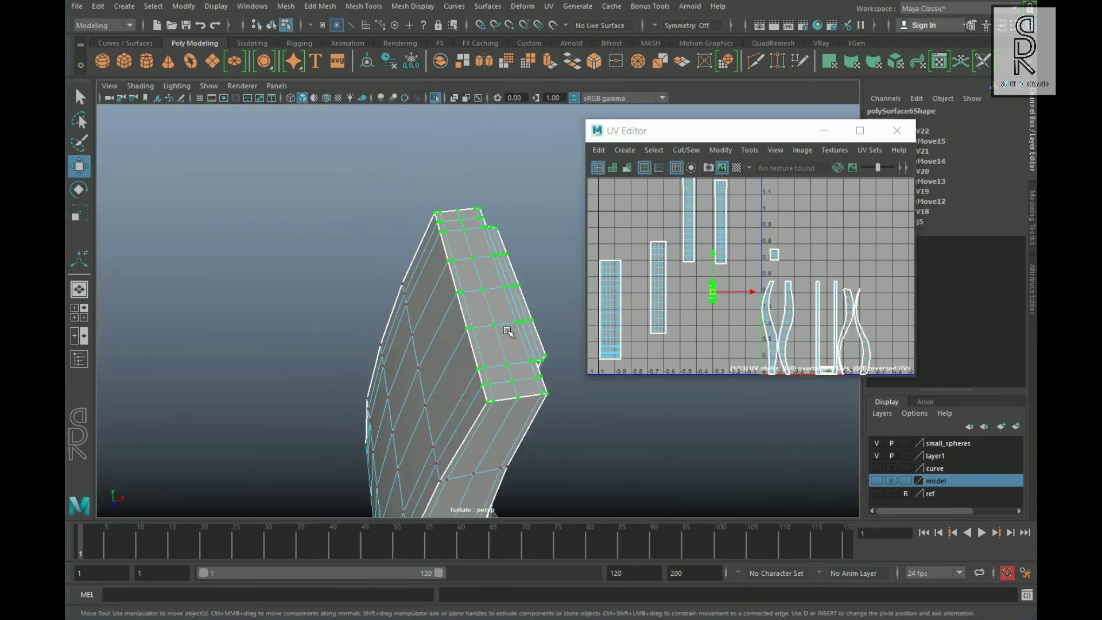
double_click(782, 259)
scroll(437, 367, "down", 4)
left_click_drag(448, 454, 485, 384, "alt")
right_click_drag(485, 384, 509, 399, "alt")
left_click_drag(509, 399, 489, 455, "alt")
Step: Select the seam edge on the angled end face of the L-shaped part and move and sew it
right_click_drag(763, 267, 849, 258)
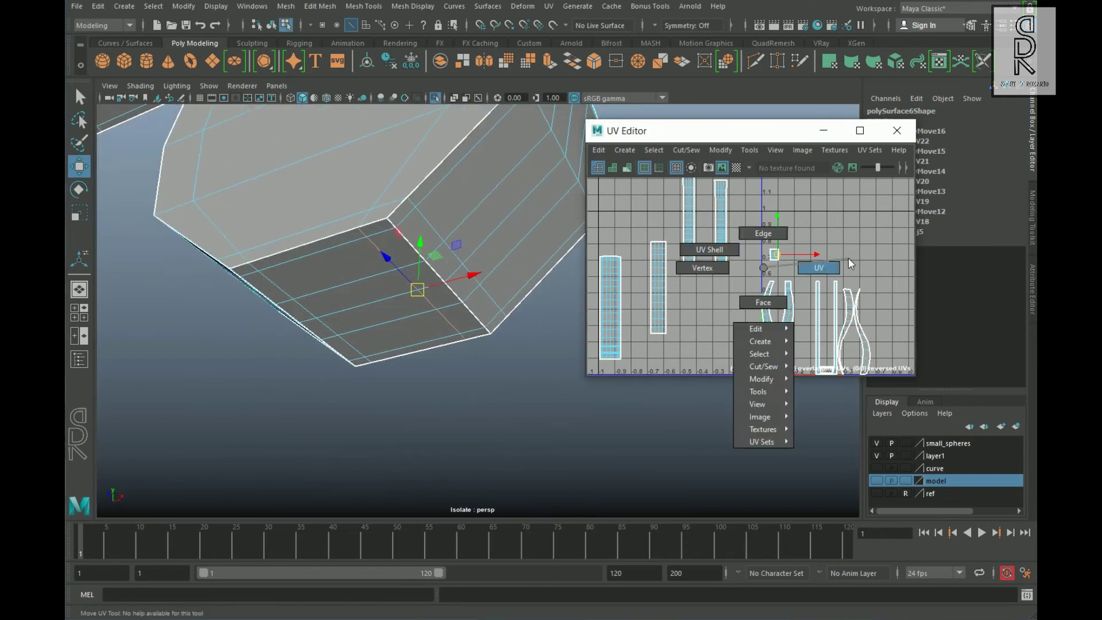
right_click_drag(423, 281, 420, 203)
double_click(439, 276)
key("g")
Step: Select the narrow strip shell of the upright and move it up, clear of the curved side shells
middle_click_drag(833, 348, 802, 287, "alt")
right_click_drag(722, 268, 790, 259)
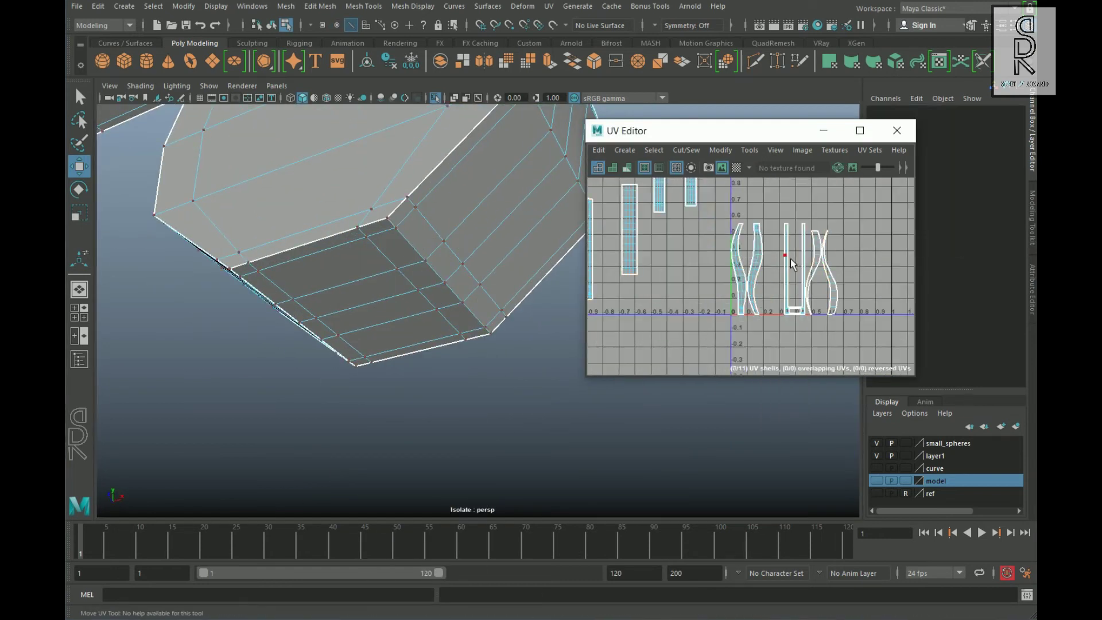
double_click(790, 258)
left_click_drag(795, 268, 780, 205)
scroll(488, 322, "down", 8)
left_click_drag(459, 322, 511, 373, "alt")
scroll(809, 316, "down", 3)
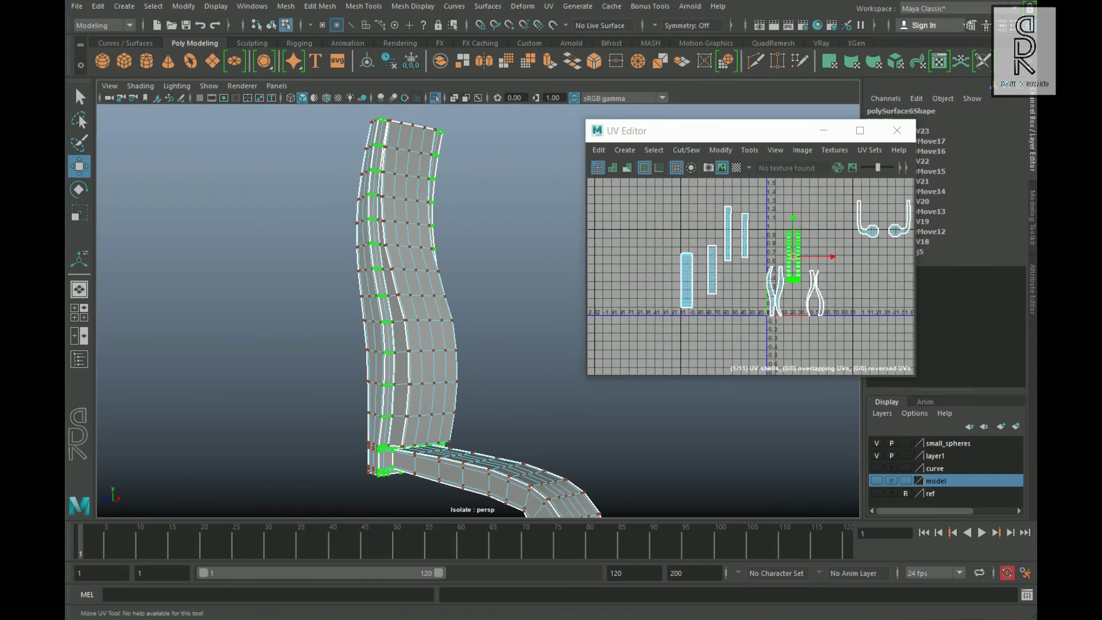
Step: Select all UV shells of the L-shaped part and lay them out in the UV tile
scroll(775, 307, "down", 3)
left_click(678, 205)
left_click_drag(678, 204, 884, 333)
right_click_drag(815, 251, 708, 268, "shift")
scroll(844, 326, "up", 6)
left_click(716, 295)
middle_click_drag(716, 295, 808, 372, "alt")
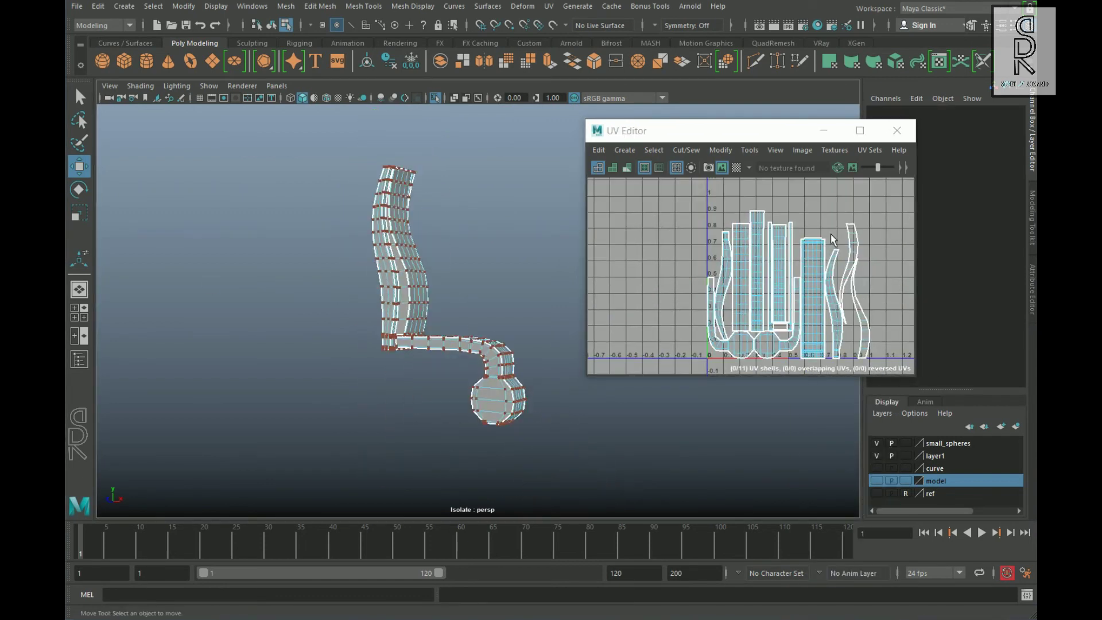
Step: Check the L-shaped part with the checker display and smooth preview, and add it to the model layer
left_click(736, 168)
scroll(402, 328, "up", 6)
right_click_drag(362, 337, 402, 299)
scroll(378, 339, "down", 3)
left_click_drag(367, 367, 386, 382, "alt")
left_click(386, 381)
left_click(402, 370)
key("3")
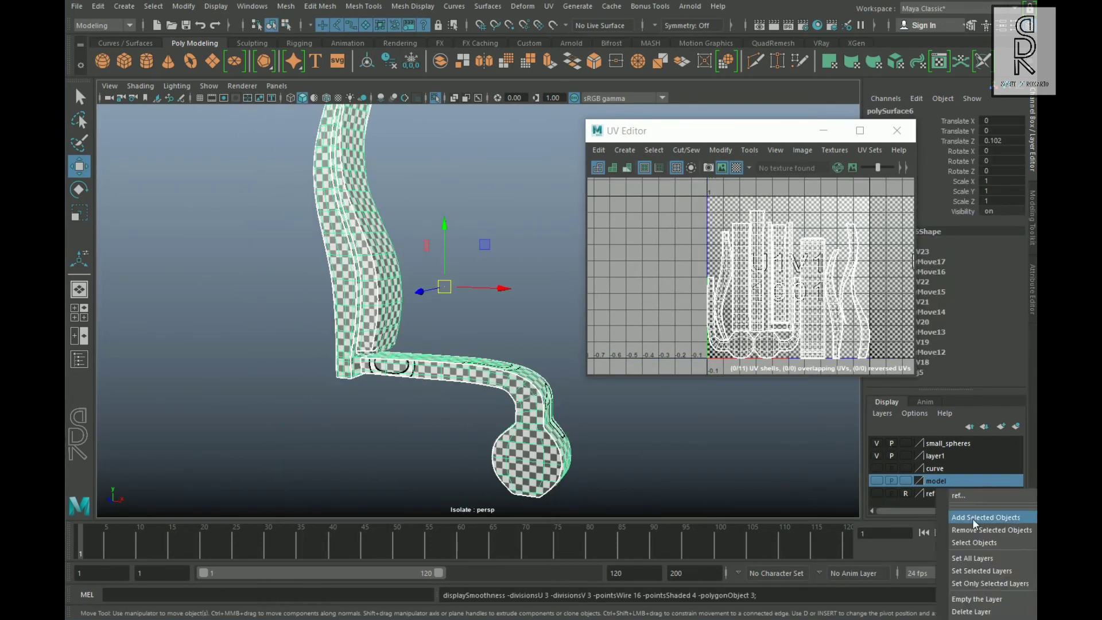
left_click(972, 518)
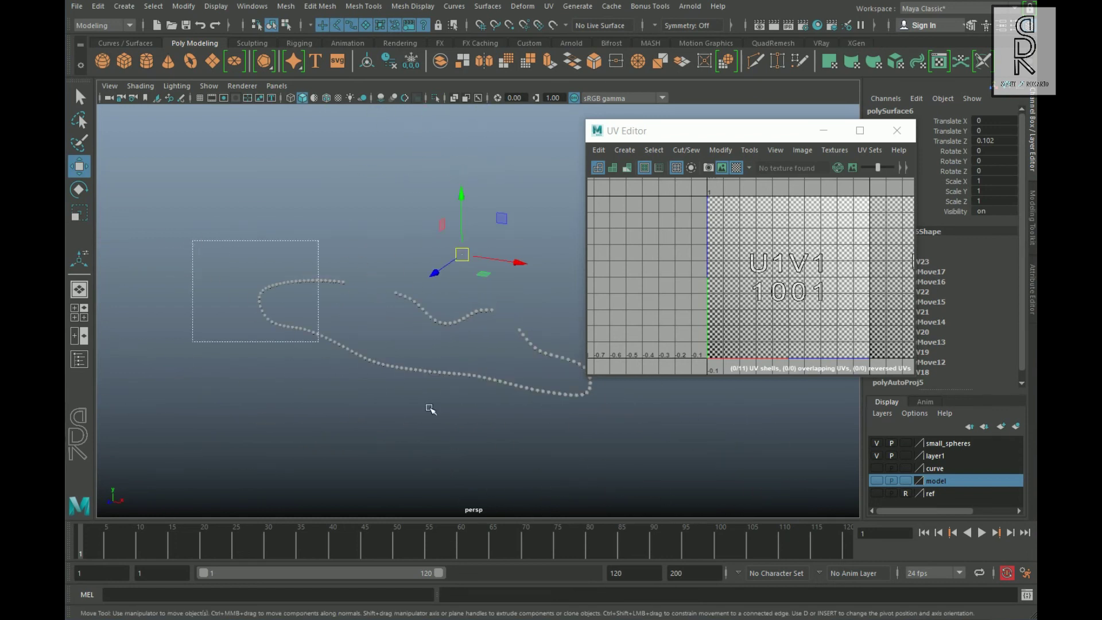
Step: Select all the small spheres and apply a planar UV projection from the Z axis, fitted to the bounding box
scroll(552, 445, "up", 2)
left_click_drag(643, 446, 184, 235)
left_click(549, 6)
left_click(683, 157)
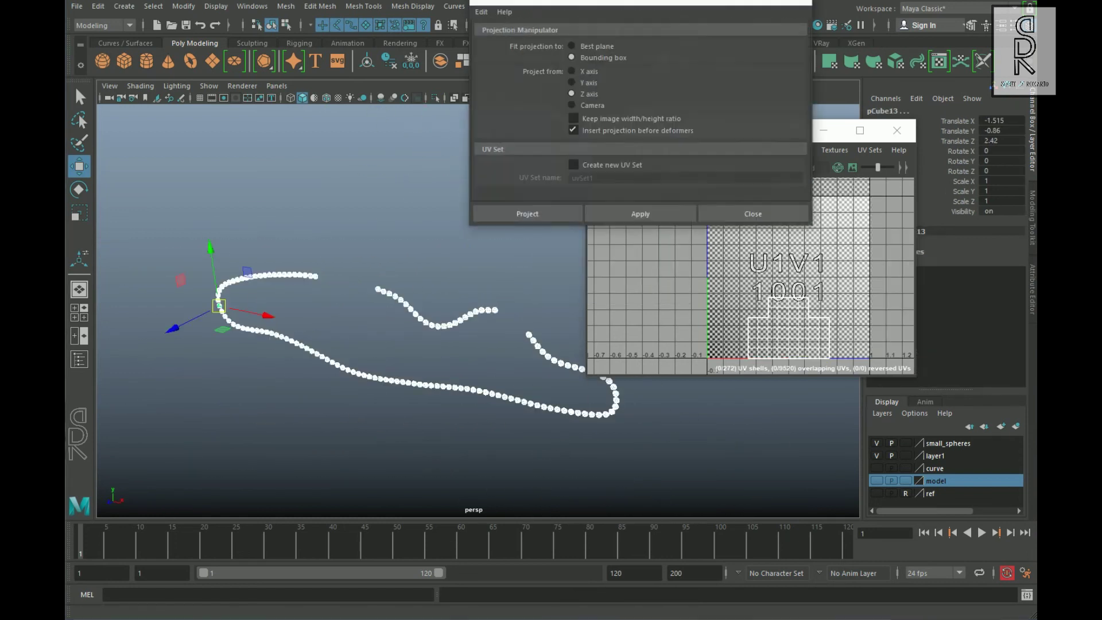
left_click_drag(662, 7, 604, 14)
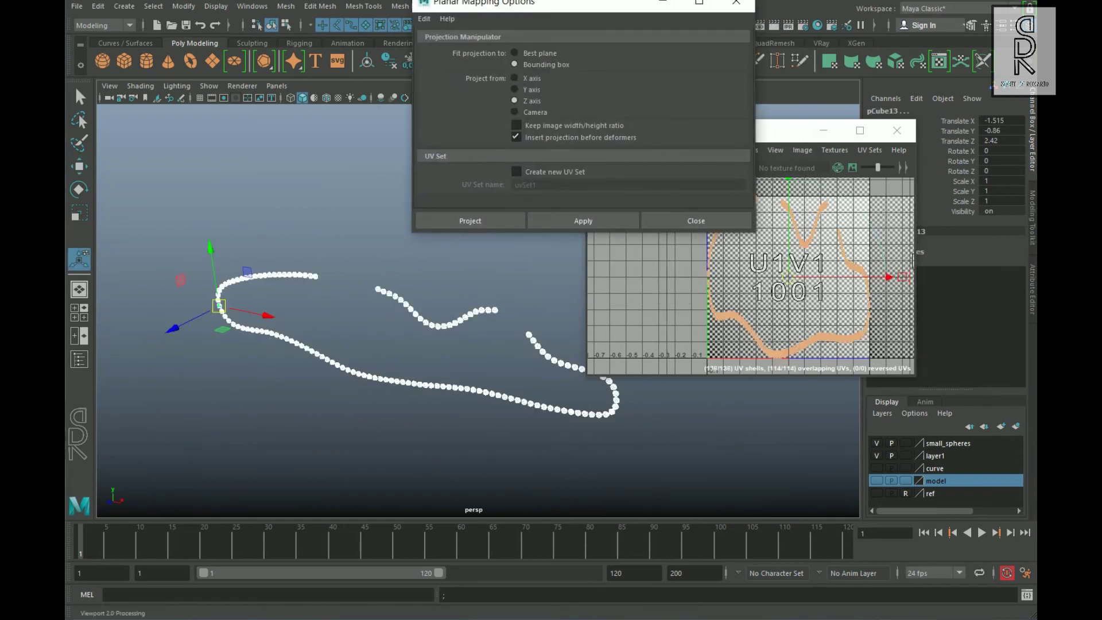
left_click(470, 221)
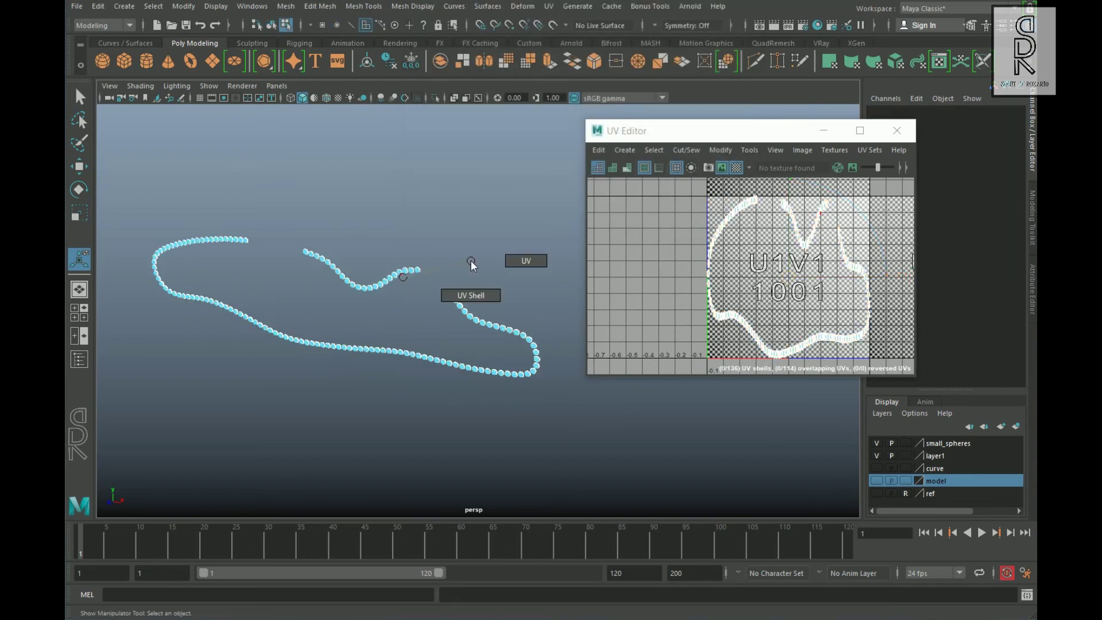
Step: Restore the small spheres' selection and switch to UV selection
right_click_drag(391, 274, 397, 262)
left_click(202, 220)
scroll(202, 219, "down", 3)
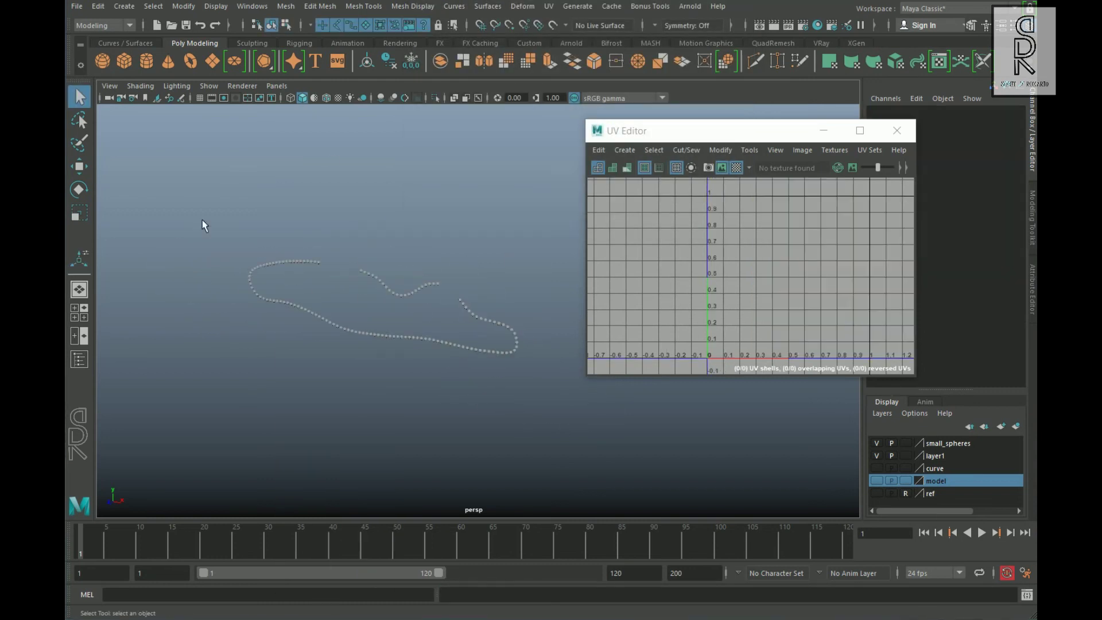
key("ctrl+z")
right_click_drag(785, 277, 792, 278)
Step: Select all the projected UVs of the small spheres in the UV tile
left_click(76, 6)
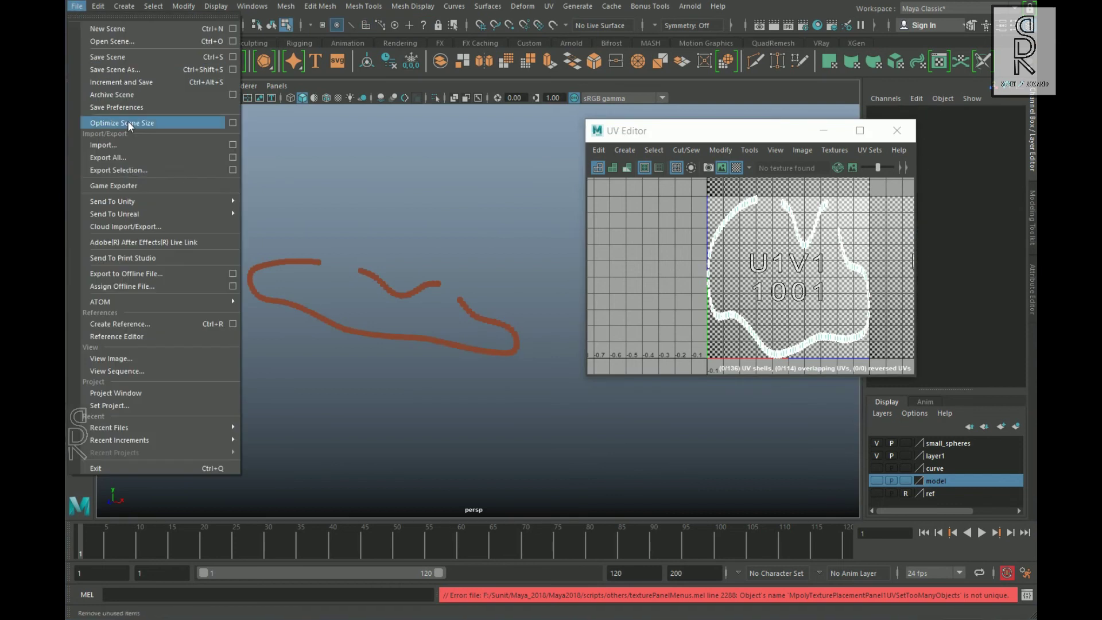
mouse_move(98, 6)
mouse_move(143, 166)
left_click(329, 178)
scroll(688, 208, "down", 3)
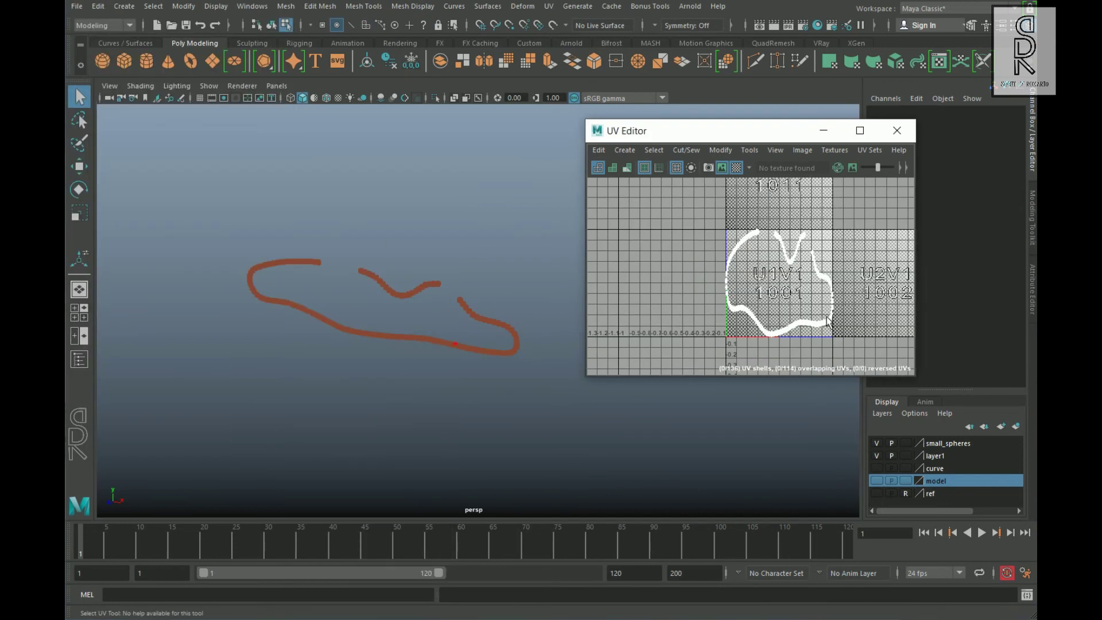
right_click_drag(875, 265, 805, 290)
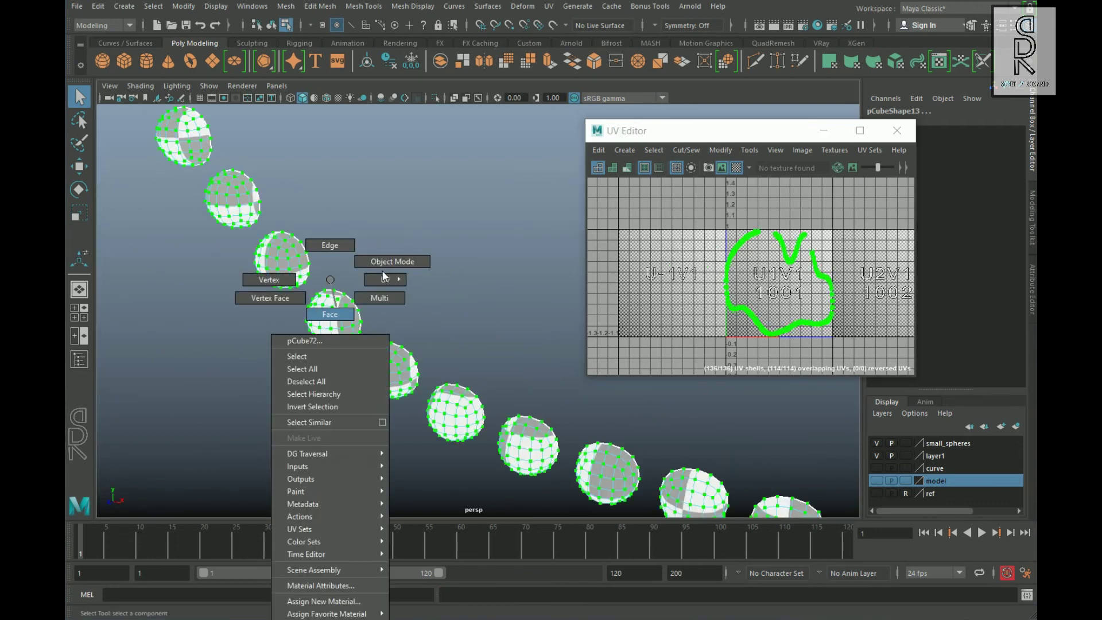
Step: Return to object mode and check the projected UVs of individual small spheres one at a time
left_click(414, 379)
left_click(373, 391)
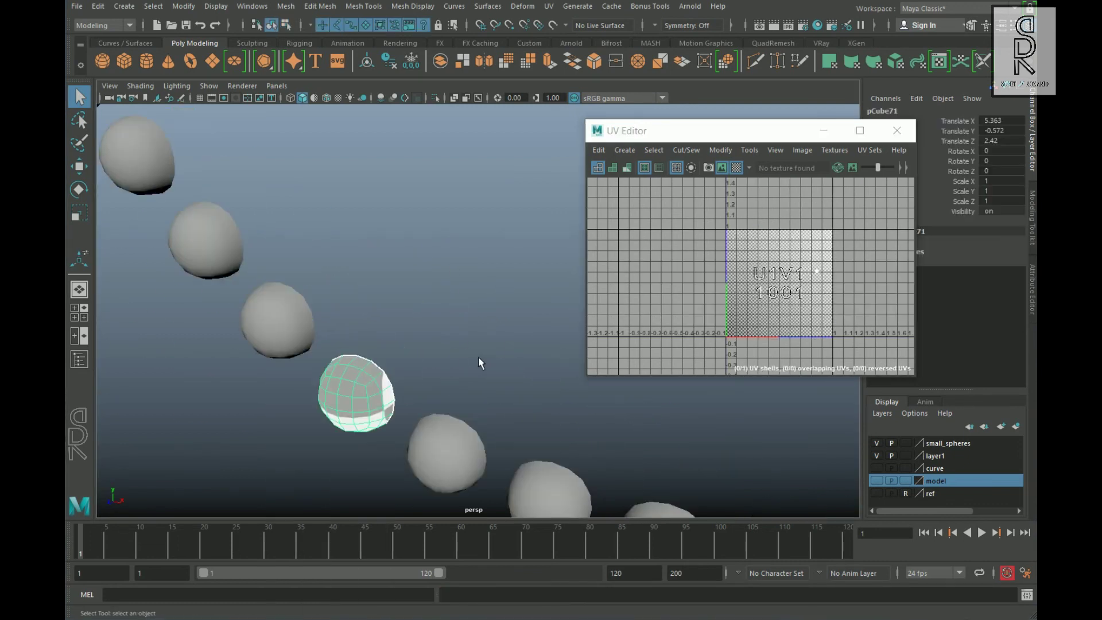
left_click(451, 437)
Step: Show the model layer together with the other parts, and select all UVs of the entire pistol
scroll(467, 370, "down", 6)
scroll(809, 289, "up", 6)
middle_click_drag(639, 227, 699, 336, "alt")
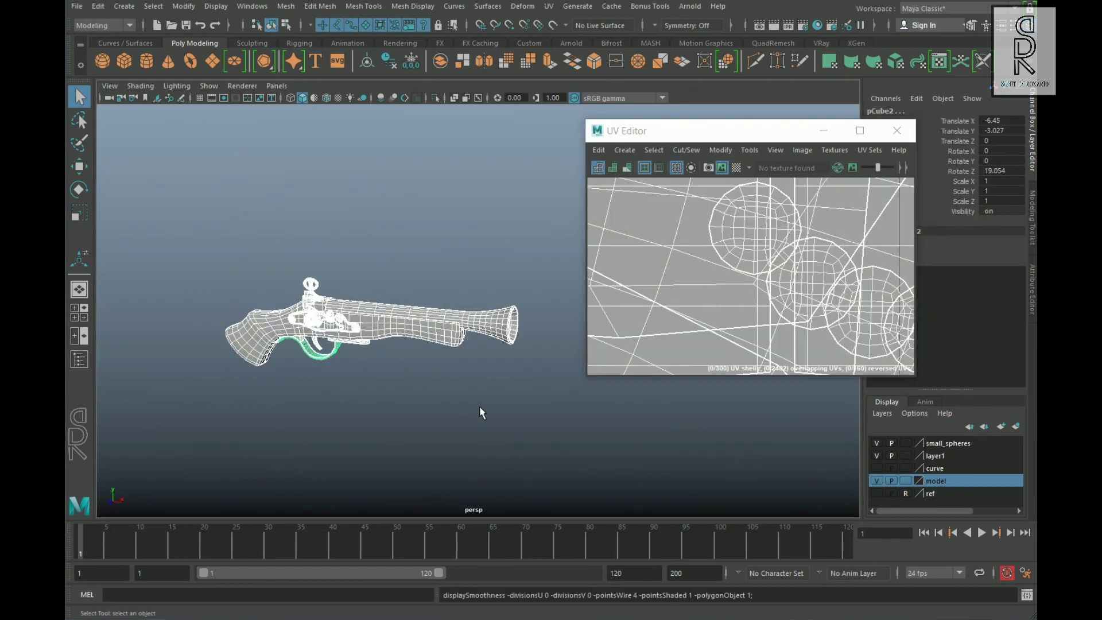
scroll(480, 409, "up", 3)
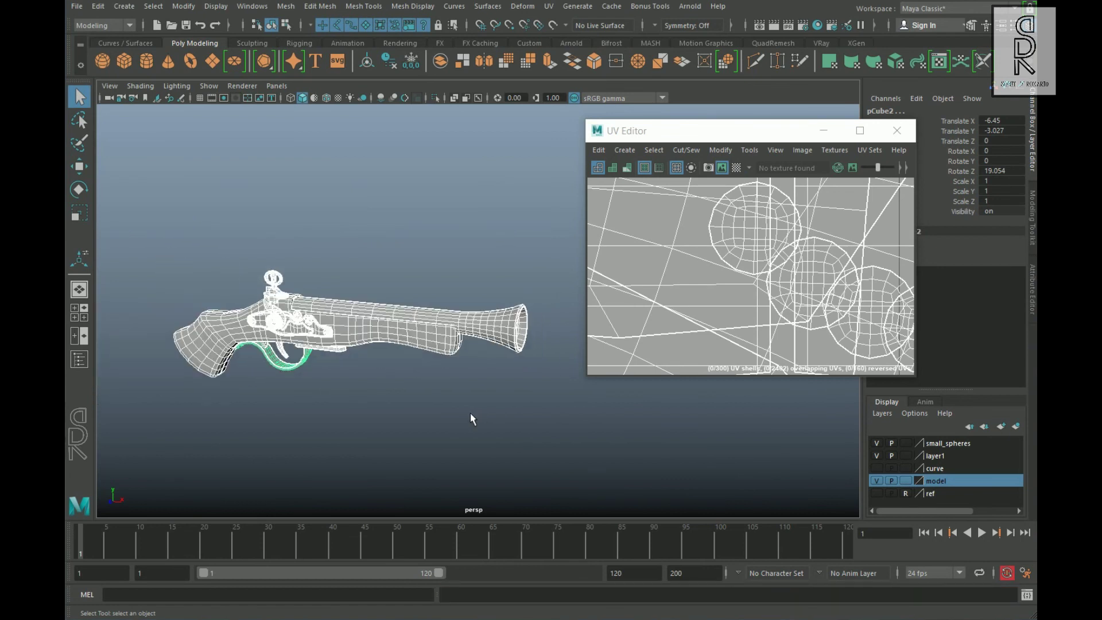
scroll(770, 228, "down", 10)
right_click_drag(771, 241, 820, 286)
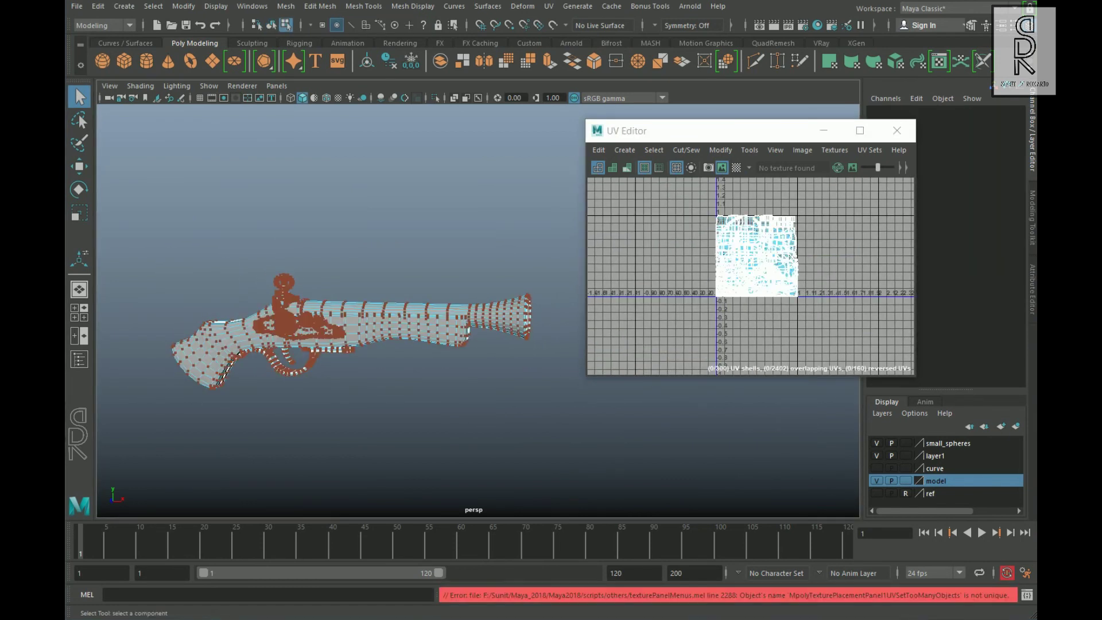
scroll(759, 276, "down", 1)
left_click_drag(693, 213, 825, 337)
Step: Lay out all the selected UV shells of the pistol together within the first UV tile
right_click(828, 236, "shift")
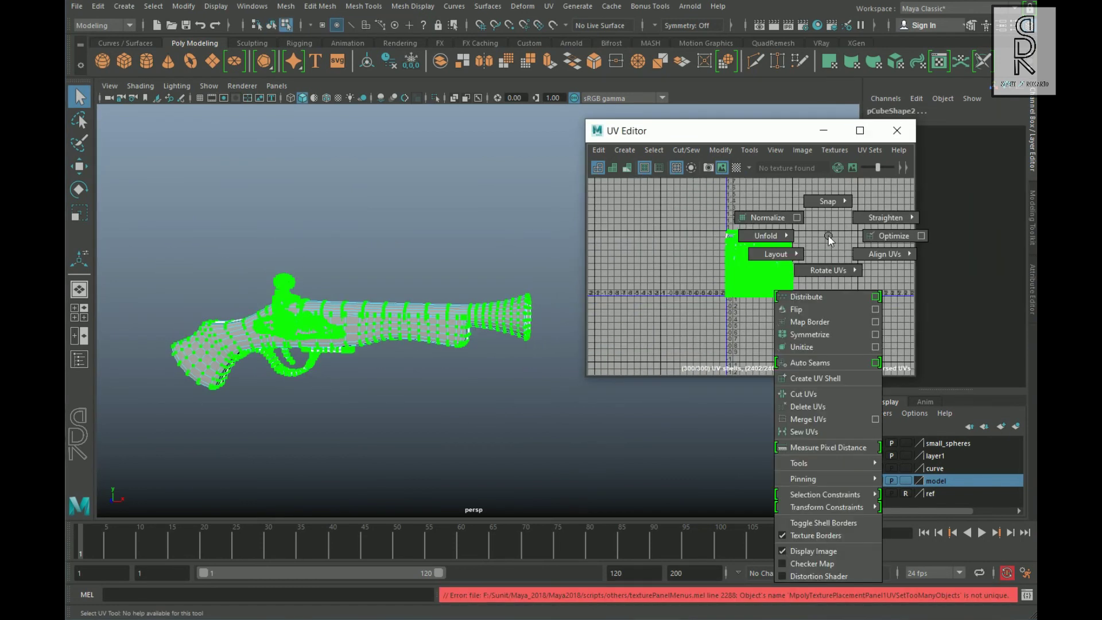
mouse_move(777, 254)
left_click(694, 271)
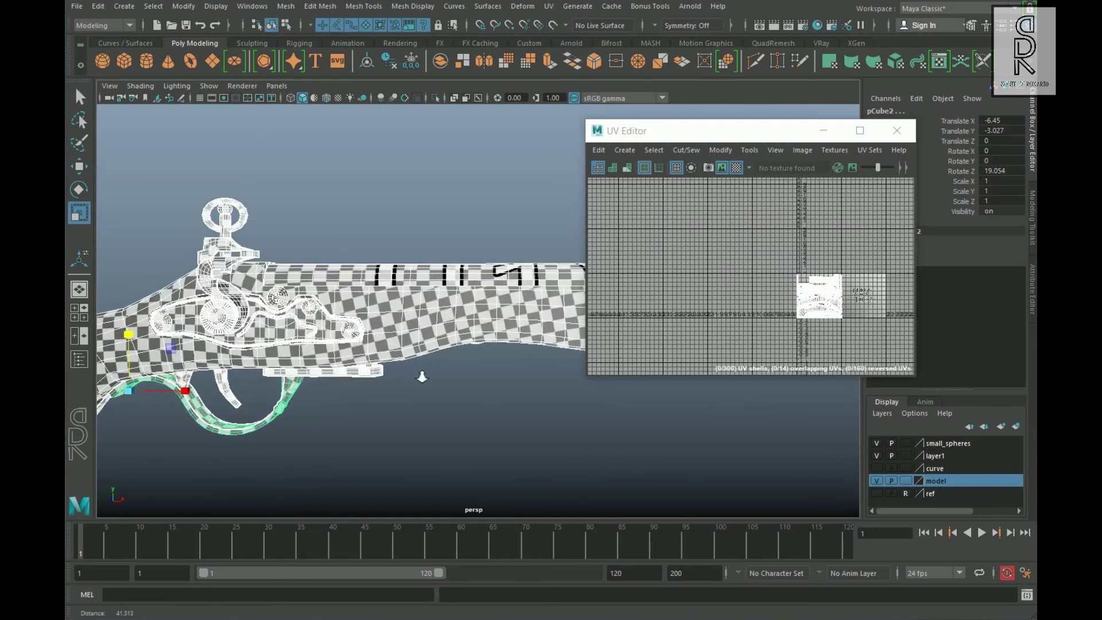
Step: Examine the checker pattern across the pistol's stock, barrel, lock and trigger guard from several angles
left_click_drag(422, 376, 482, 354, "alt")
right_click_drag(339, 359, 367, 353, "alt")
middle_click_drag(362, 345, 514, 428, "alt")
scroll(394, 384, "down", 3)
left_click_drag(394, 384, 422, 401, "alt")
scroll(438, 359, "up", 4)
mouse_move(422, 401)
middle_mouse_down("alt")
mouse_move(455, 325)
mouse_move(497, 391)
mouse_move(494, 442)
mouse_move(438, 447)
mouse_move(460, 413)
middle_mouse_up("alt")
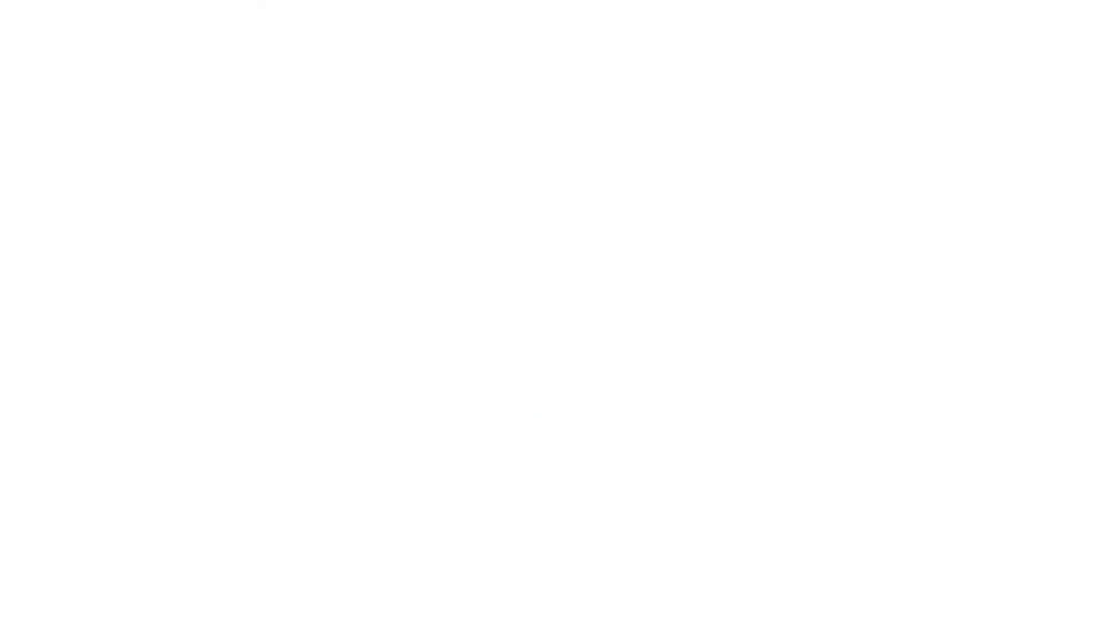